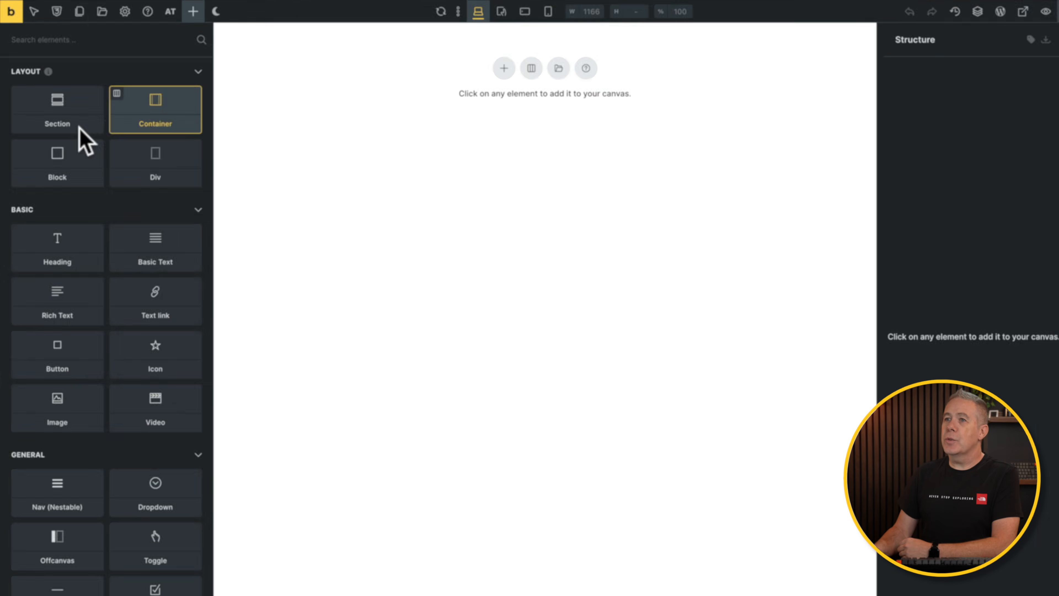
Step: Add a section to the empty canvas and expand it in the structure to show its nested container
{"action": "left_click", "coordinate": [81, 166]}
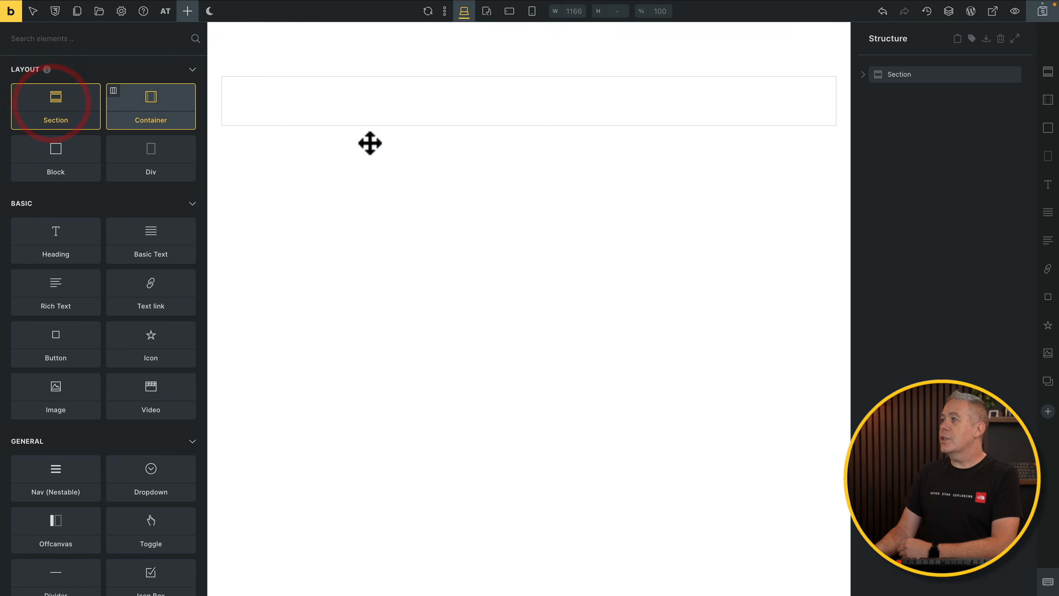
{"action": "left_click", "coordinate": [864, 75]}
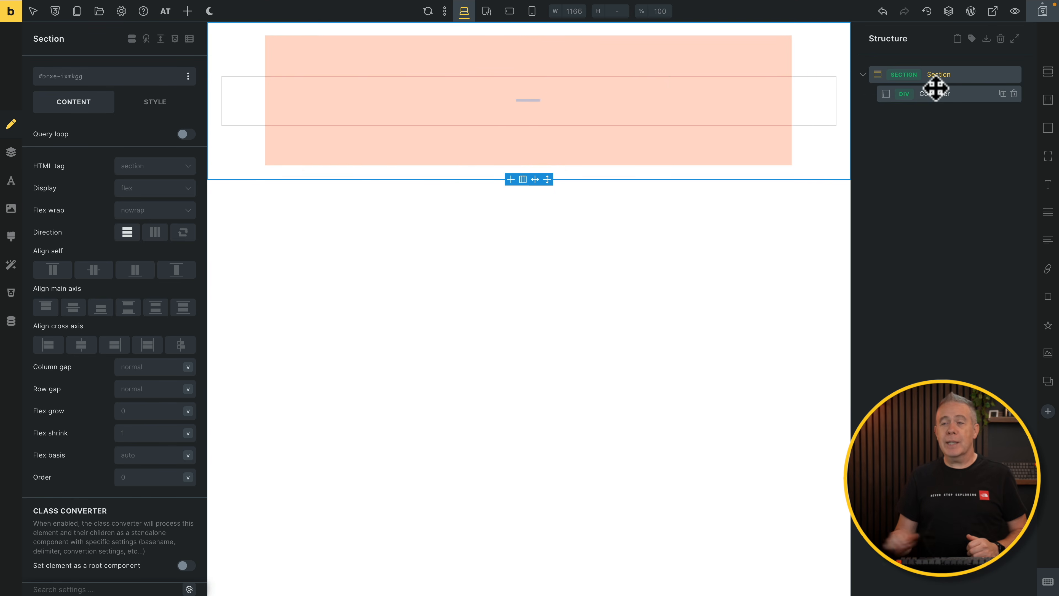
Step: Examine the default container element settings, including the width, in the Brixies Global theme style
{"action": "left_click", "coordinate": [122, 11]}
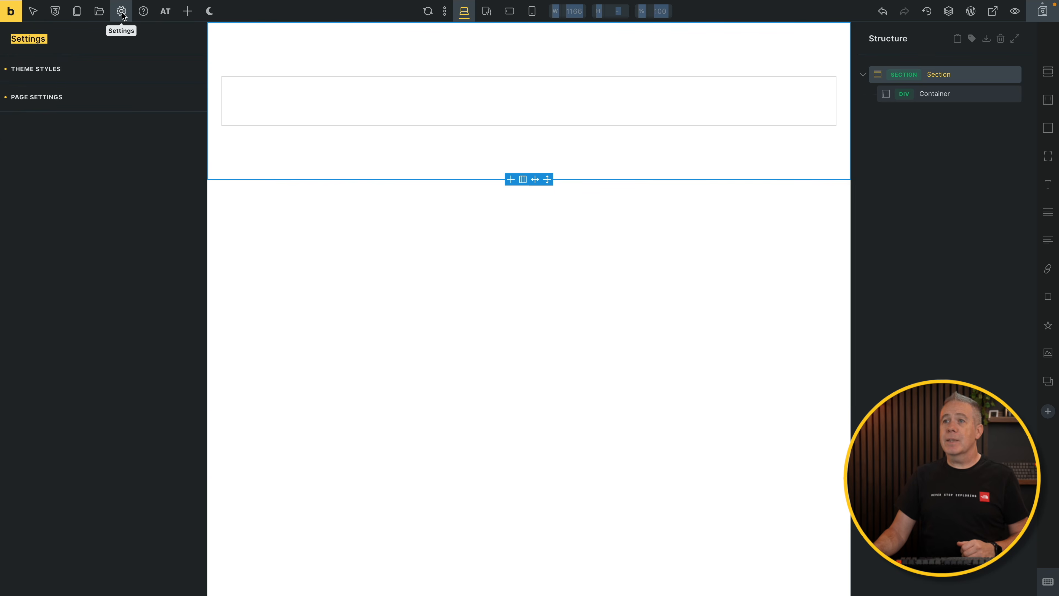
{"action": "left_click", "coordinate": [108, 69]}
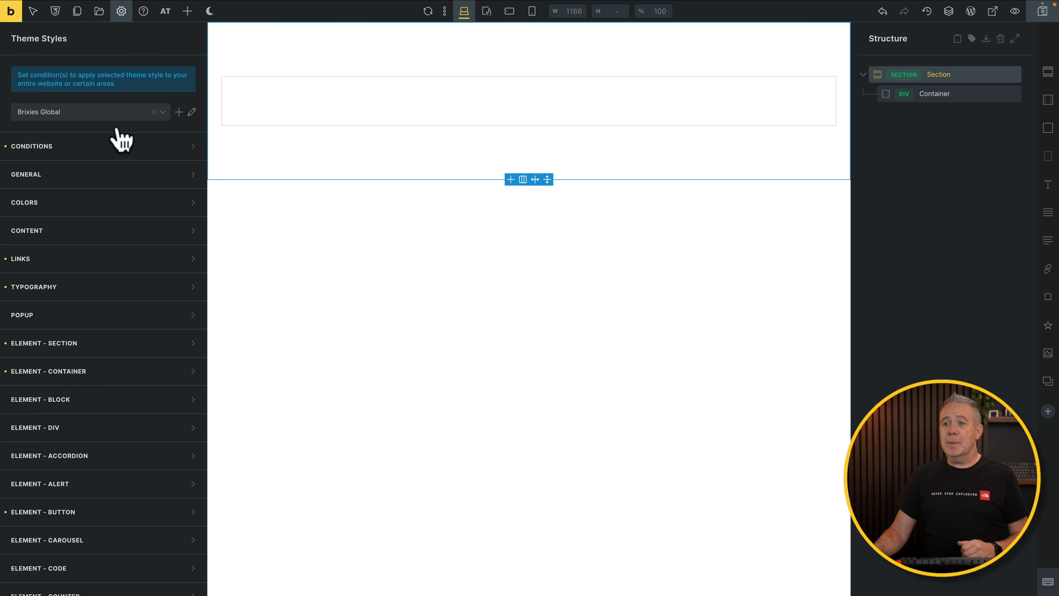
{"action": "scroll", "coordinate": [112, 367], "scroll_direction": "down", "scroll_amount": 1}
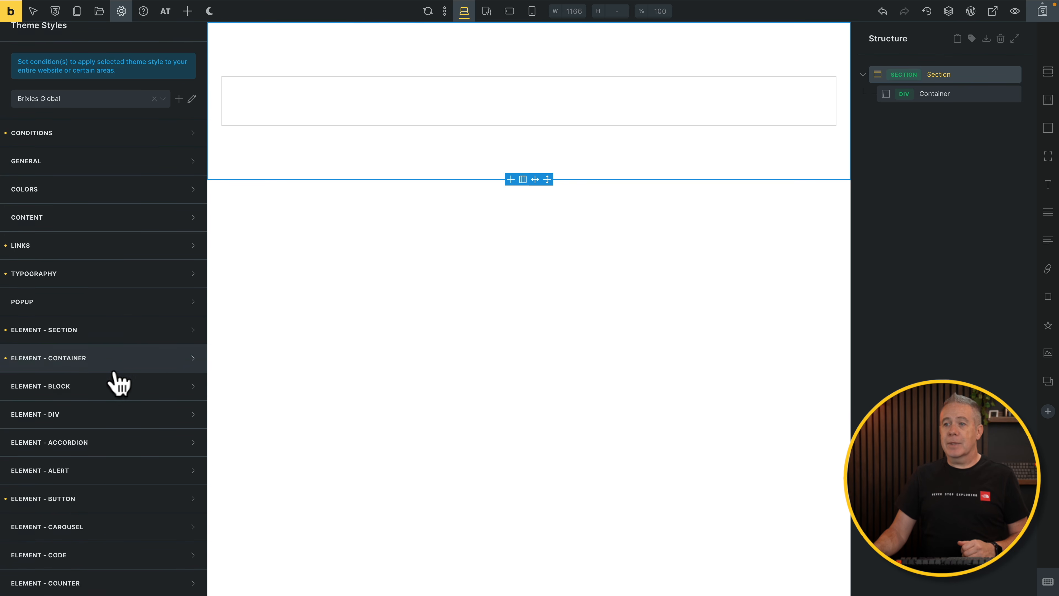
{"action": "left_click", "coordinate": [109, 343]}
{"action": "scroll", "coordinate": [119, 380], "scroll_direction": "down", "scroll_amount": 2}
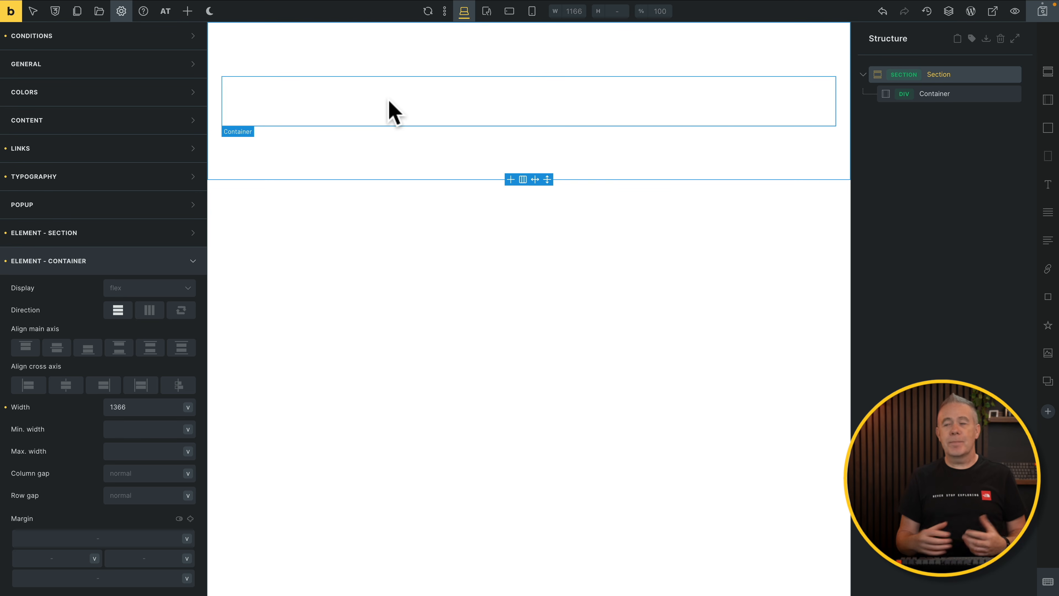
Step: Add a second section below the first, expand it to show its container, and delete that section again
{"action": "left_click", "coordinate": [864, 74]}
{"action": "key", "text": "super+a"}
{"action": "left_click", "coordinate": [187, 11]}
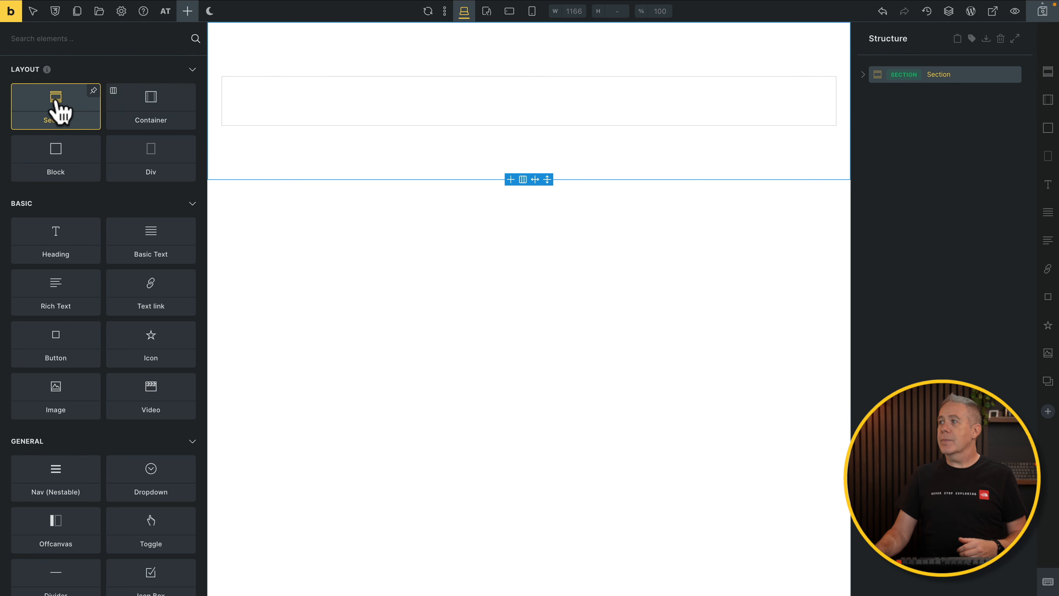
{"action": "left_click", "coordinate": [58, 109]}
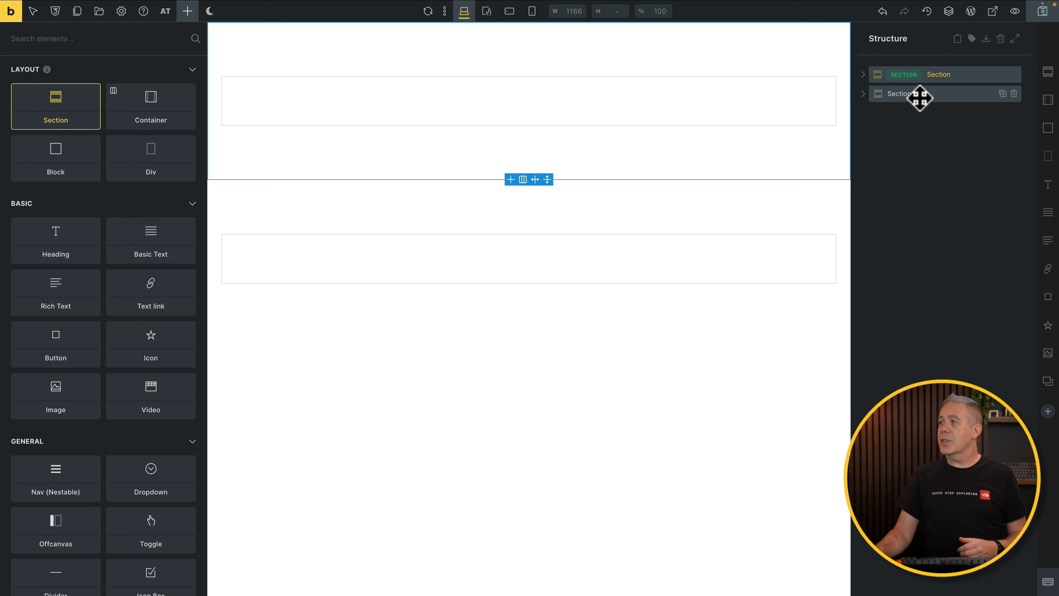
{"action": "left_click", "coordinate": [863, 93]}
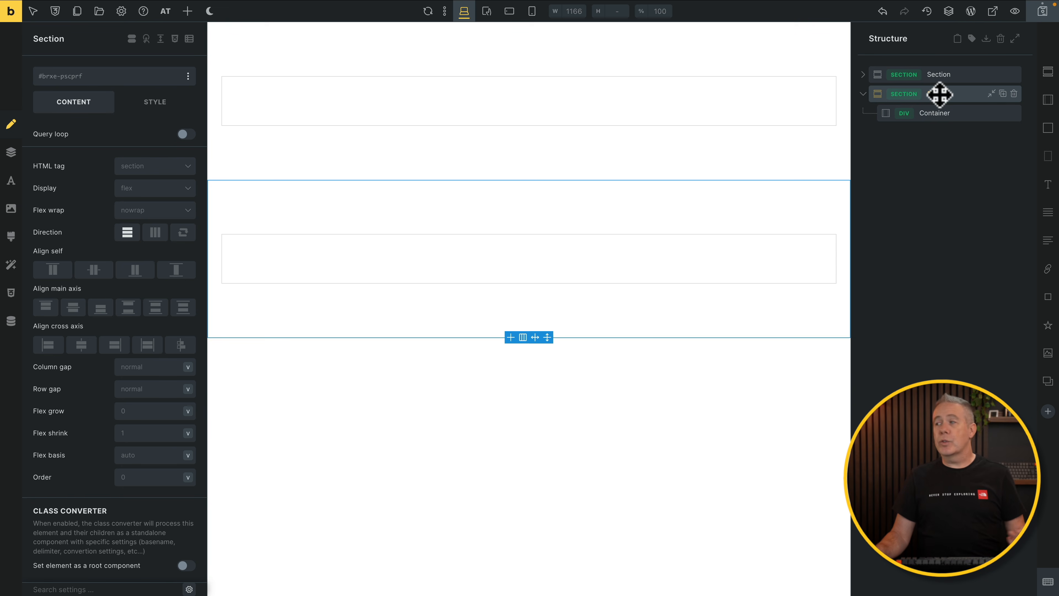
{"action": "left_click", "coordinate": [968, 96]}
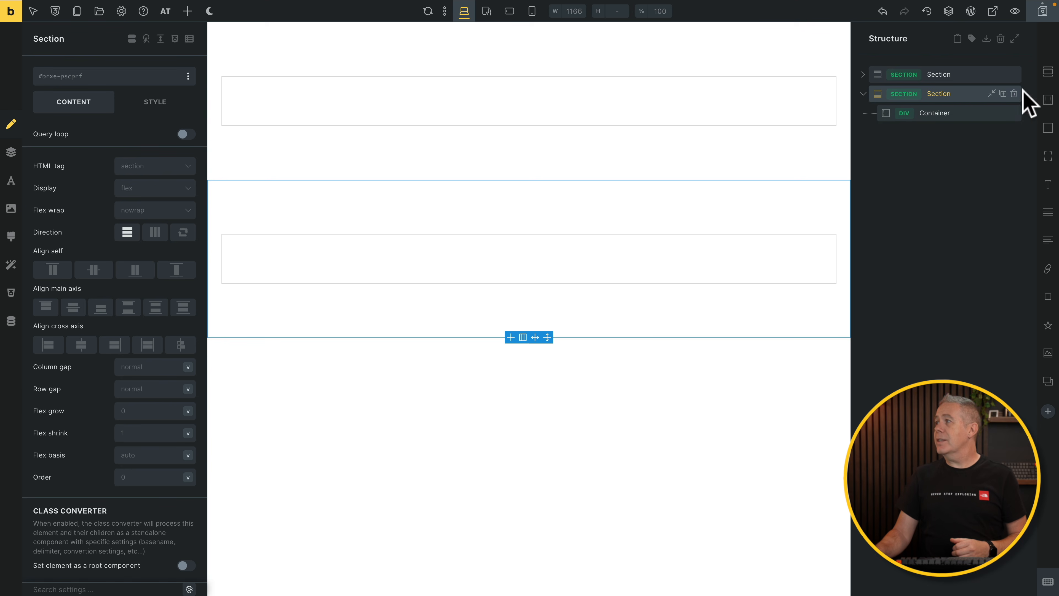
{"action": "left_click", "coordinate": [1014, 94]}
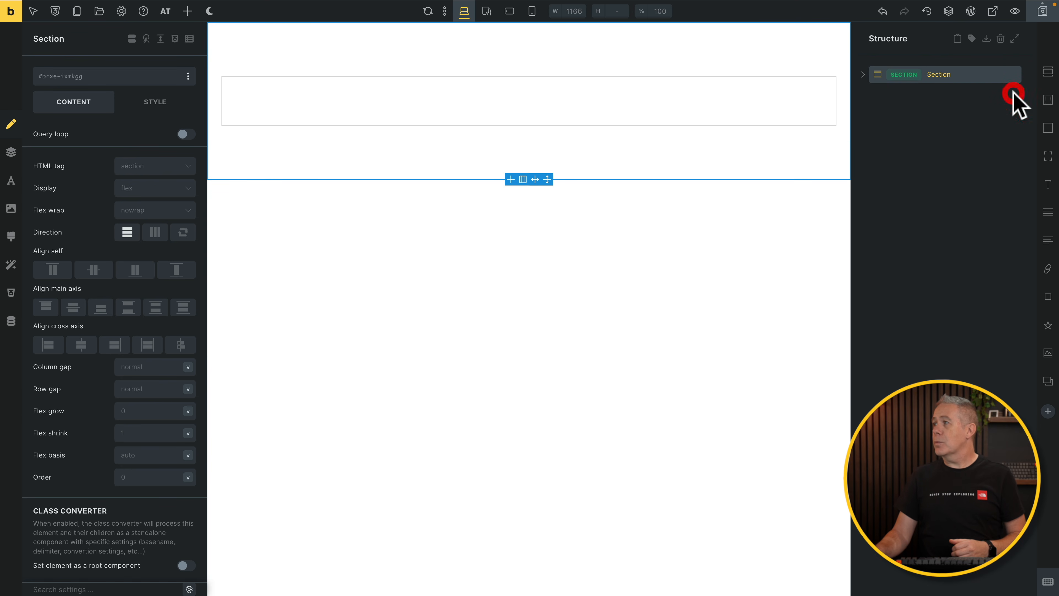
Step: Add a block inside the section's container and expand the container to show it in the structure
{"action": "left_click", "coordinate": [863, 75]}
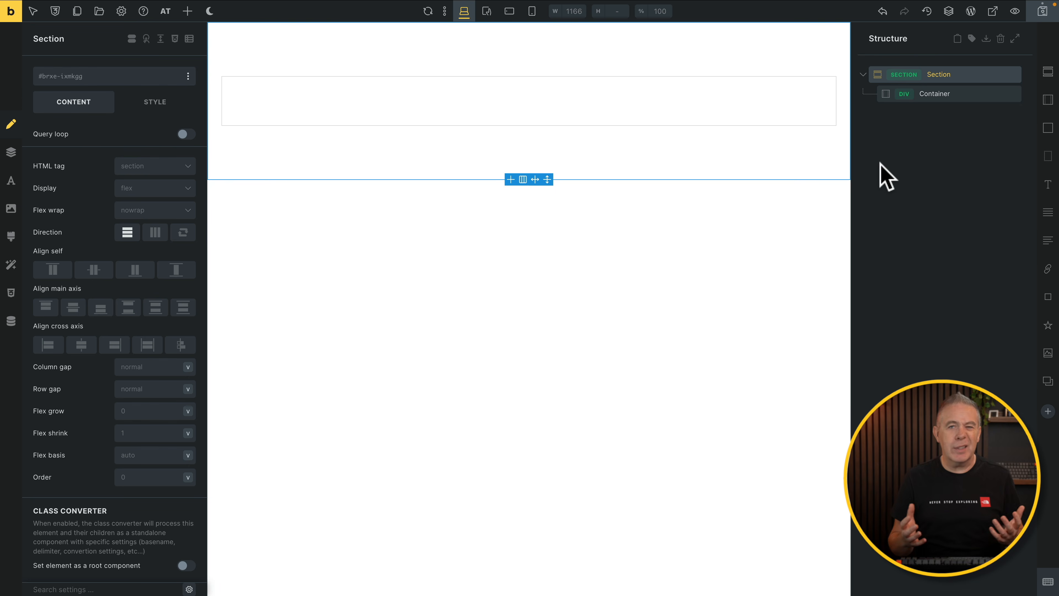
{"action": "left_click", "coordinate": [944, 94]}
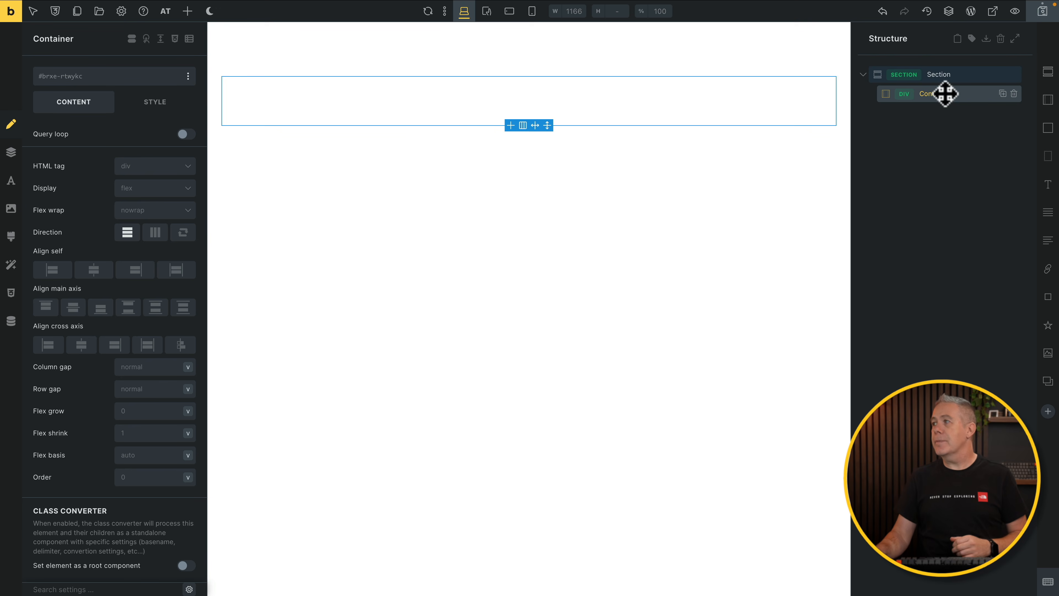
{"action": "left_click", "coordinate": [947, 96]}
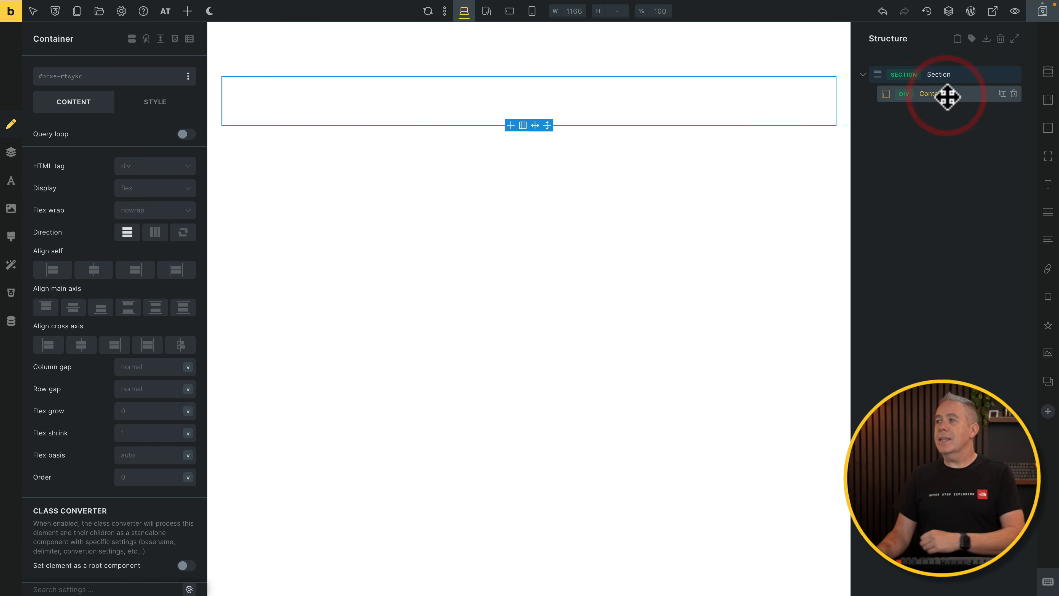
{"action": "left_click", "coordinate": [188, 10]}
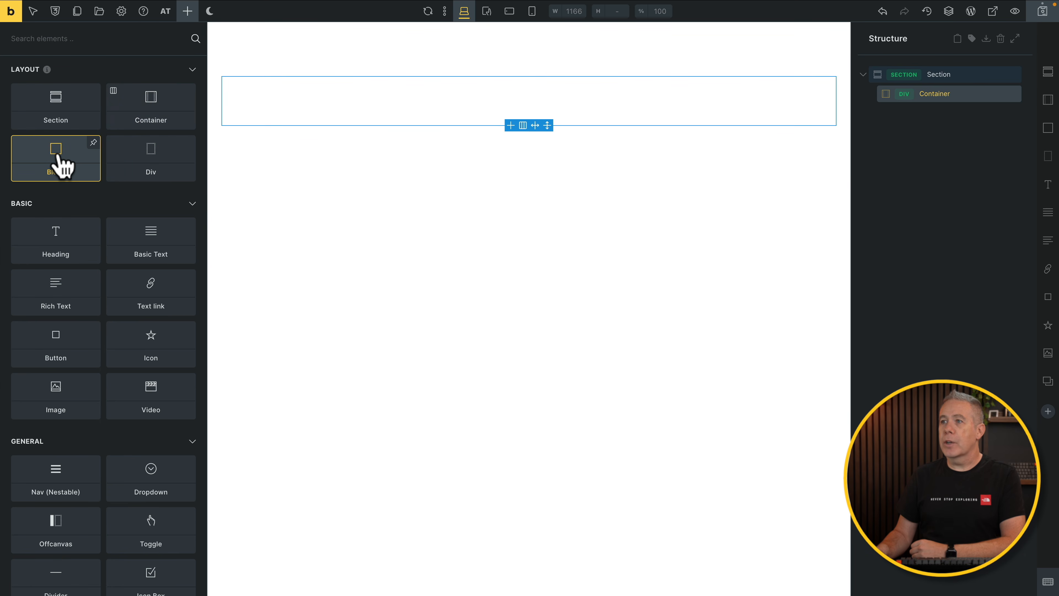
{"action": "left_click", "coordinate": [59, 153]}
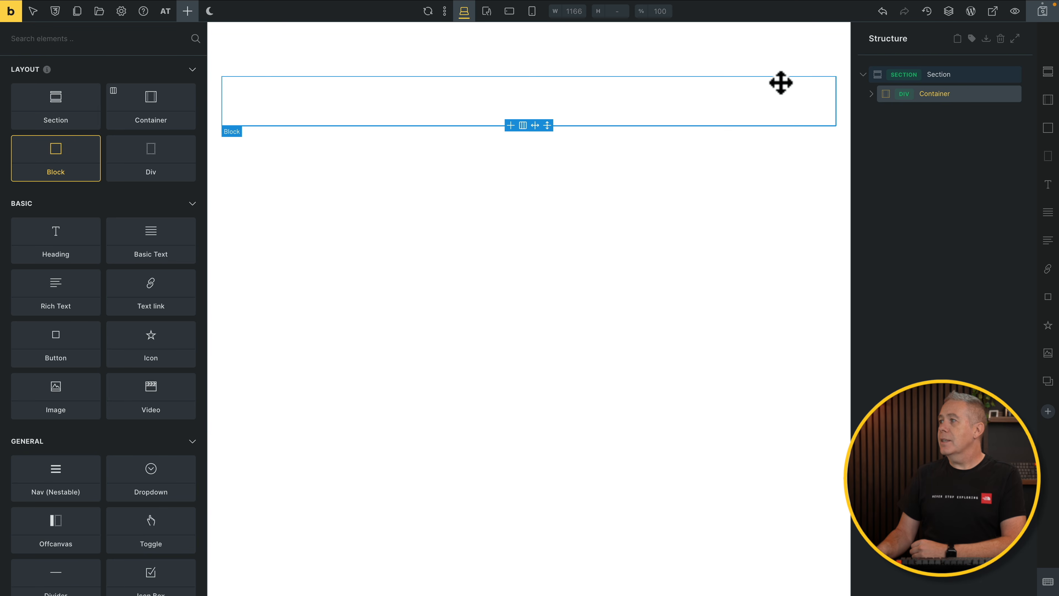
{"action": "left_click", "coordinate": [872, 93]}
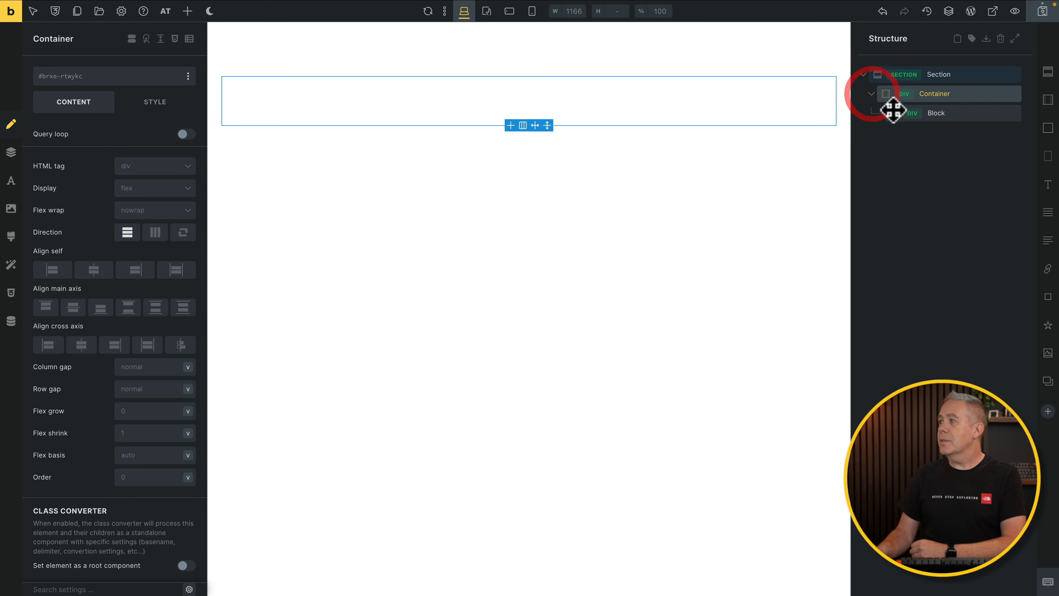
Step: Add a second block inside the container, as a sibling of the existing block
{"action": "left_click", "coordinate": [934, 113]}
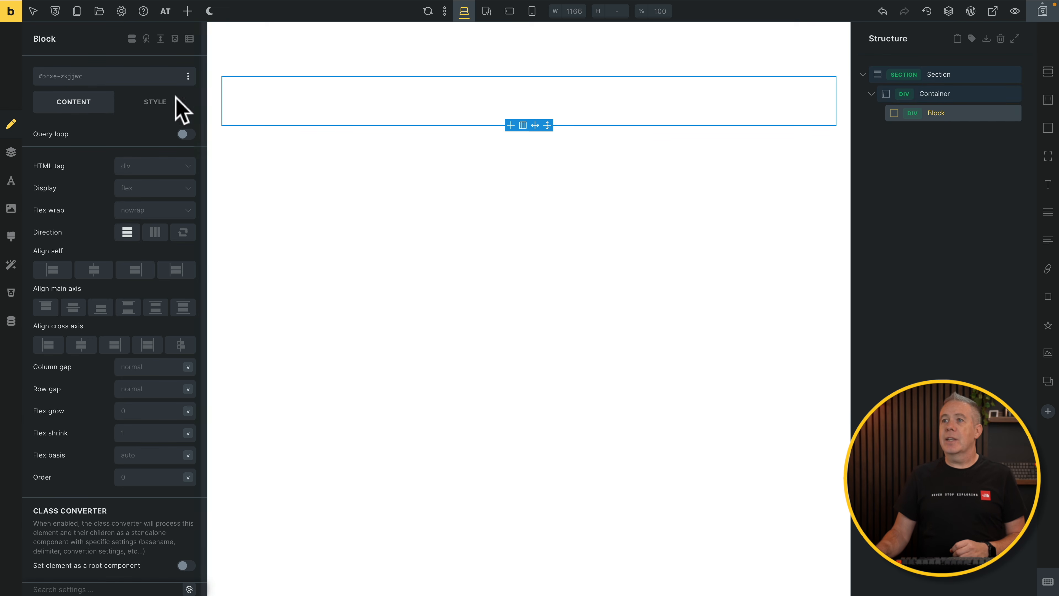
{"action": "left_click", "coordinate": [188, 11]}
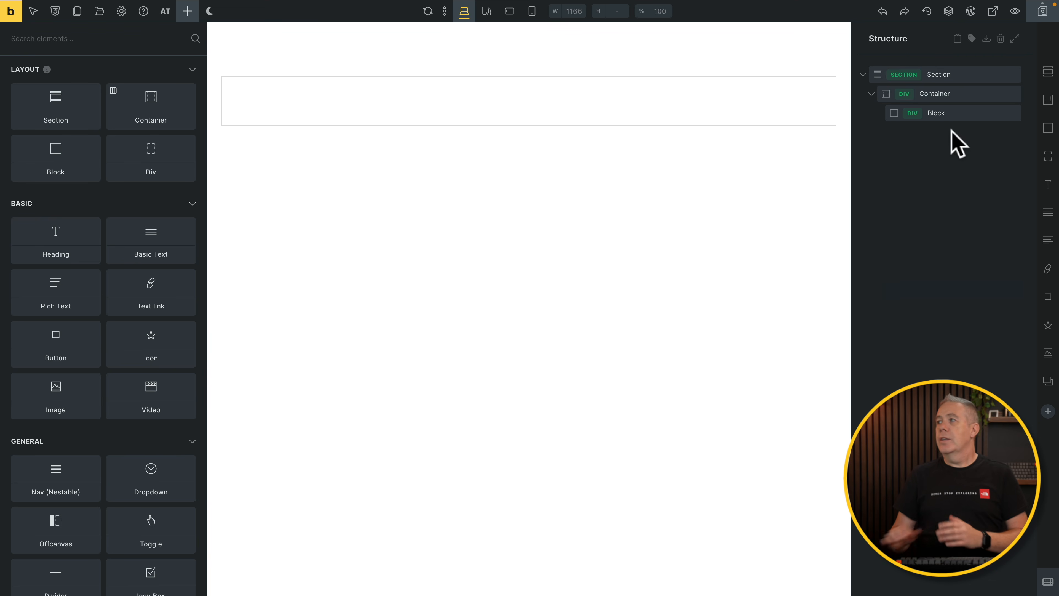
{"action": "left_click", "coordinate": [953, 94]}
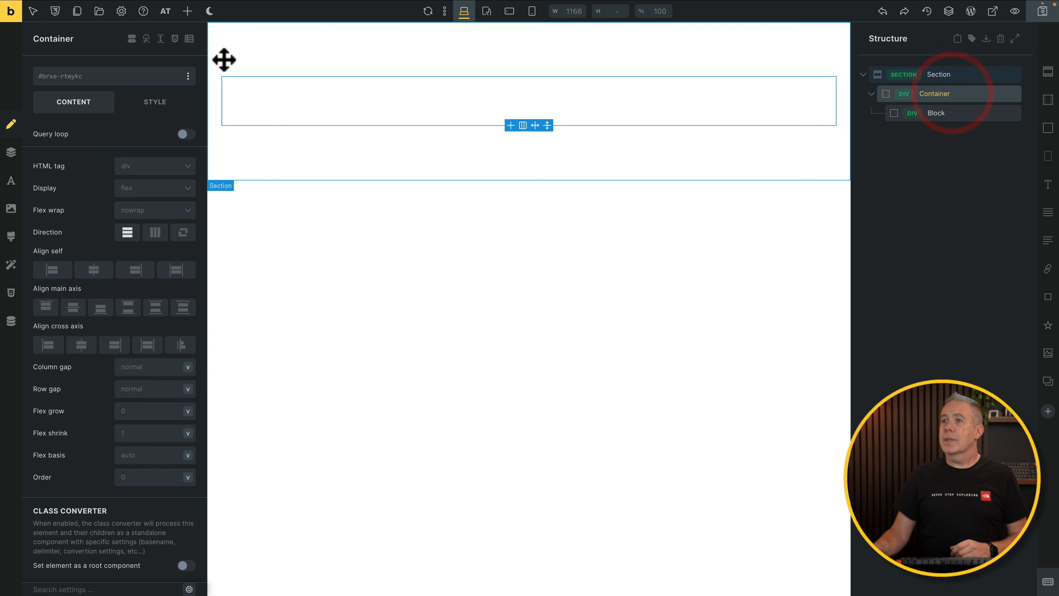
{"action": "left_click", "coordinate": [188, 12]}
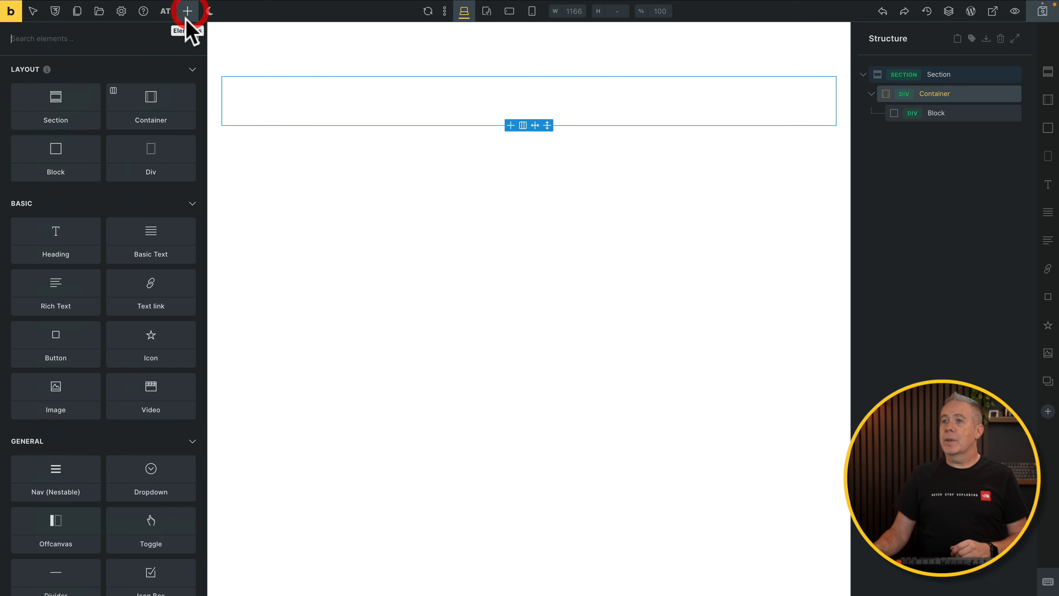
{"action": "left_click", "coordinate": [50, 153]}
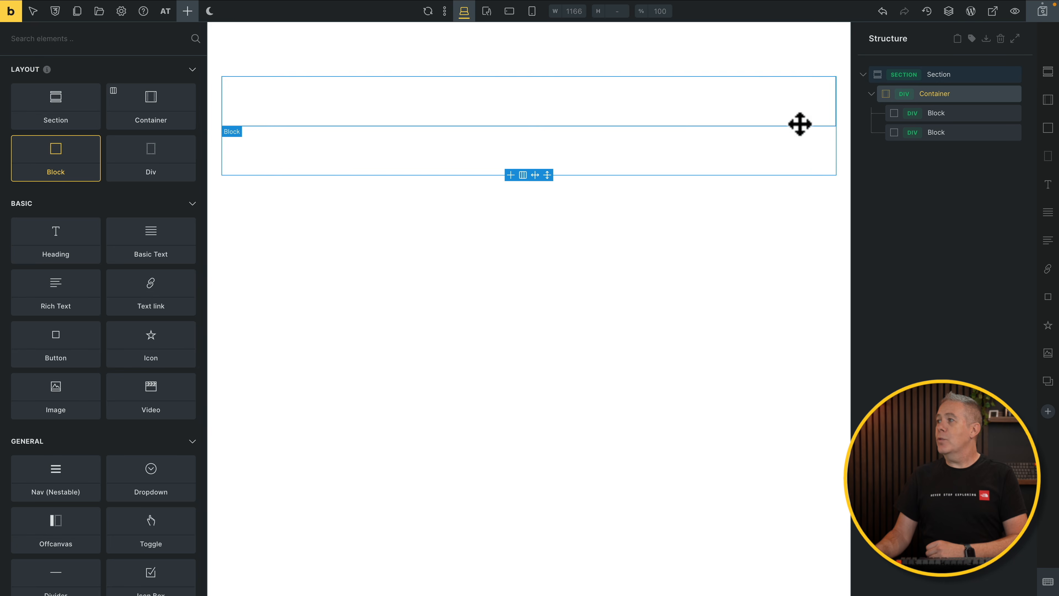
Step: Set the container's direction to horizontal and duplicate its second block to make a third column
{"action": "left_click", "coordinate": [936, 97]}
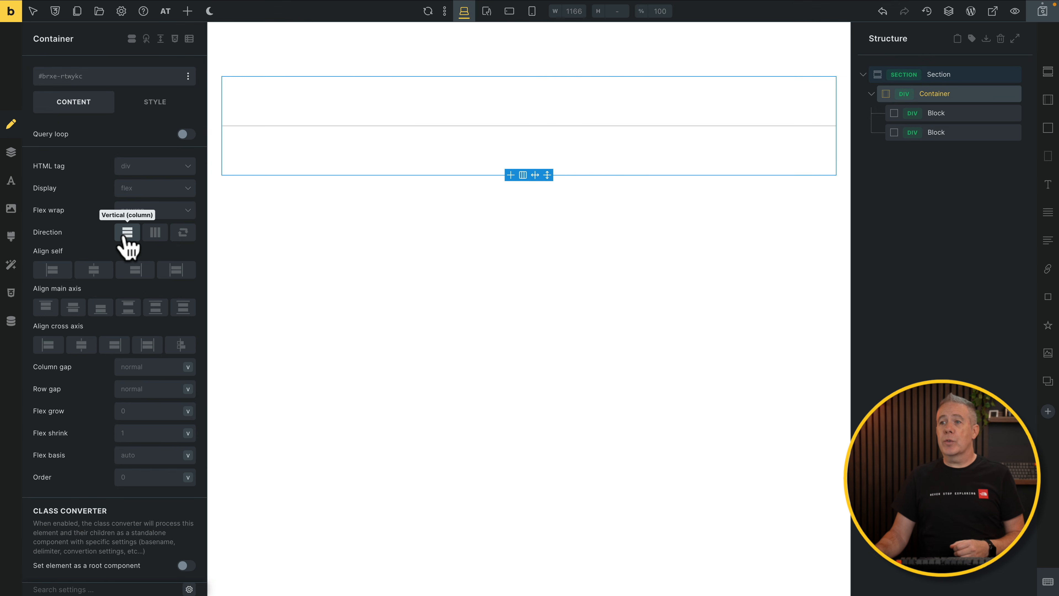
{"action": "left_click", "coordinate": [152, 235]}
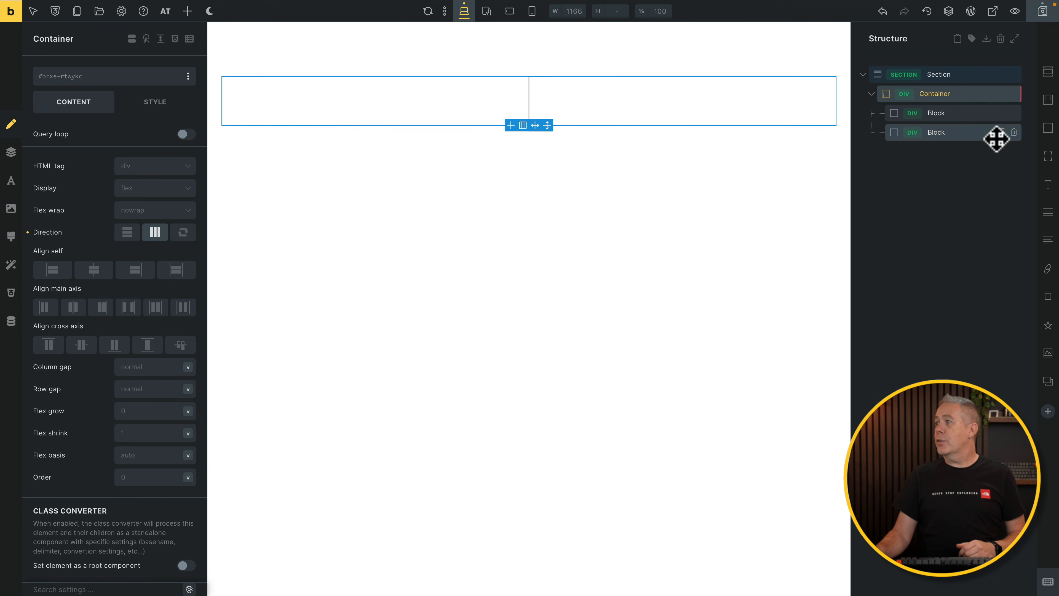
{"action": "left_click", "coordinate": [1003, 133]}
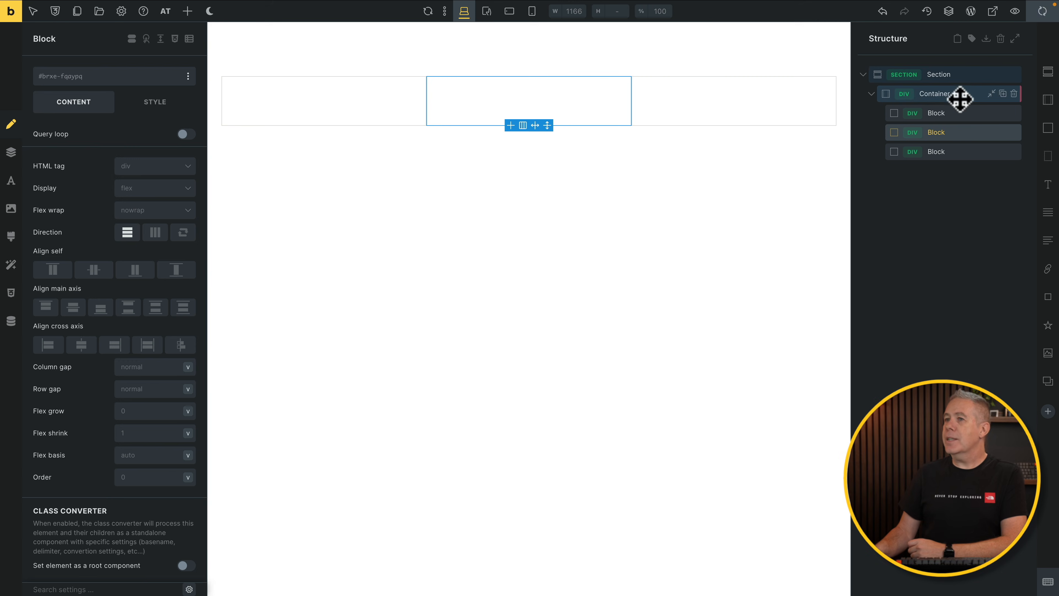
Step: Switch the container's direction to vertical and back to horizontal to compare both layouts
{"action": "left_click", "coordinate": [960, 98]}
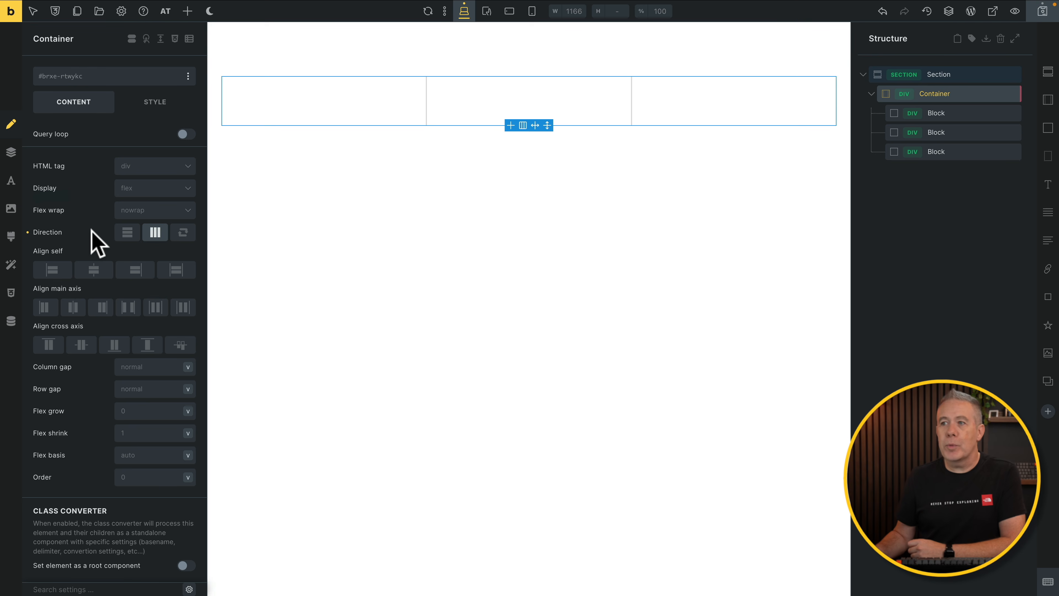
{"action": "left_click", "coordinate": [126, 232]}
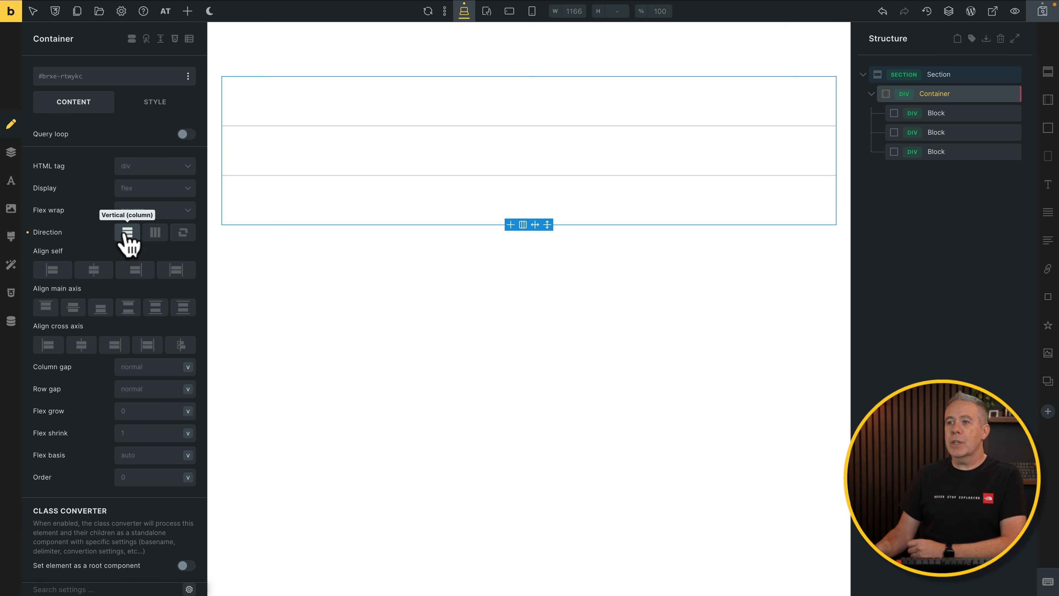
{"action": "left_click", "coordinate": [151, 233]}
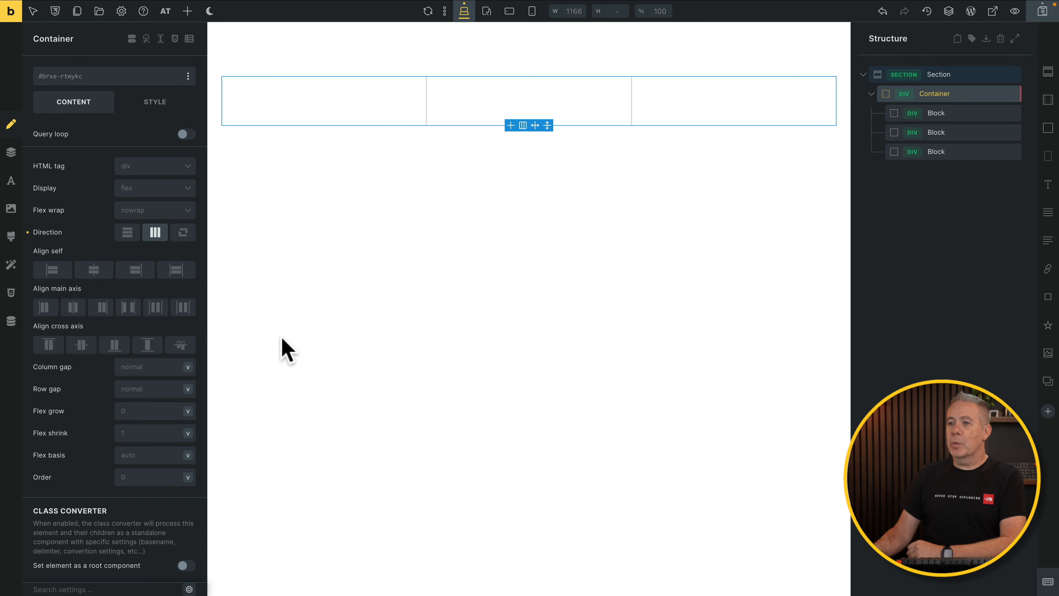
Step: Set the container's column gap and row gap to 2rem and change its direction to vertical
{"action": "left_click", "coordinate": [141, 366]}
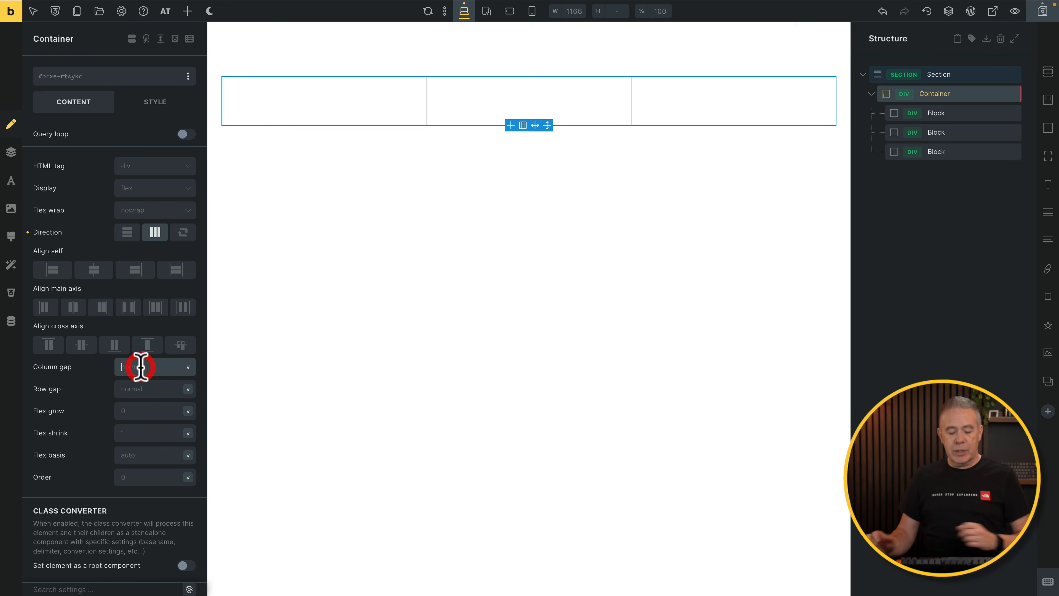
{"action": "type", "text": "2rem"}
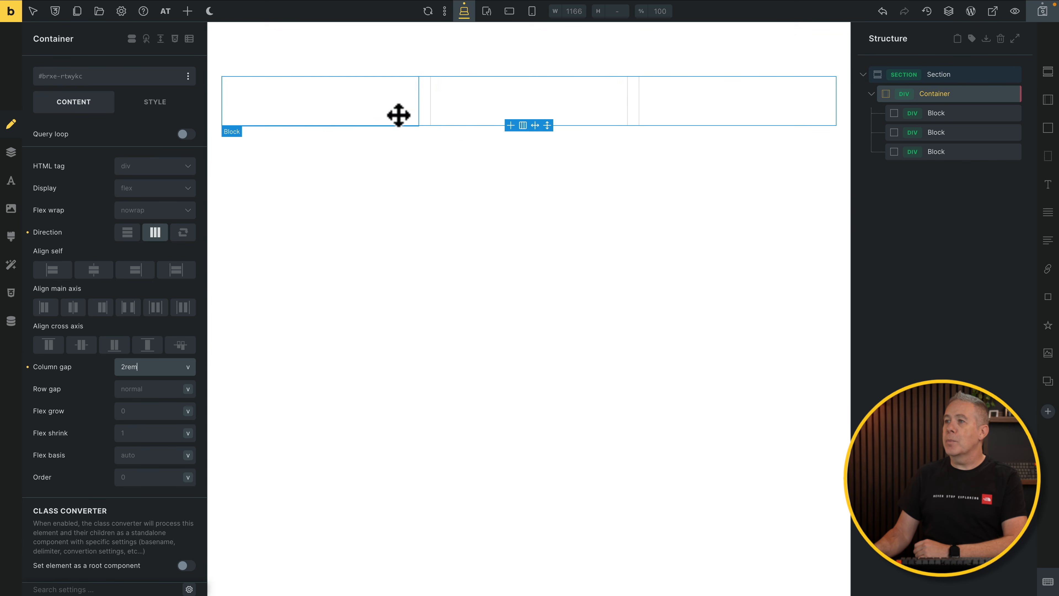
{"action": "left_click", "coordinate": [137, 388]}
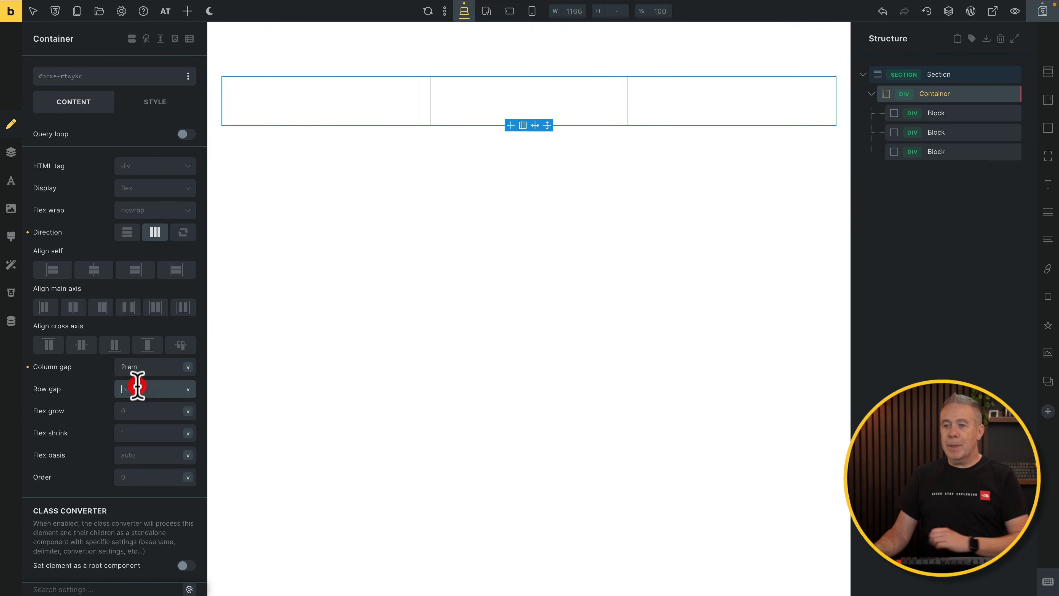
{"action": "type", "text": "2rem"}
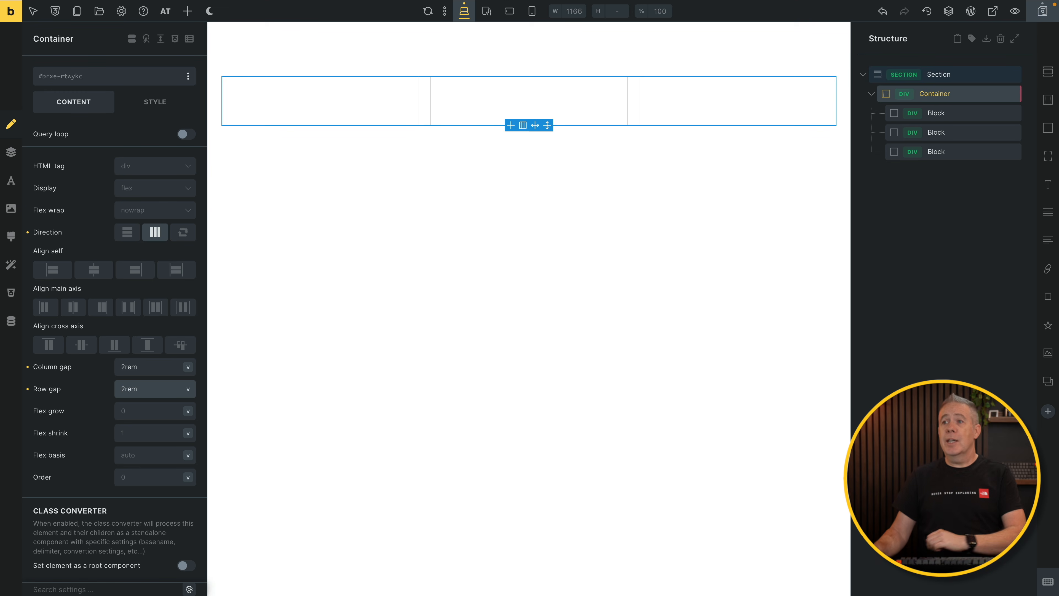
{"action": "left_click", "coordinate": [127, 233]}
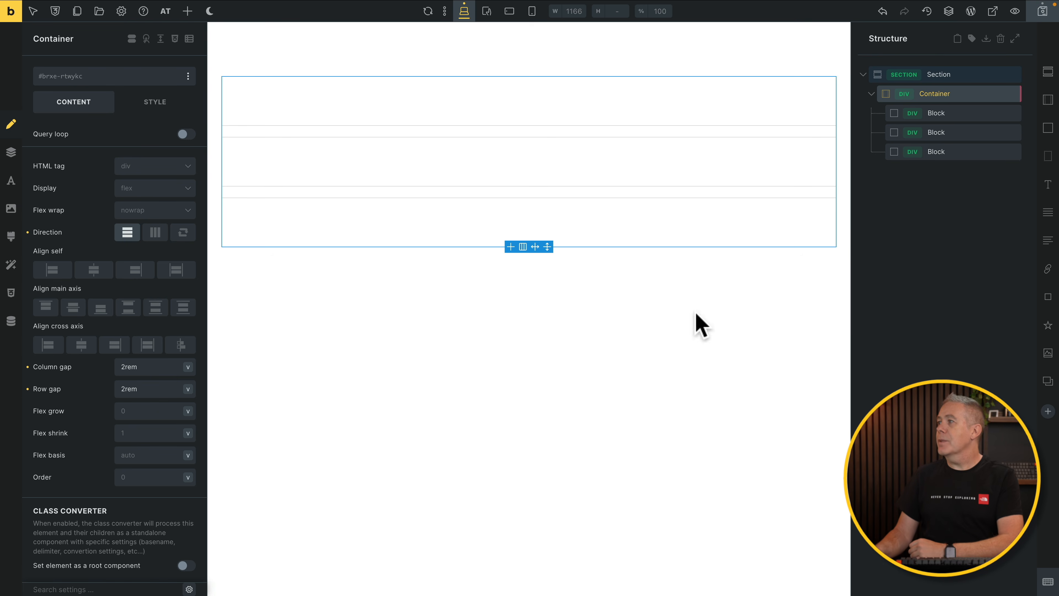
Step: Give the container's first block the primary blue background colour from the Core Framework palette
{"action": "left_click", "coordinate": [956, 113]}
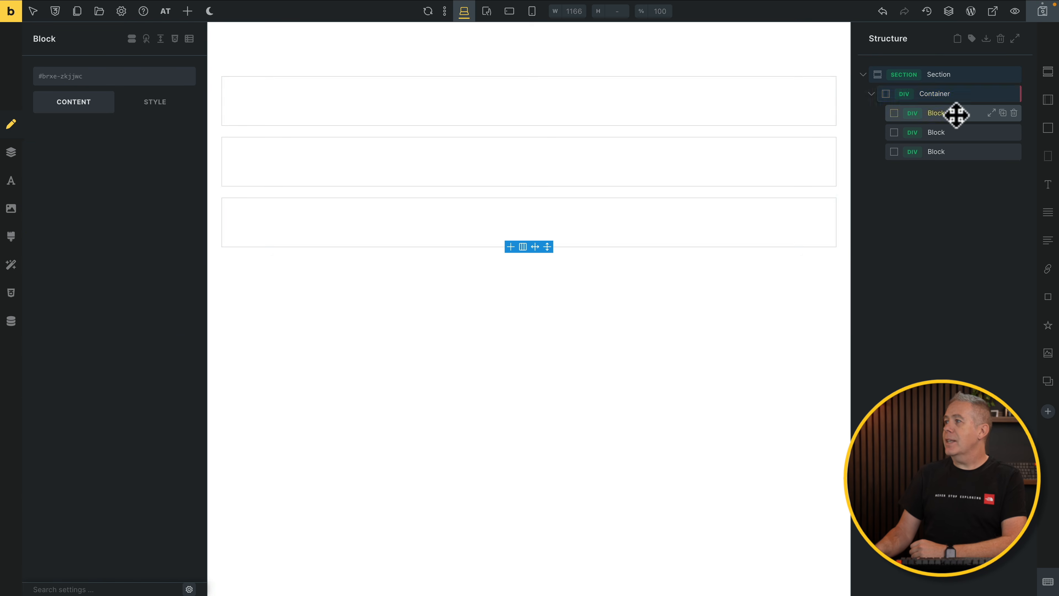
{"action": "left_click", "coordinate": [157, 107]}
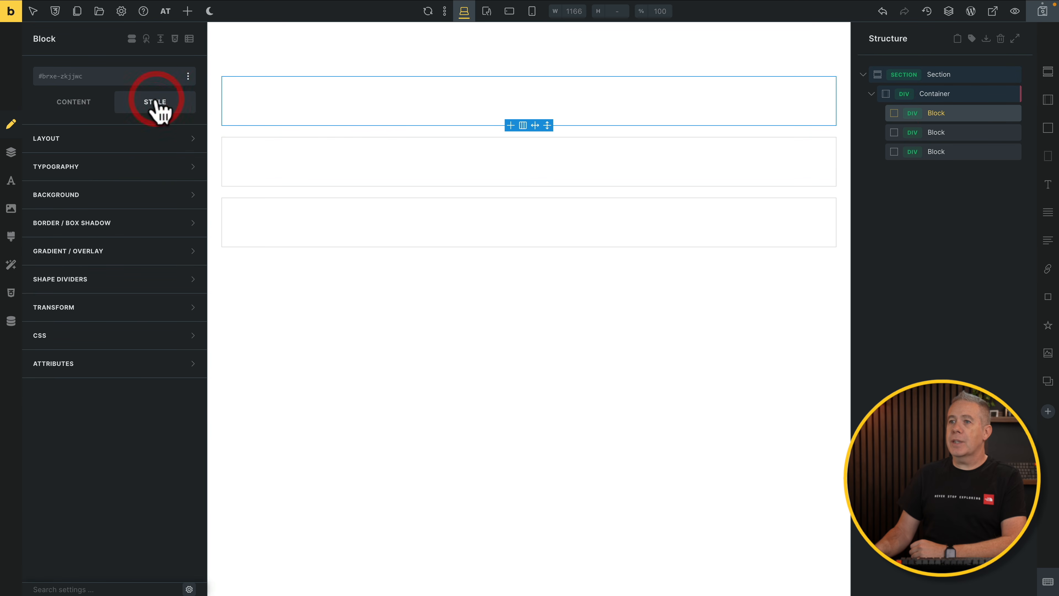
{"action": "left_click", "coordinate": [158, 199]}
{"action": "left_click", "coordinate": [189, 221]}
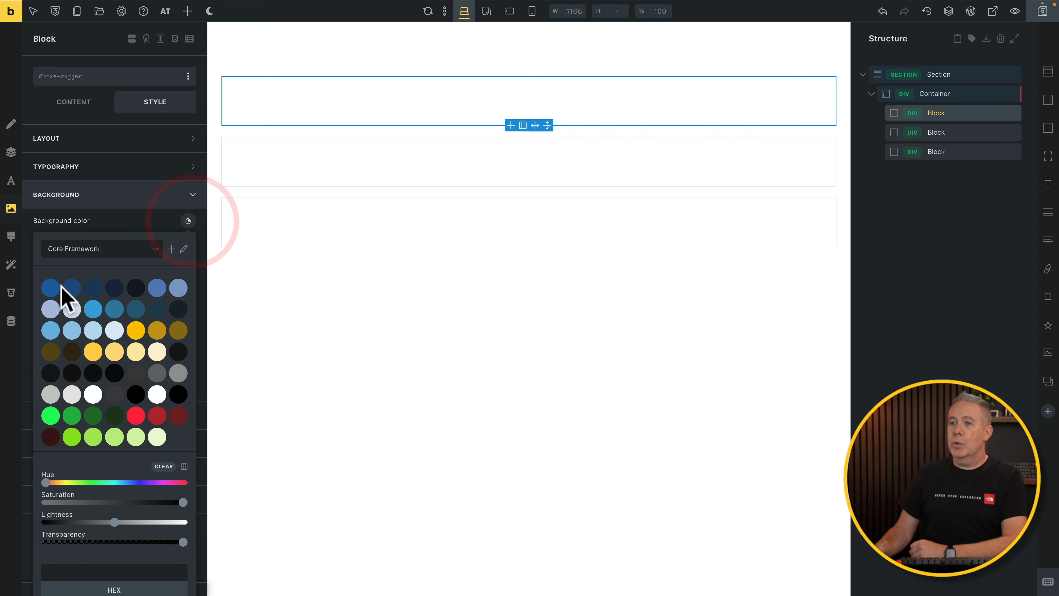
{"action": "left_click", "coordinate": [51, 289]}
Step: Set the second block's background colour to the dark navy var(--primary-d-3)
{"action": "left_click", "coordinate": [960, 133]}
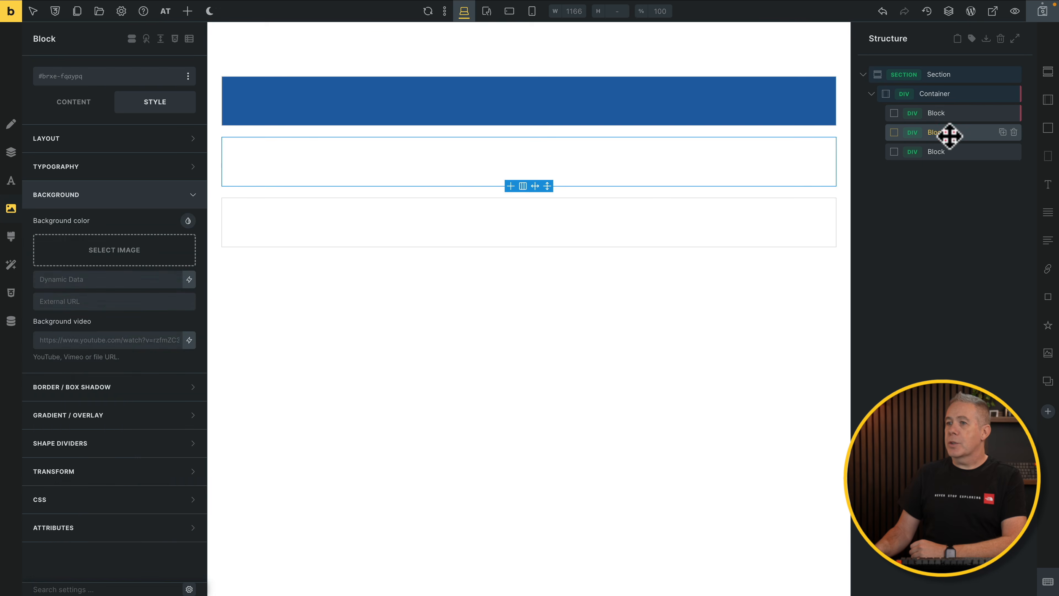
{"action": "left_click", "coordinate": [189, 221]}
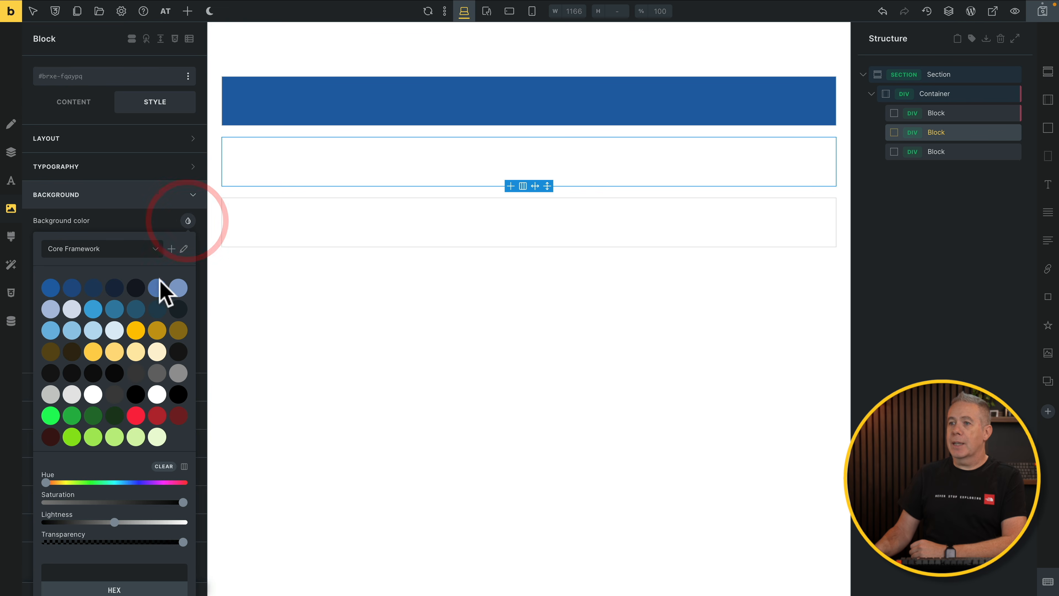
{"action": "left_click", "coordinate": [115, 288]}
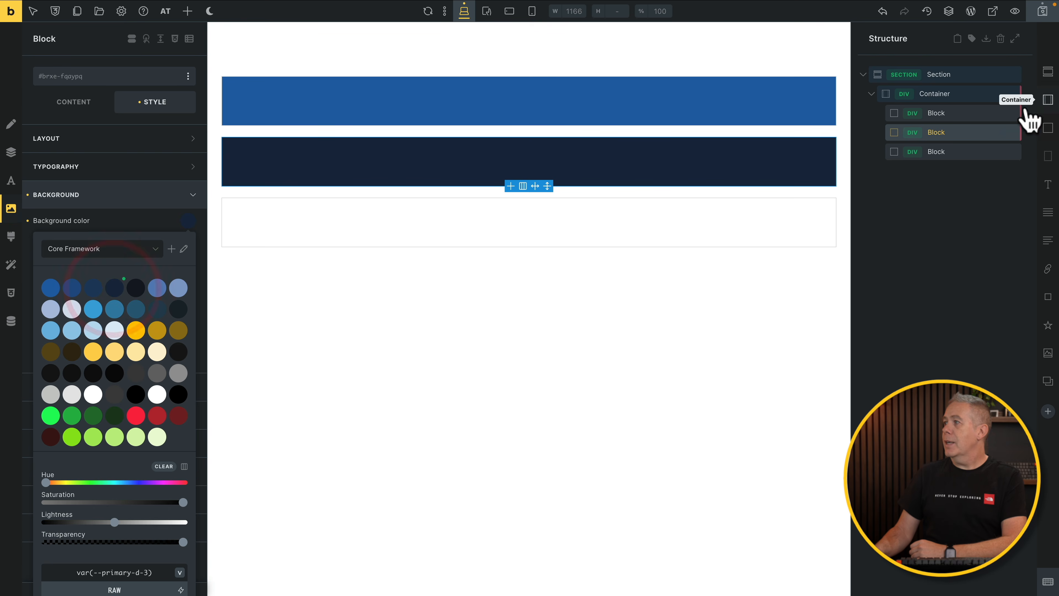
Step: Set the third block's background colour to the teal blue var(--secondary-d-1) and deselect the block
{"action": "left_click", "coordinate": [939, 152]}
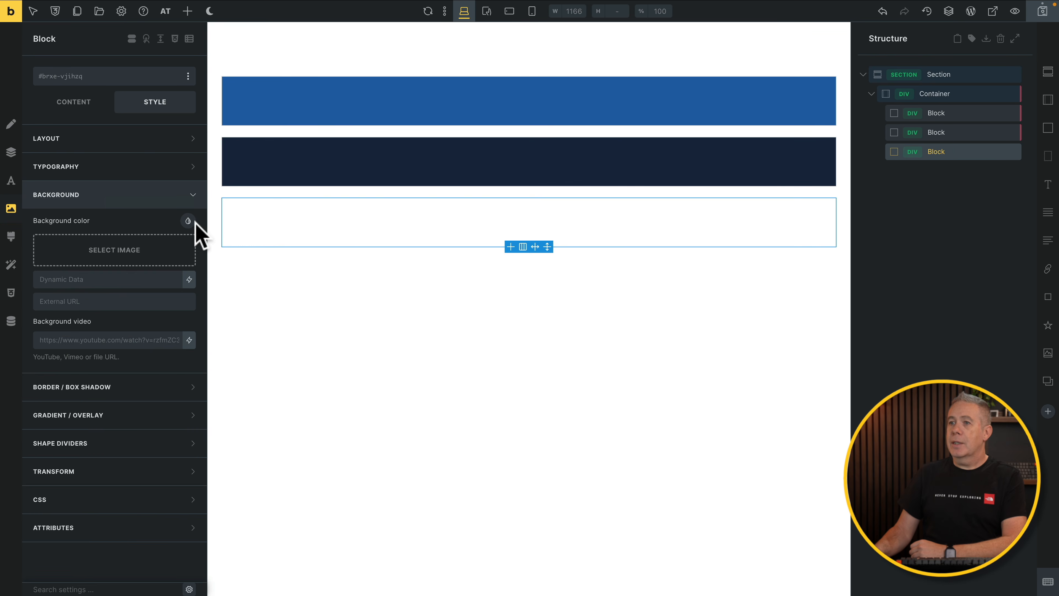
{"action": "left_click", "coordinate": [188, 221]}
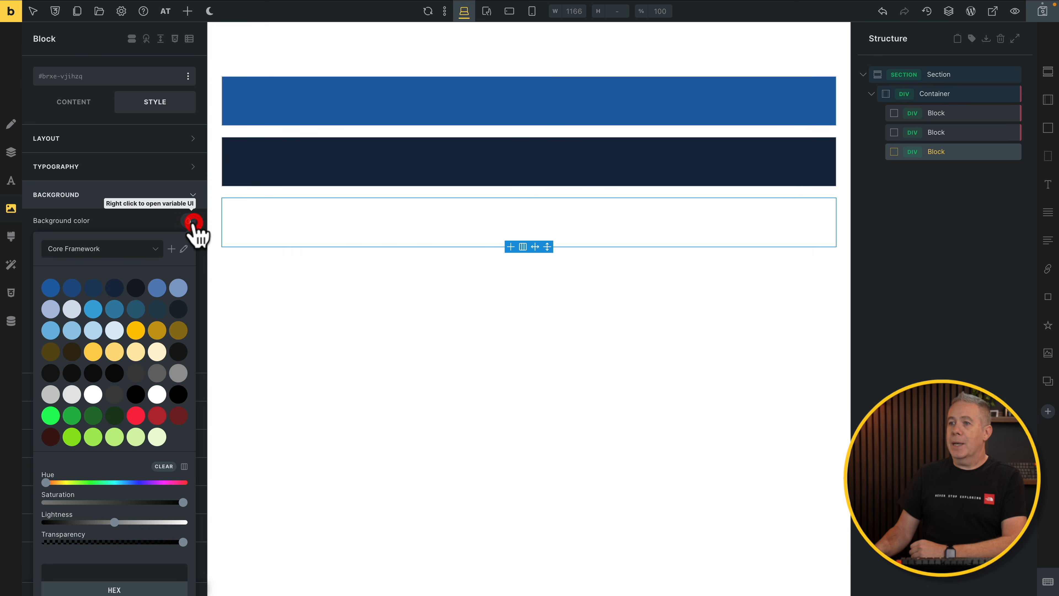
{"action": "left_click", "coordinate": [119, 311]}
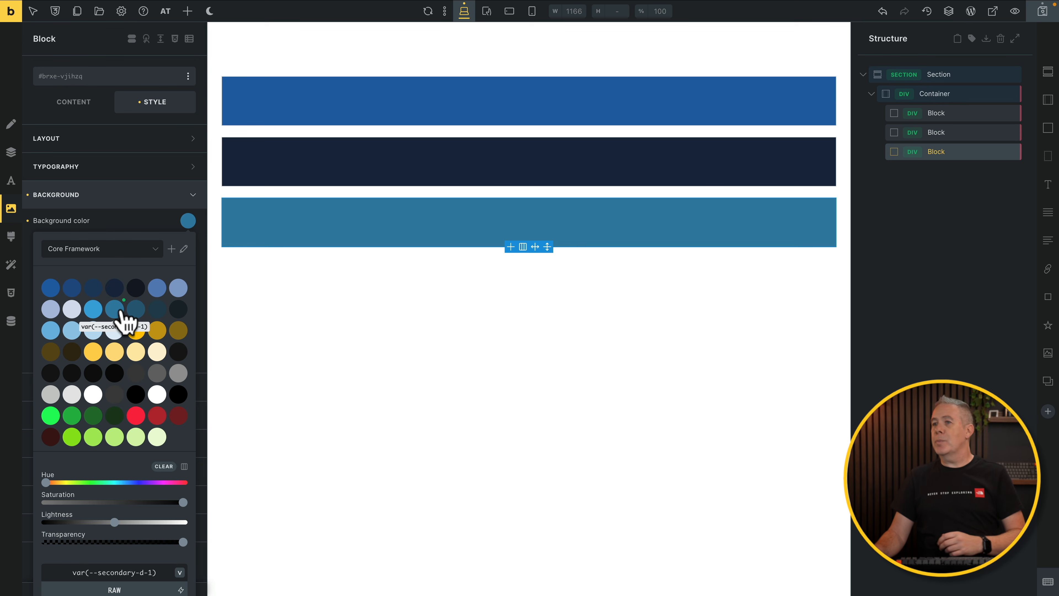
{"action": "left_click", "coordinate": [969, 179]}
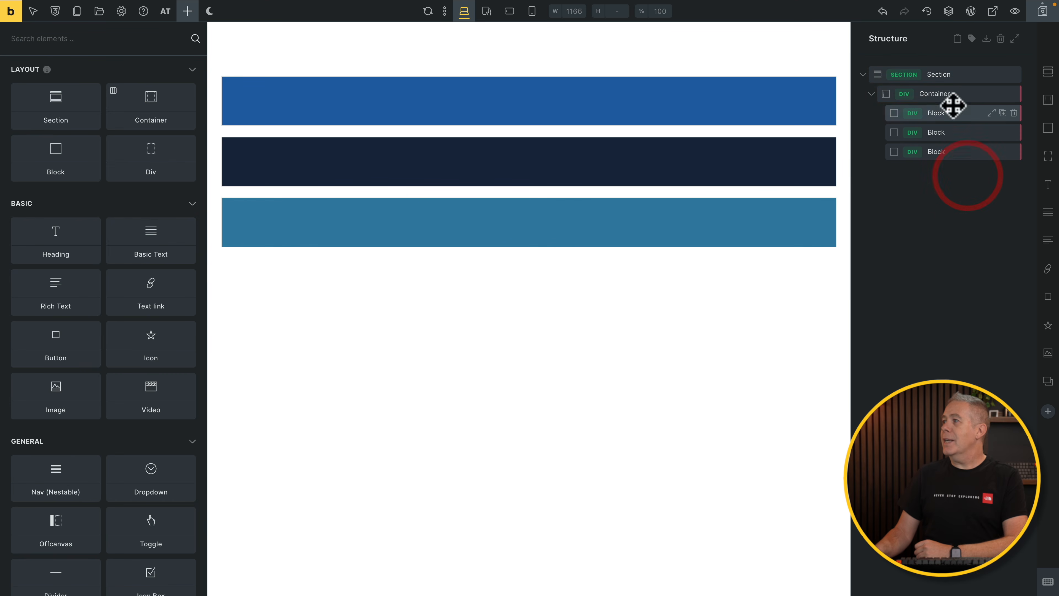
Step: Try the container's reversed order in vertical and horizontal direction, leaving it horizontal with the reversal off
{"action": "left_click", "coordinate": [955, 94]}
{"action": "left_click", "coordinate": [85, 103]}
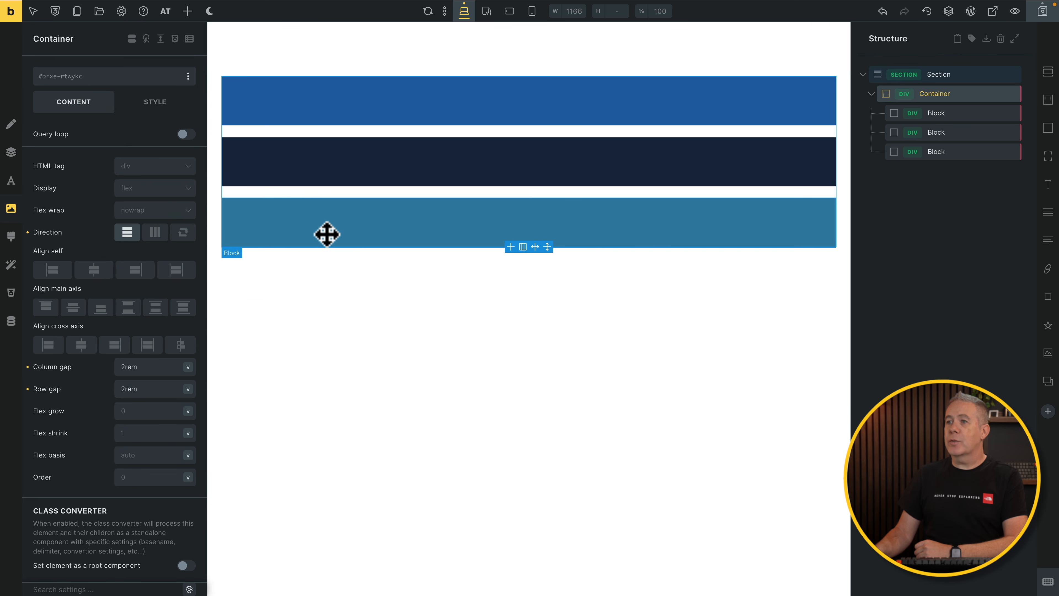
{"action": "left_click", "coordinate": [184, 234]}
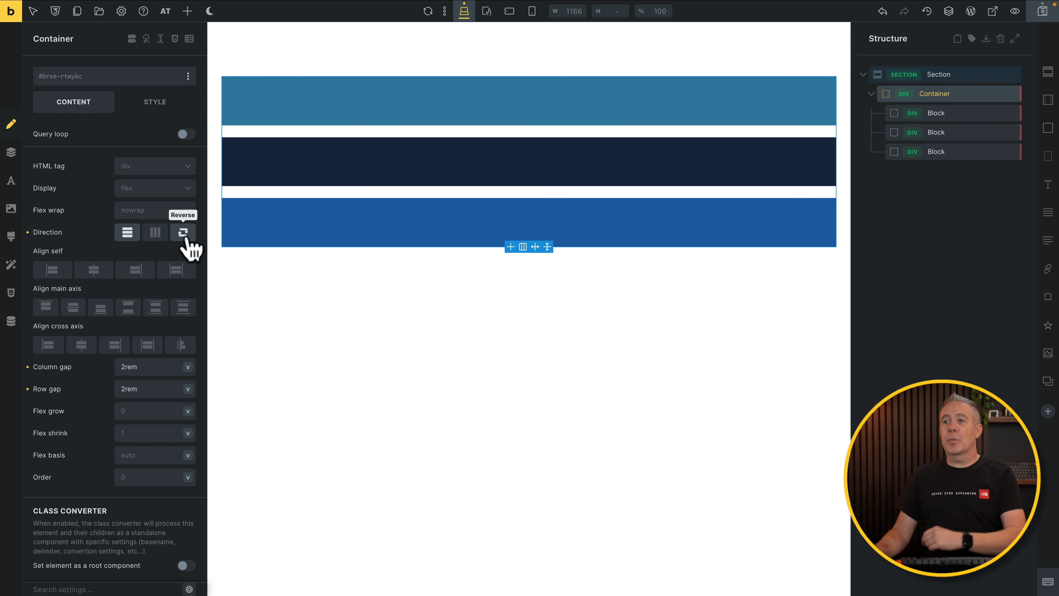
{"action": "left_click", "coordinate": [154, 235]}
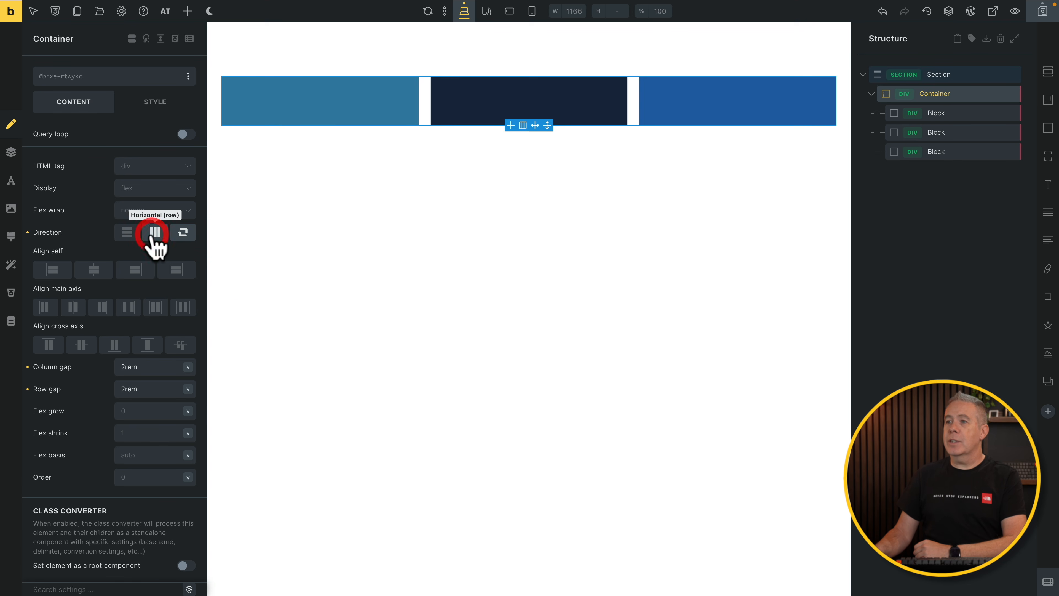
{"action": "left_click", "coordinate": [183, 233]}
{"action": "left_click", "coordinate": [183, 233]}
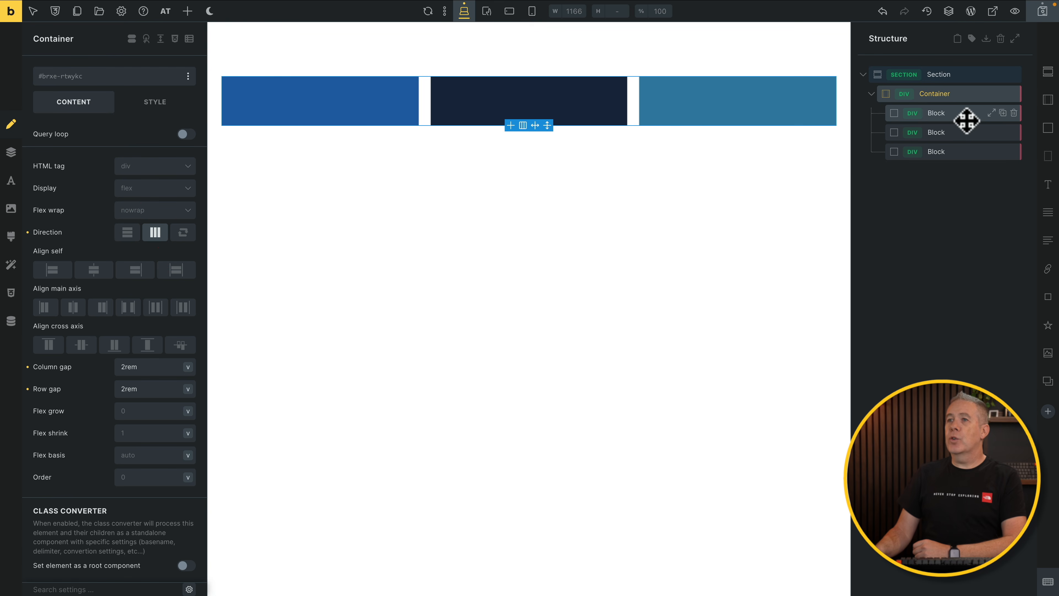
Step: Add a Div element inside the third block and expand that block in the structure
{"action": "left_click", "coordinate": [187, 12]}
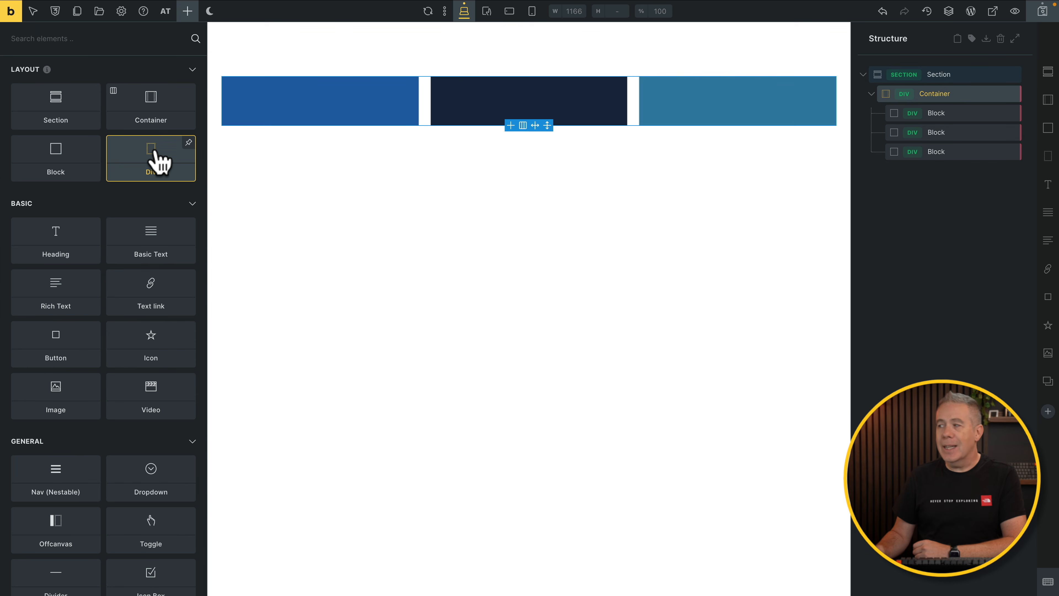
{"action": "left_click", "coordinate": [959, 152]}
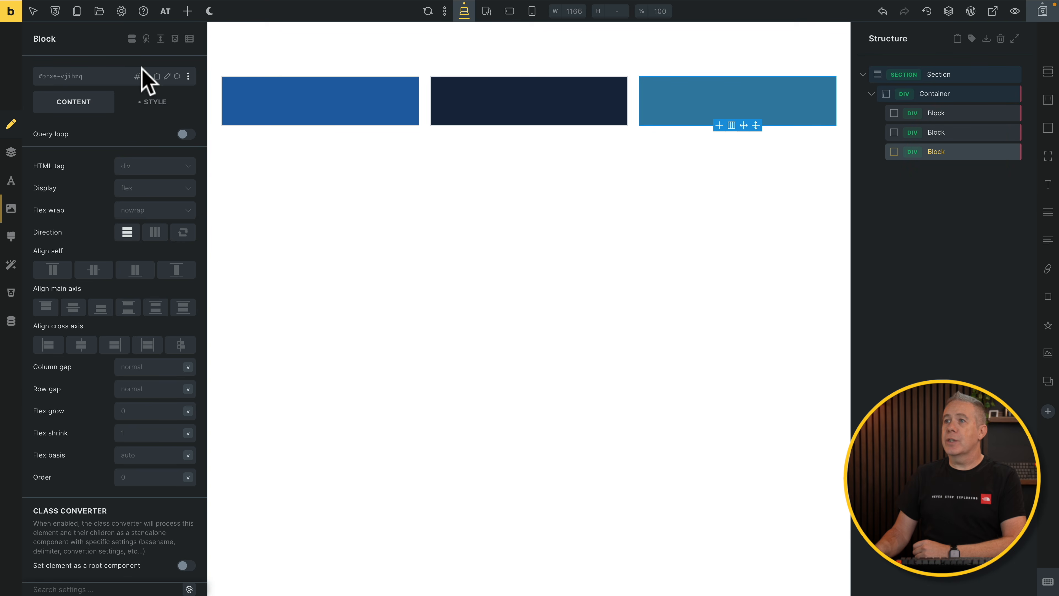
{"action": "left_click", "coordinate": [188, 11]}
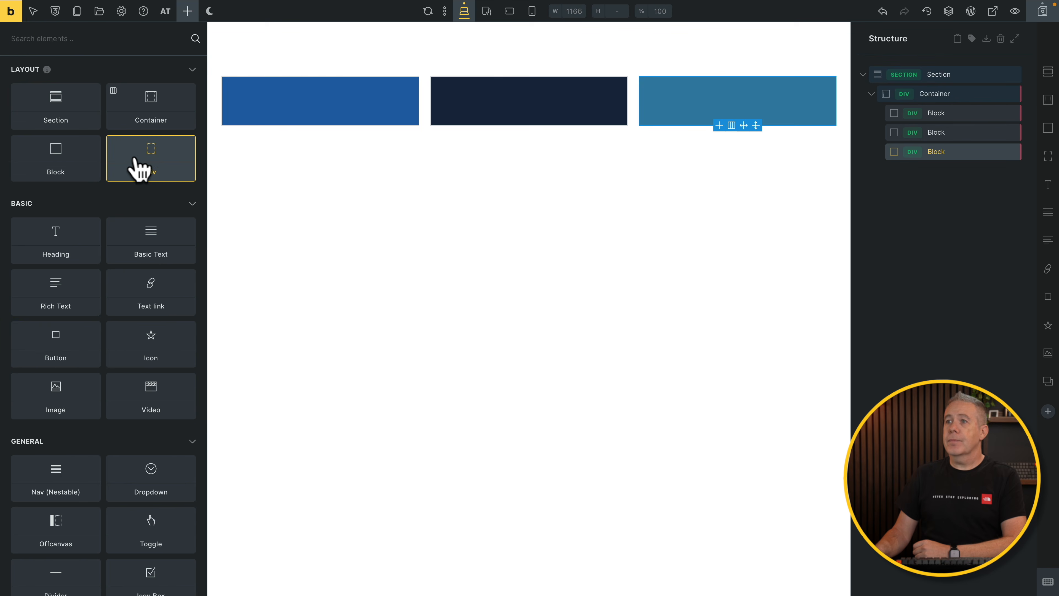
{"action": "left_click_drag", "start_coordinate": [147, 167], "coordinate": [880, 156]}
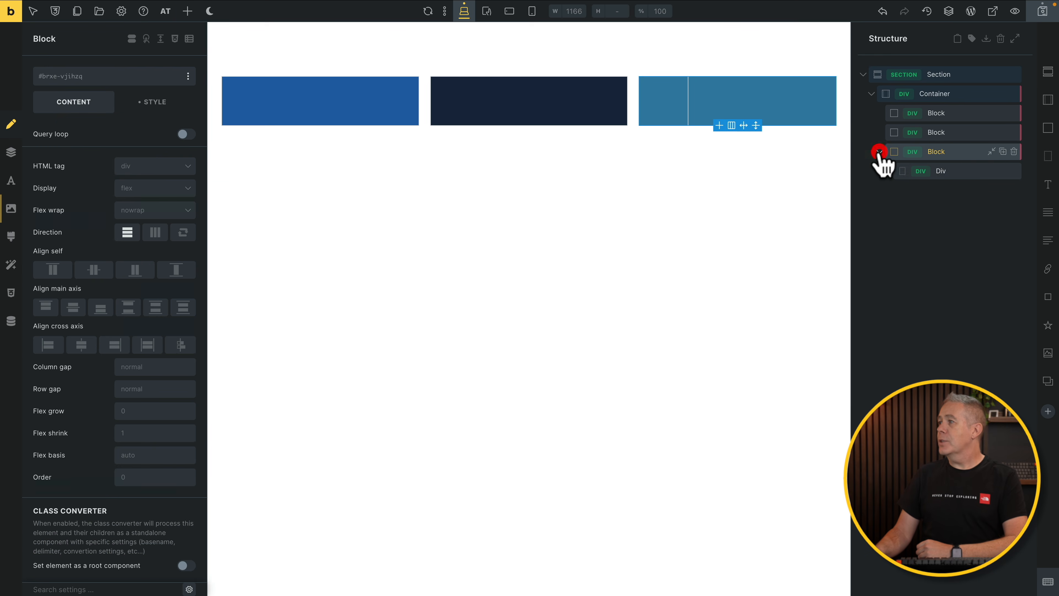
Step: Set the background colour of the div inside the third block to the red var(--error)
{"action": "left_click", "coordinate": [960, 173]}
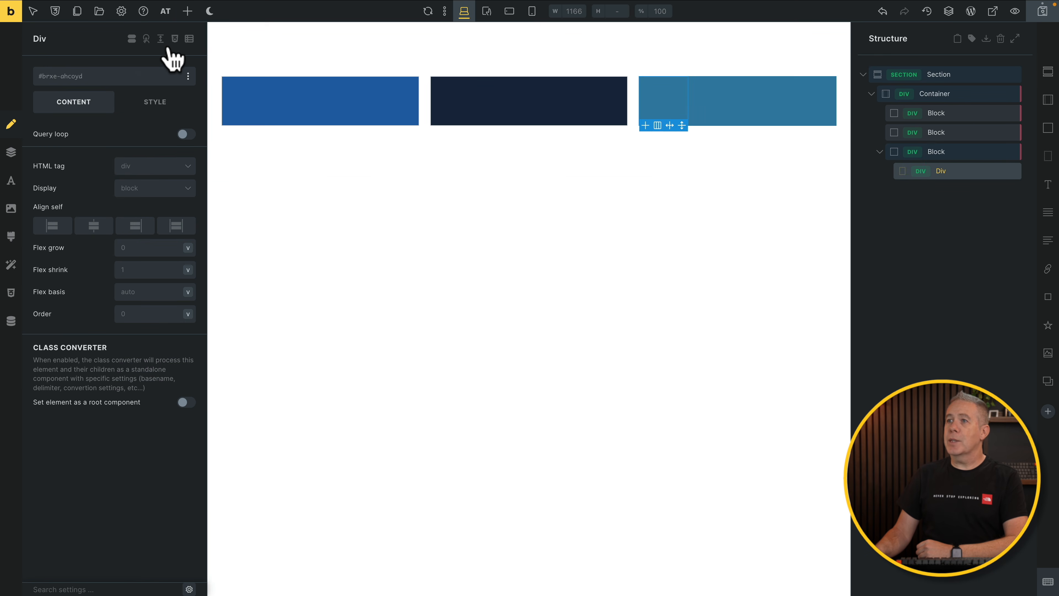
{"action": "left_click", "coordinate": [161, 118]}
{"action": "left_click", "coordinate": [188, 221]}
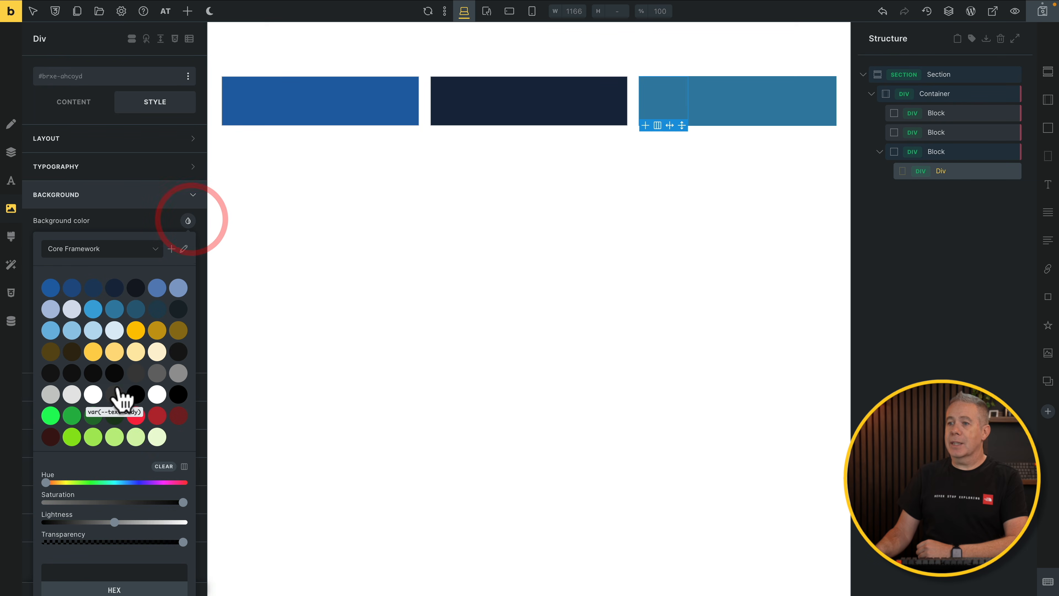
{"action": "left_click", "coordinate": [136, 417]}
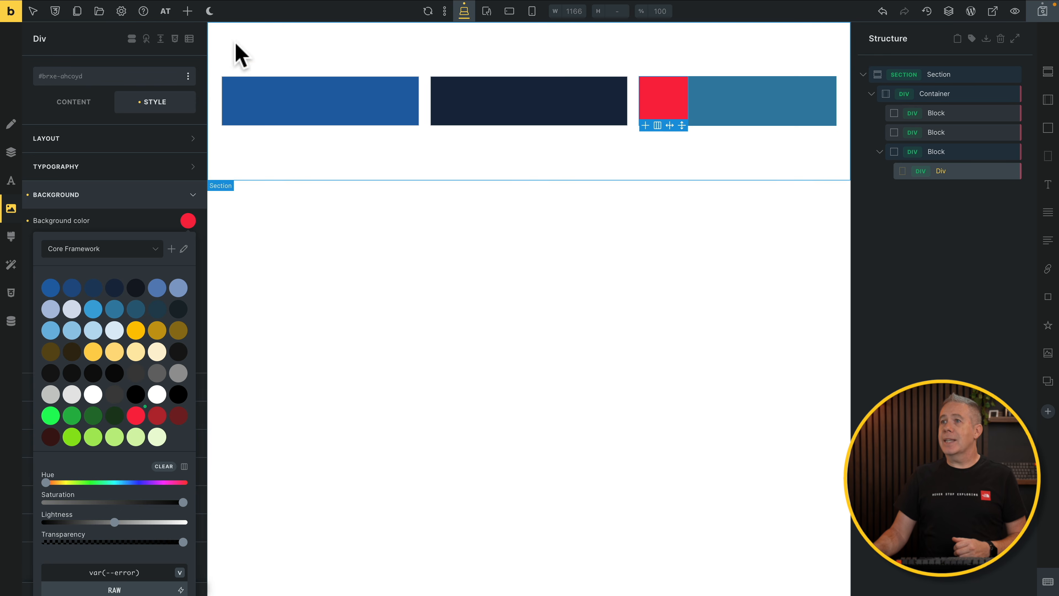
Step: Add a Heading element inside the red div
{"action": "left_click", "coordinate": [189, 12]}
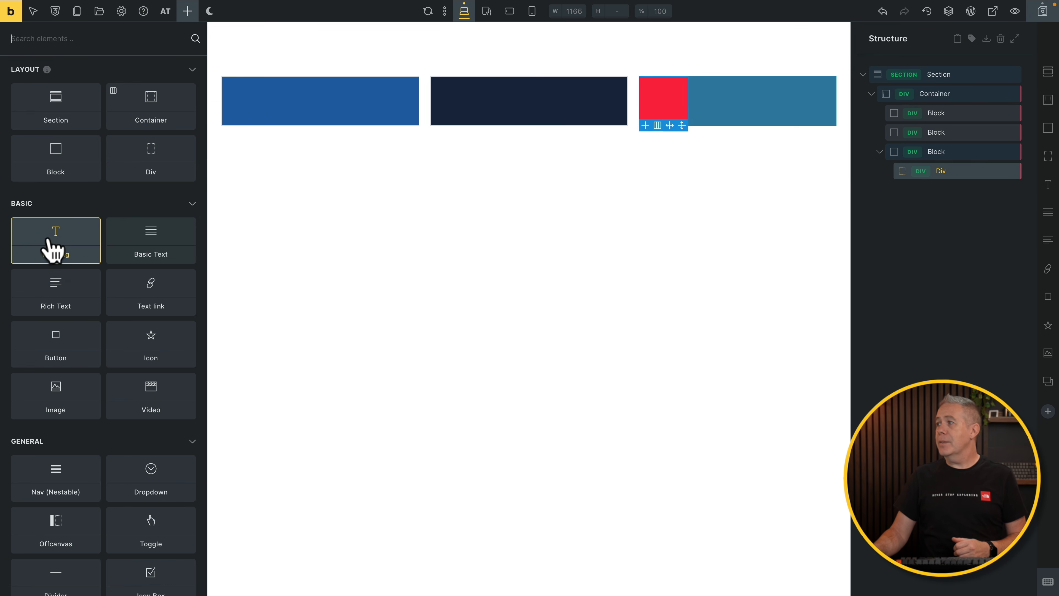
{"action": "left_click", "coordinate": [963, 175]}
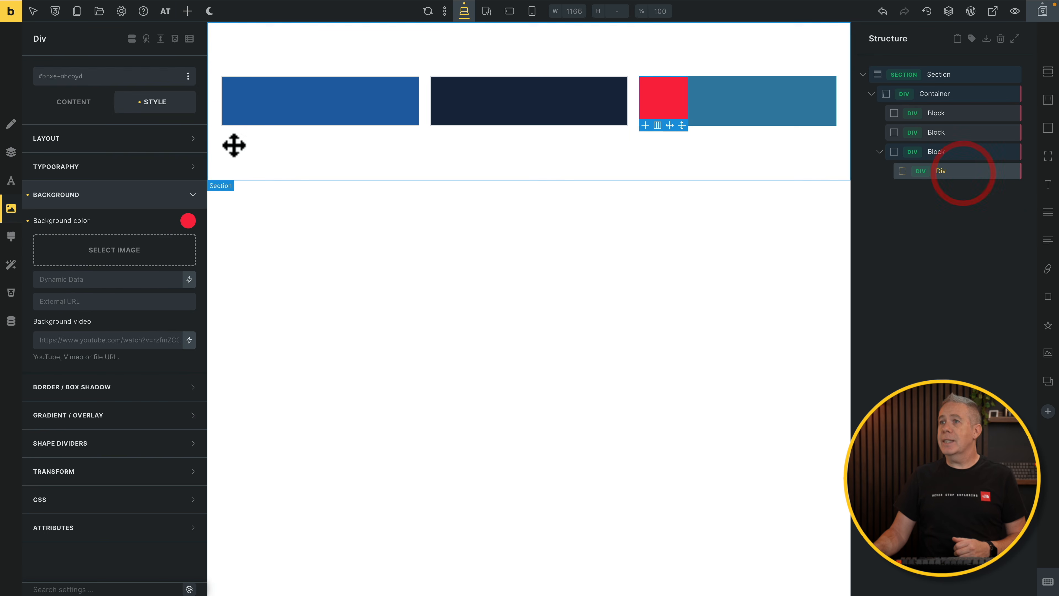
{"action": "left_click", "coordinate": [188, 12]}
{"action": "left_click", "coordinate": [54, 236]}
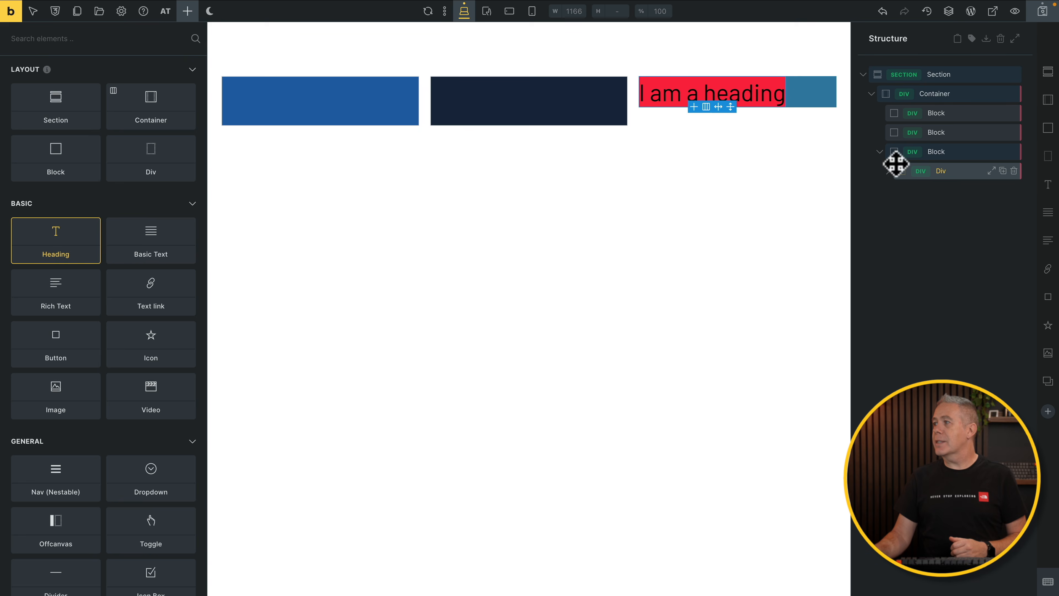
Step: Set the font size of the heading nested in the div to 2rem
{"action": "left_click", "coordinate": [928, 174]}
{"action": "left_click", "coordinate": [889, 171]}
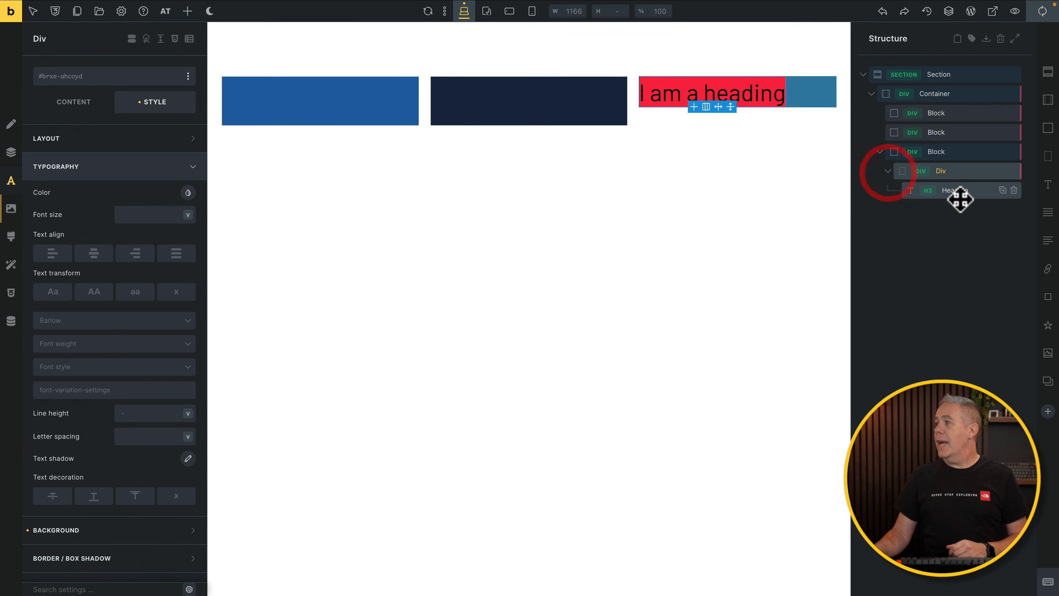
{"action": "left_click", "coordinate": [965, 191]}
{"action": "left_click", "coordinate": [142, 215]}
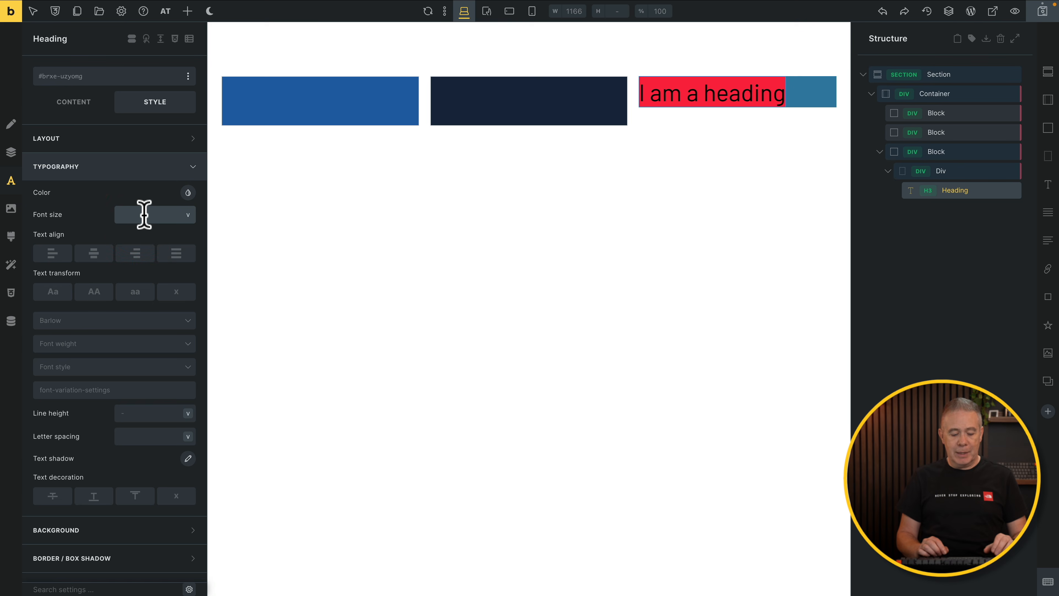
{"action": "type", "text": "2rem"}
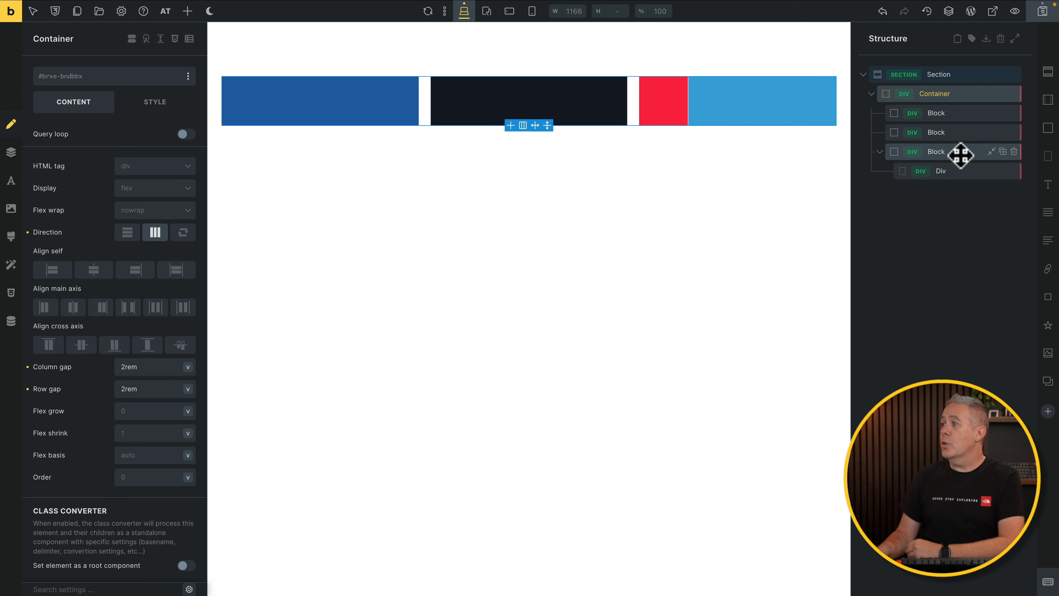
Step: Set the minimum height of the third block, which holds the red div, to 600
{"action": "left_click", "coordinate": [959, 154]}
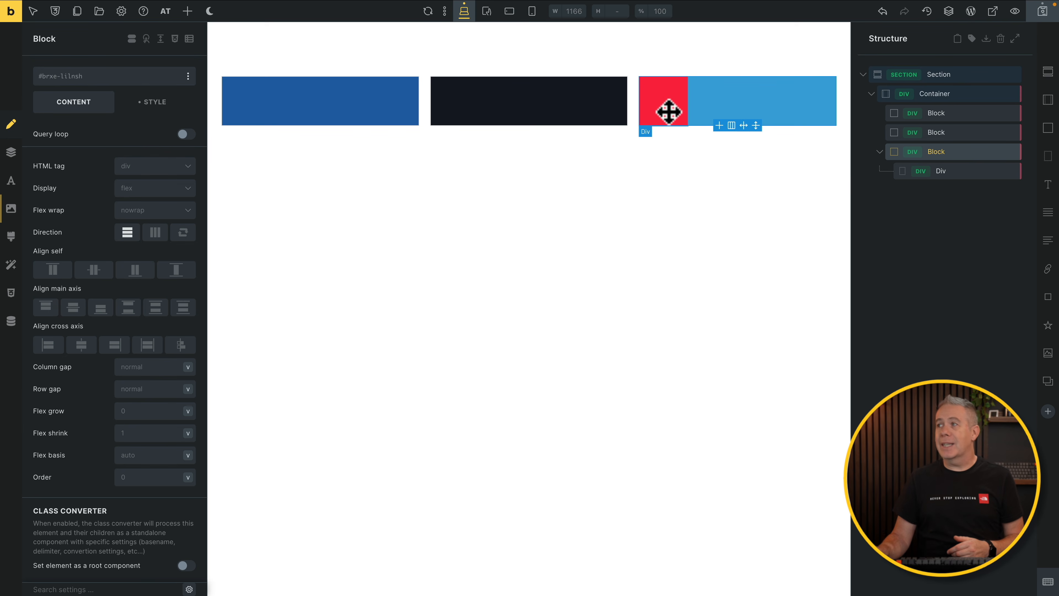
{"action": "left_click", "coordinate": [961, 153]}
{"action": "left_click", "coordinate": [153, 103]}
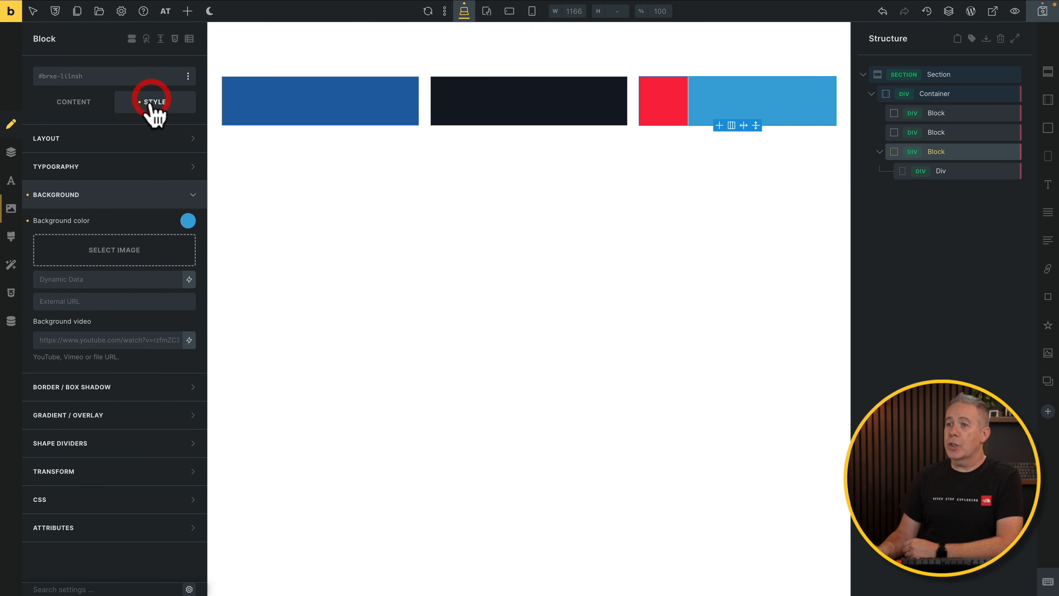
{"action": "left_click", "coordinate": [108, 137]}
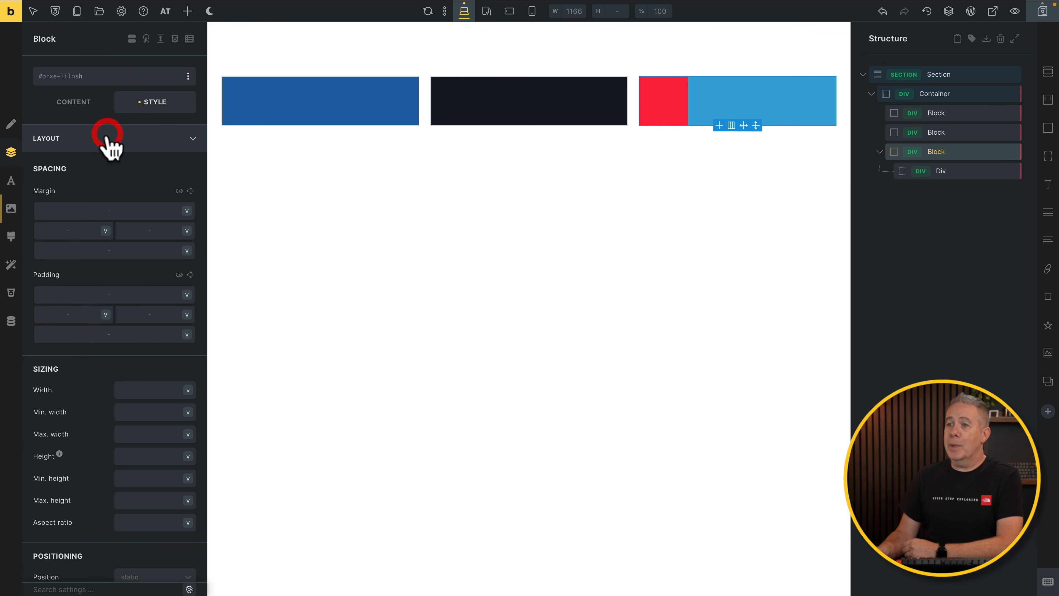
{"action": "left_click", "coordinate": [144, 480]}
{"action": "type", "text": "600"}
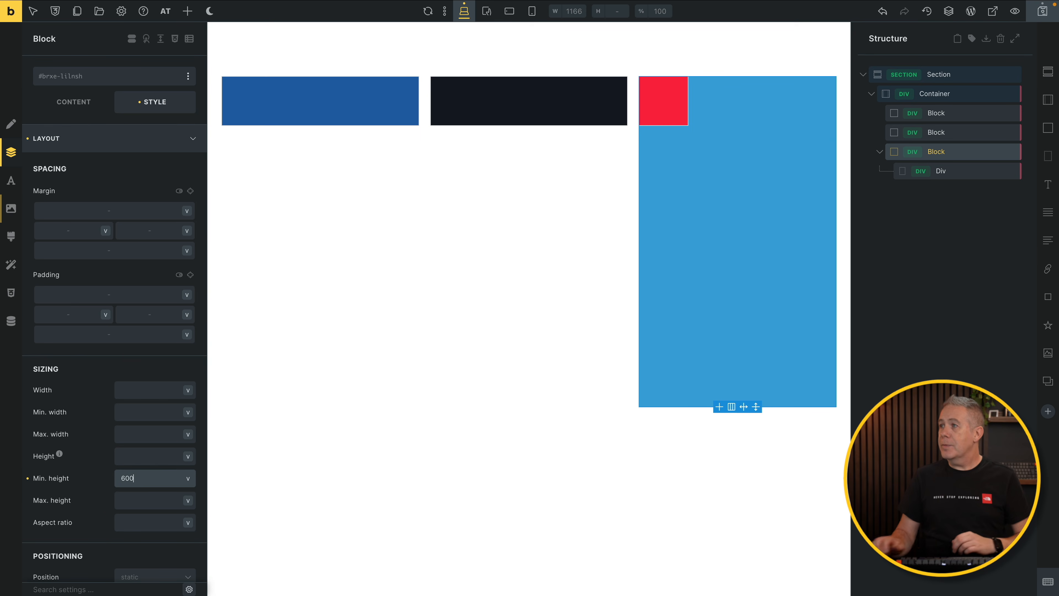
Step: Compare the Center and End cross-axis alignments on the third block and set it to Stretch
{"action": "left_click", "coordinate": [948, 151]}
{"action": "left_click", "coordinate": [78, 102]}
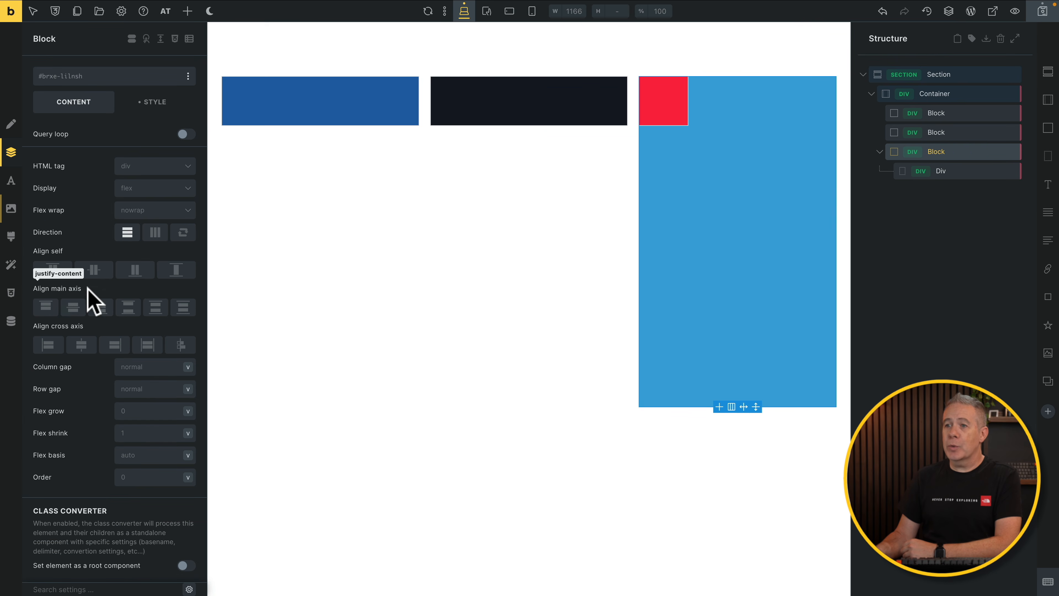
{"action": "left_click", "coordinate": [80, 348]}
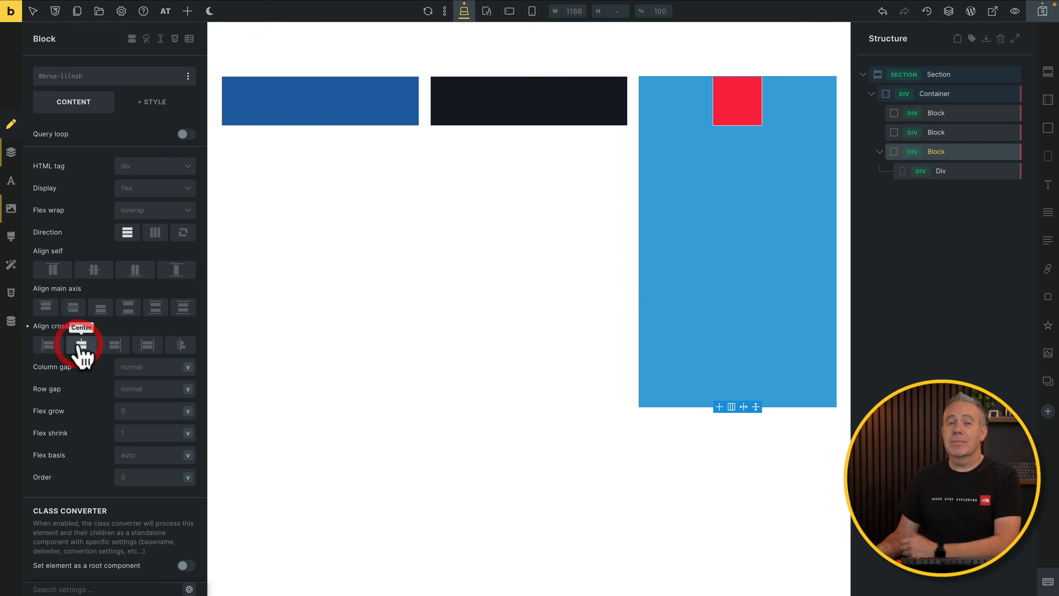
{"action": "left_click", "coordinate": [116, 350]}
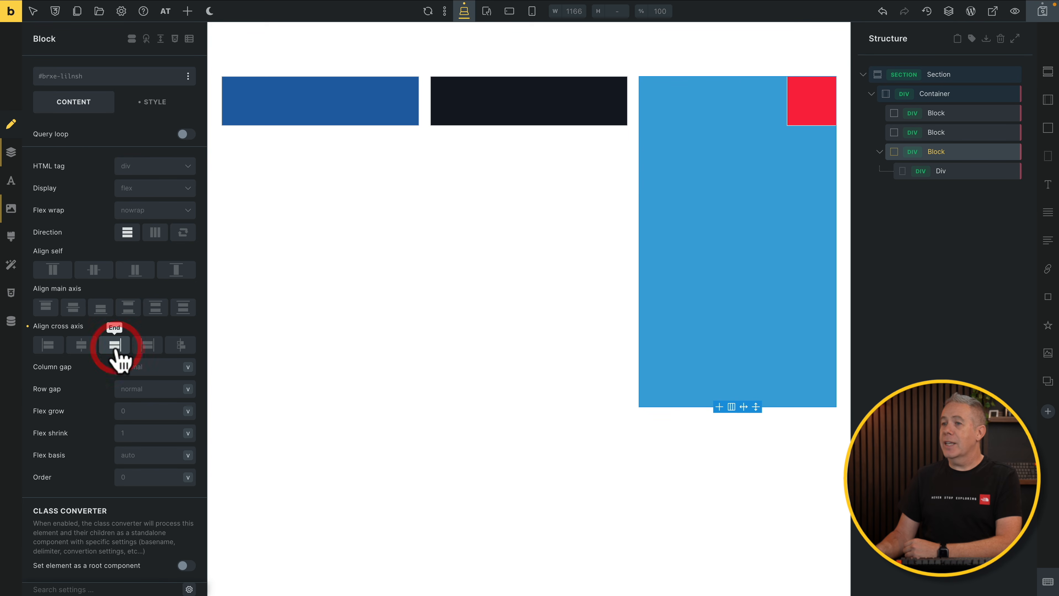
{"action": "left_click", "coordinate": [147, 345]}
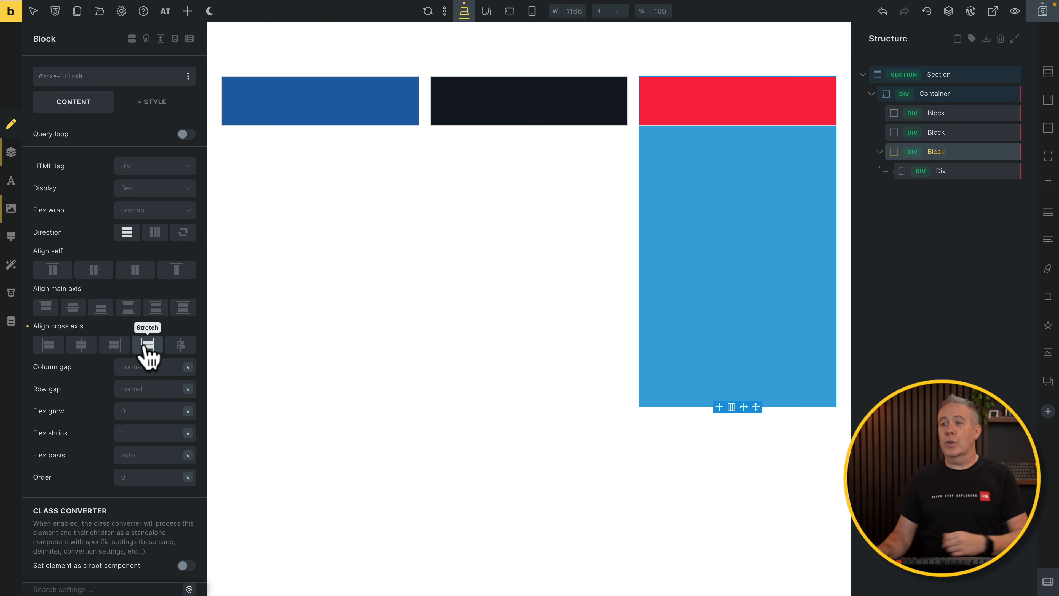
Step: Compare Baseline cross-axis and Start and End main-axis alignments on the third block, and set both axes to Center
{"action": "left_click", "coordinate": [183, 345]}
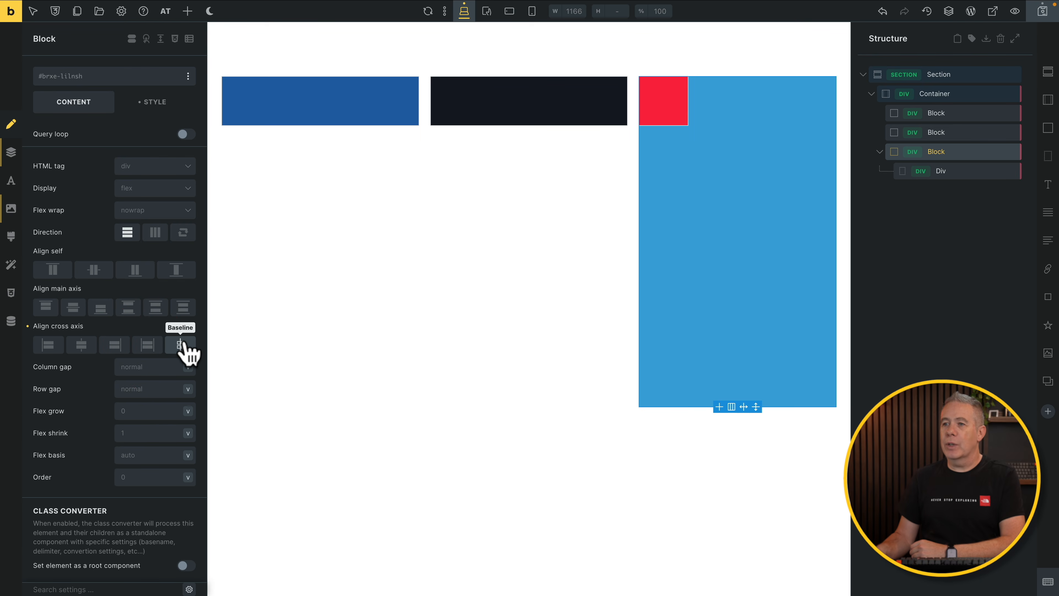
{"action": "left_click", "coordinate": [48, 310]}
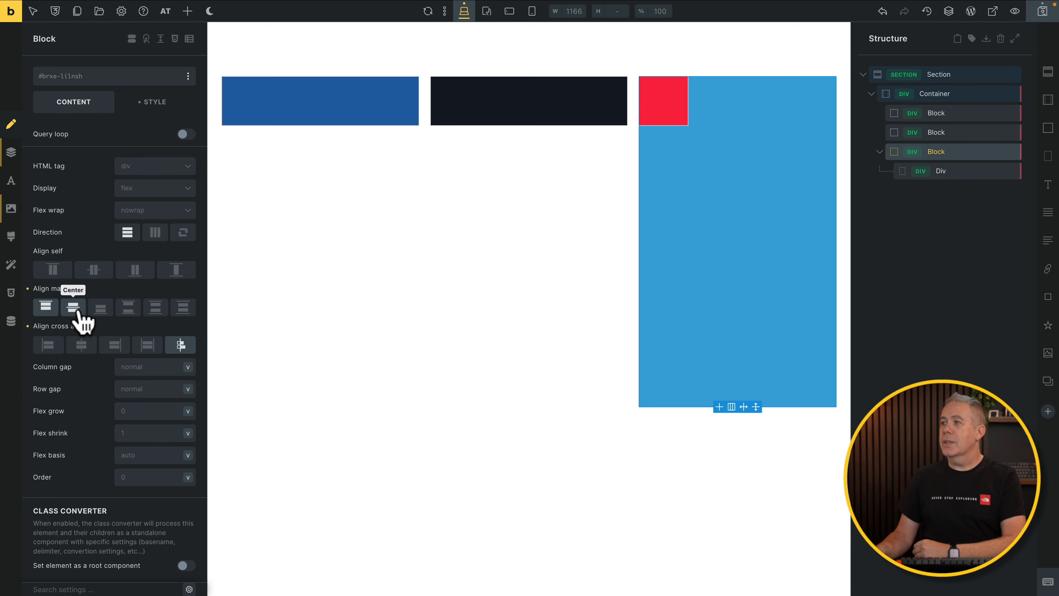
{"action": "left_click", "coordinate": [74, 308]}
{"action": "left_click", "coordinate": [100, 309]}
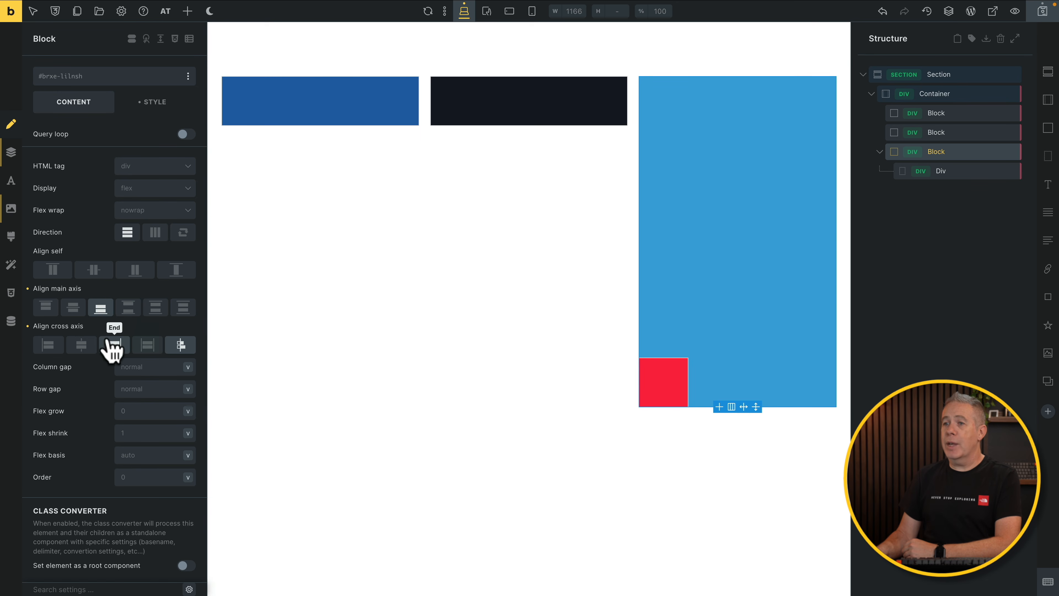
{"action": "left_click", "coordinate": [73, 309]}
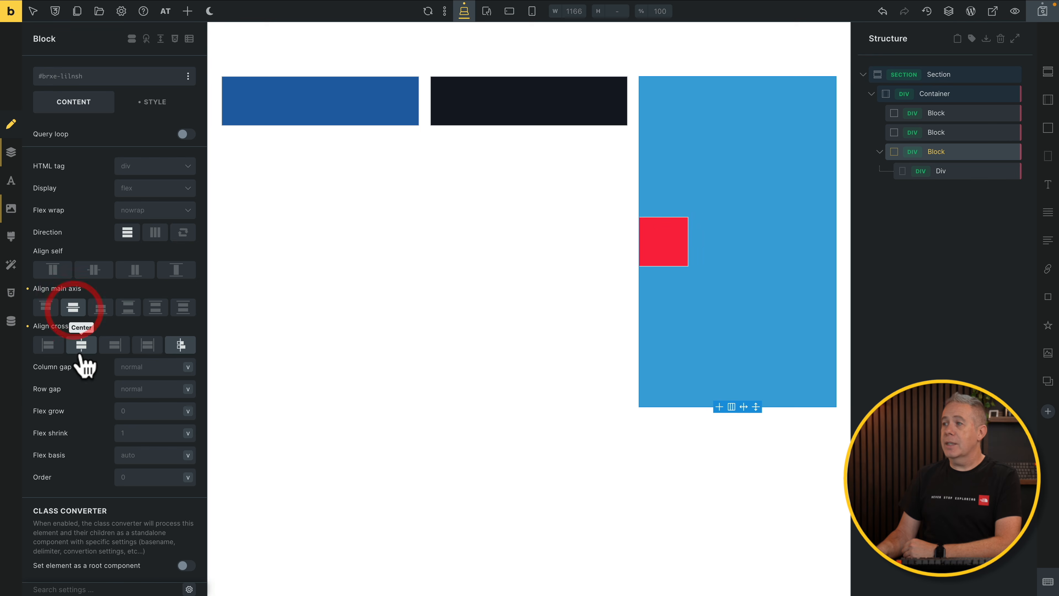
{"action": "left_click", "coordinate": [81, 345]}
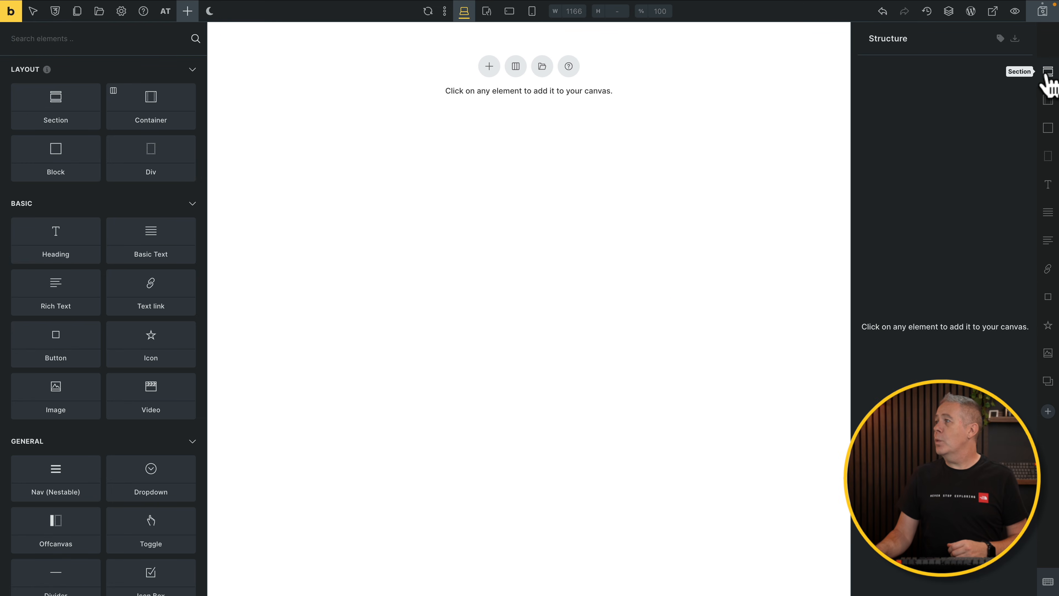
Step: Add a new section with its container to the empty canvas and place a block inside the container
{"action": "left_click", "coordinate": [1047, 76]}
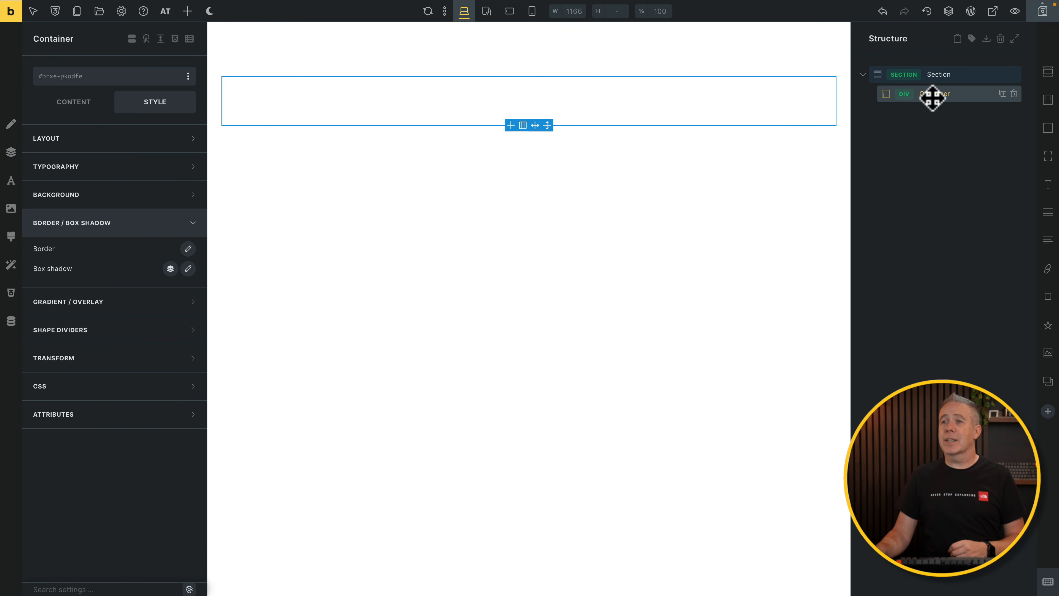
{"action": "left_click_drag", "start_coordinate": [933, 97], "coordinate": [968, 94]}
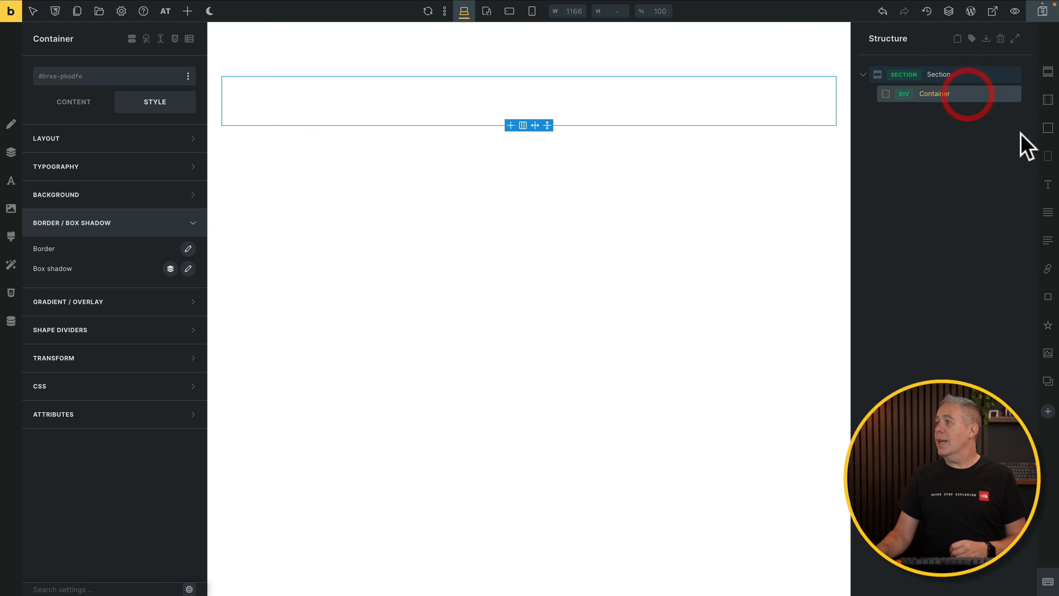
{"action": "left_click", "coordinate": [1048, 131]}
{"action": "left_click", "coordinate": [954, 118]}
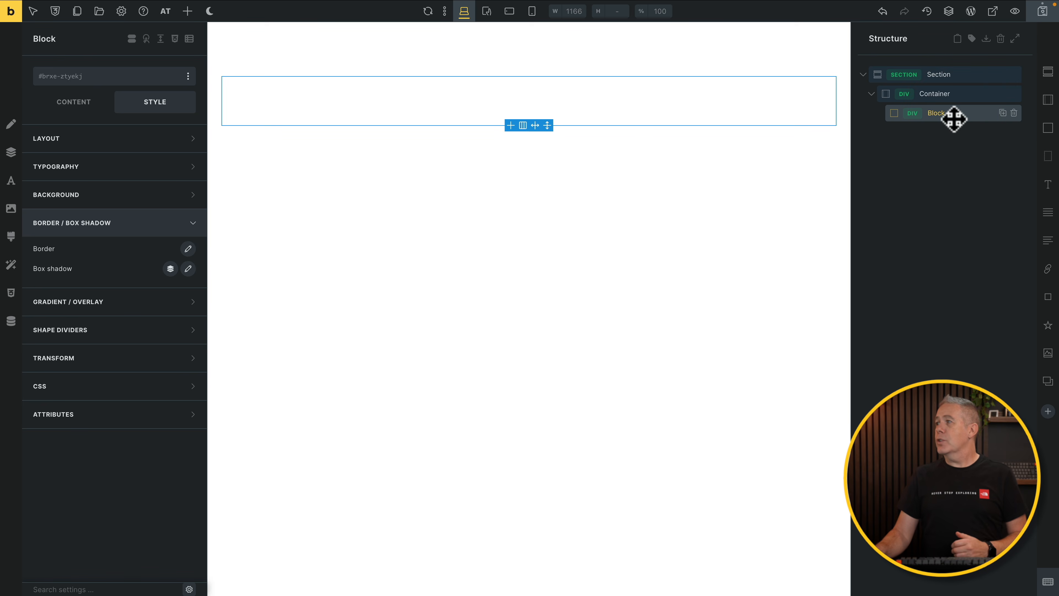
Step: Change the container's HTML tag to ul
{"action": "left_click", "coordinate": [956, 95]}
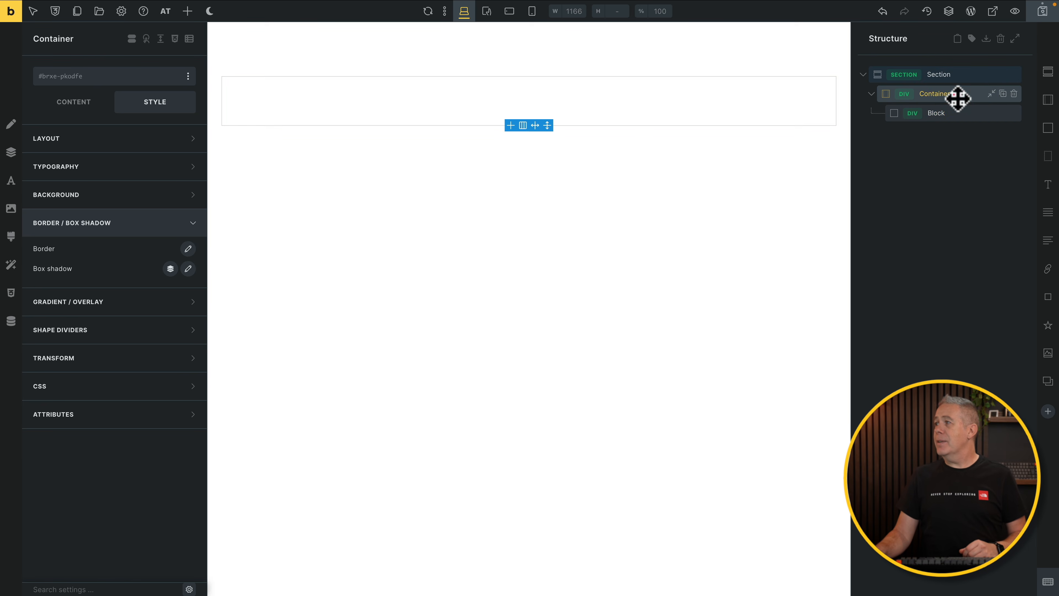
{"action": "left_click", "coordinate": [78, 104]}
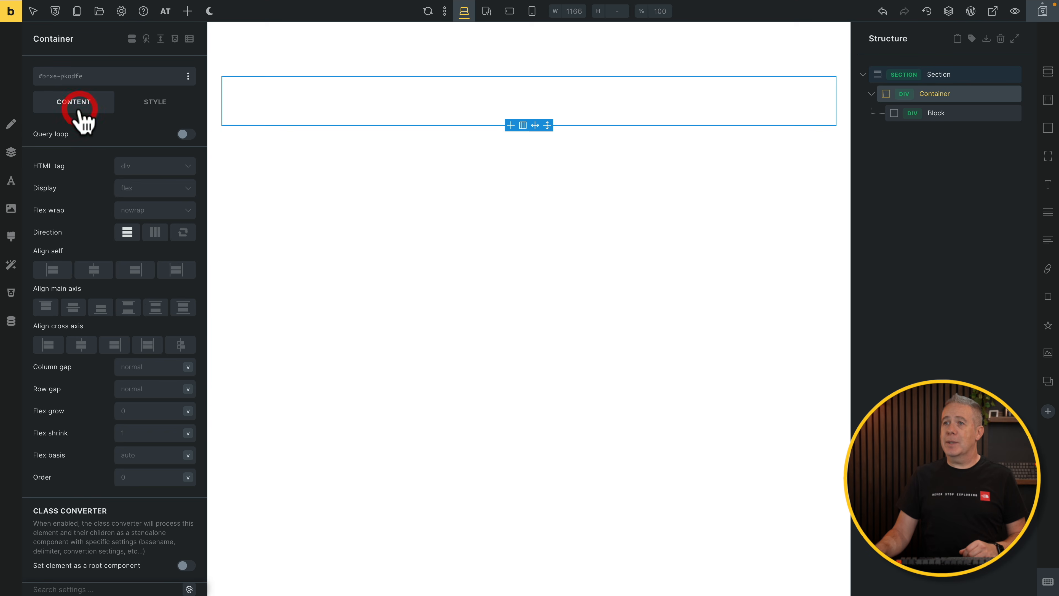
{"action": "left_click", "coordinate": [151, 167]}
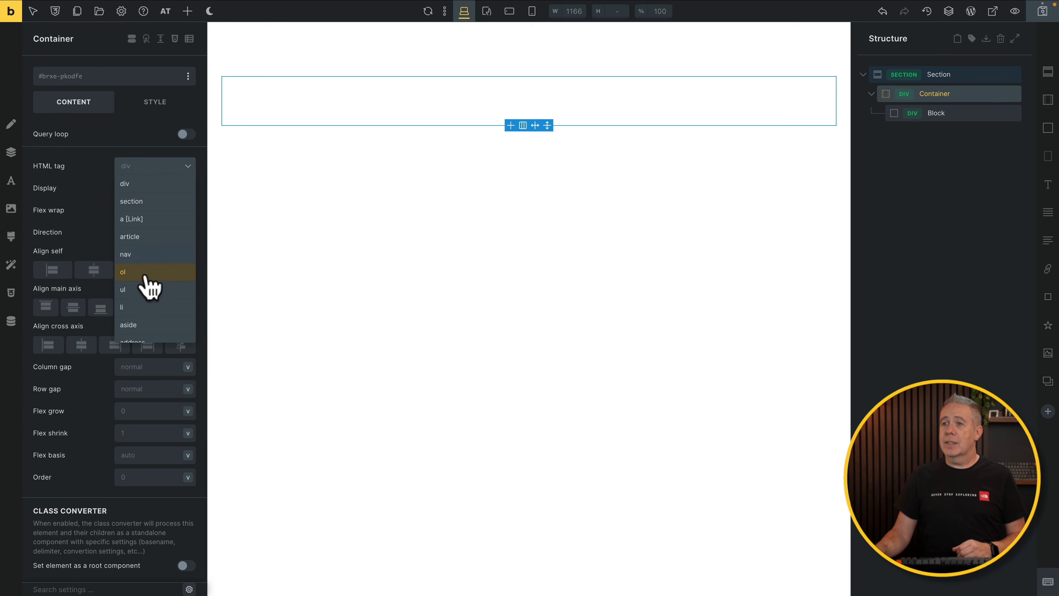
{"action": "left_click", "coordinate": [141, 289]}
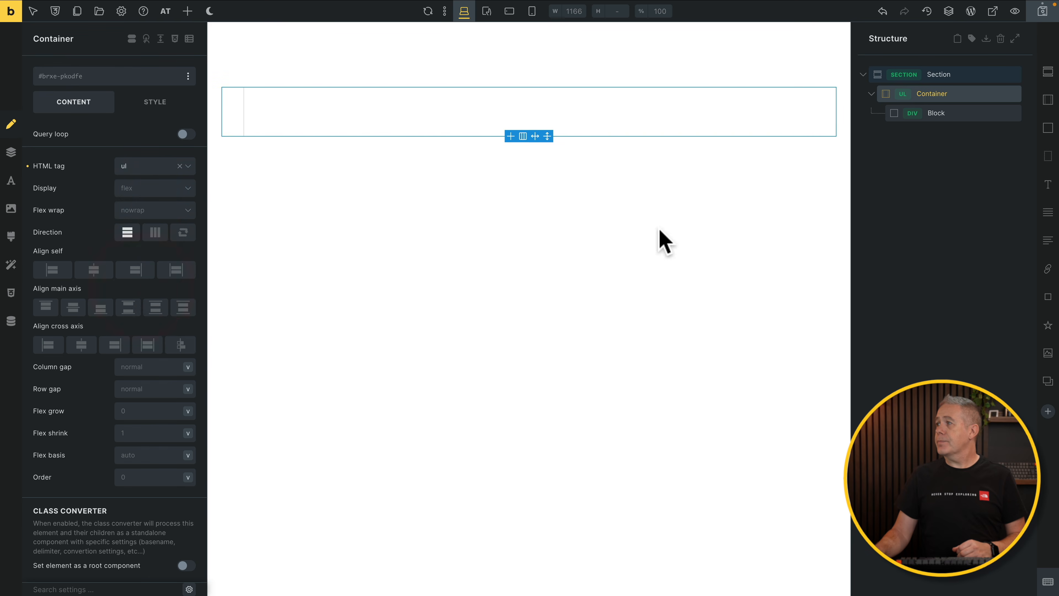
Step: Change the HTML tag of the block inside the container to li
{"action": "left_click", "coordinate": [960, 112]}
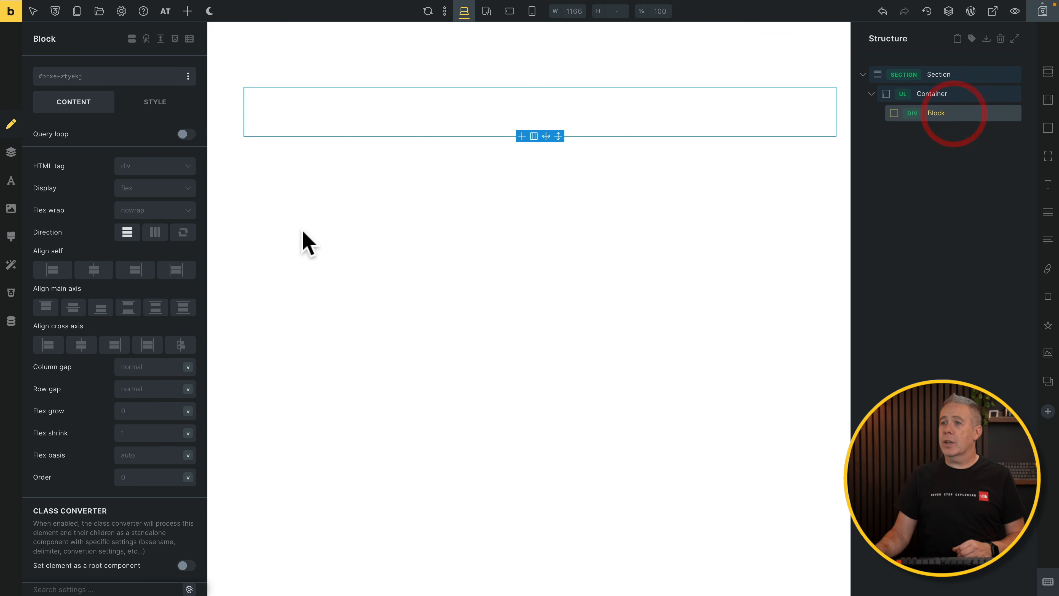
{"action": "left_click", "coordinate": [144, 166]}
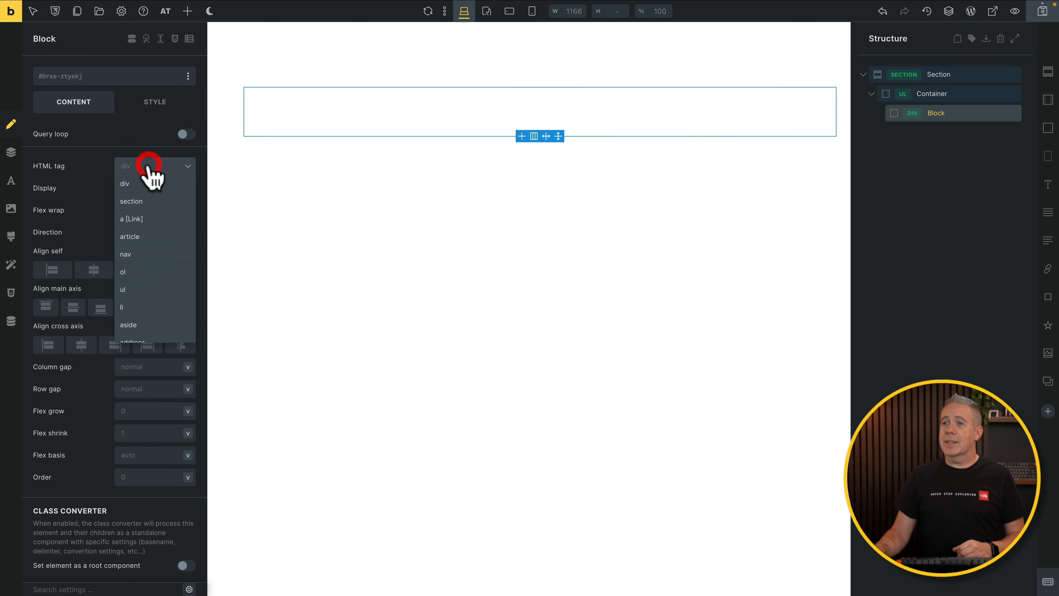
{"action": "left_click", "coordinate": [134, 307]}
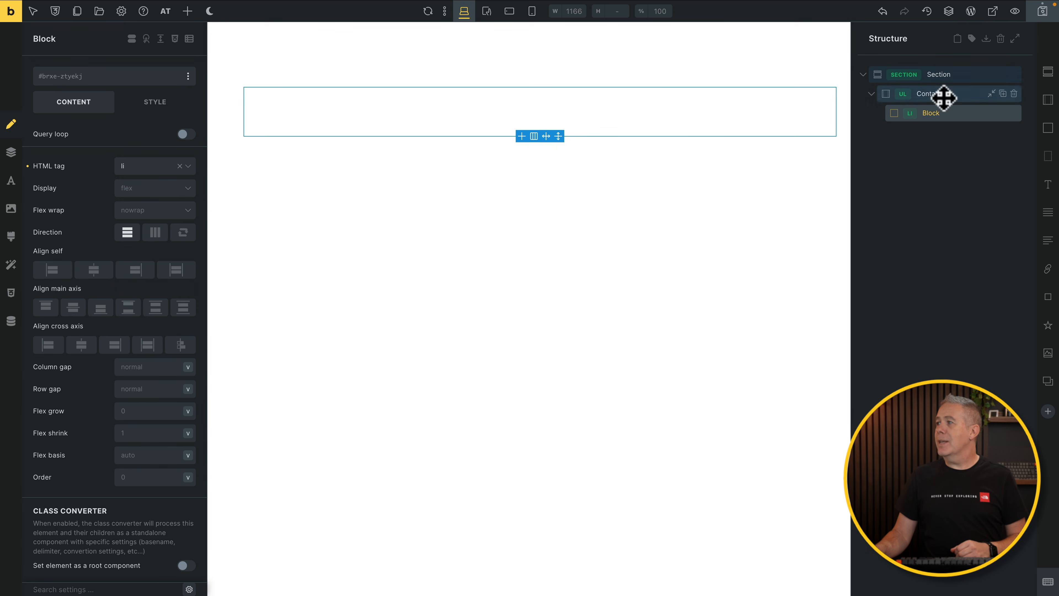
Step: Rename the list item block in the structure to "Block (Card)"
{"action": "double_click", "coordinate": [948, 114]}
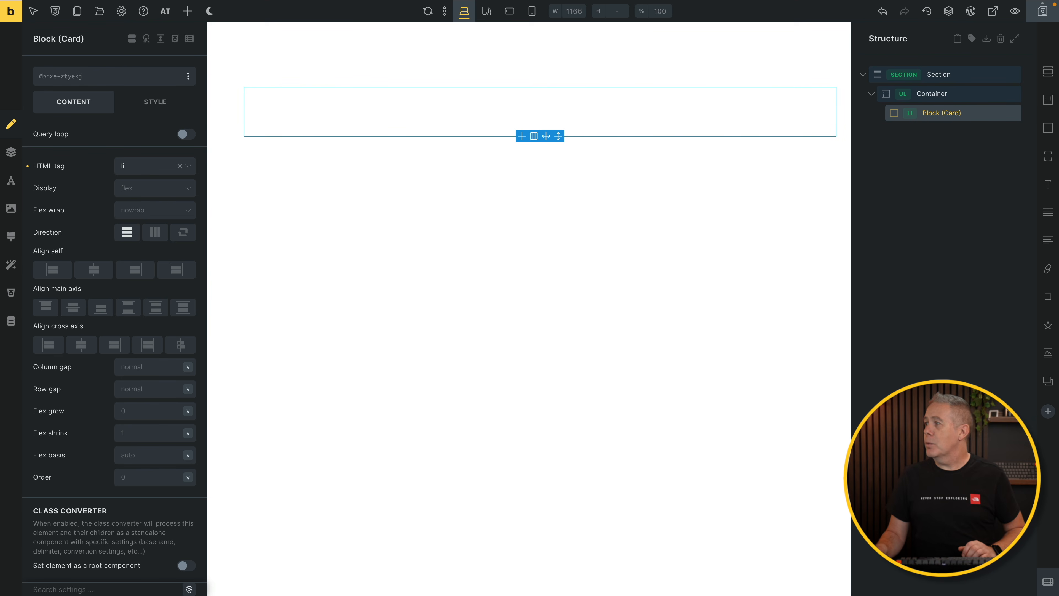
{"action": "type", "text": "(Card)"}
{"action": "left_click", "coordinate": [923, 156]}
{"action": "left_click", "coordinate": [967, 113]}
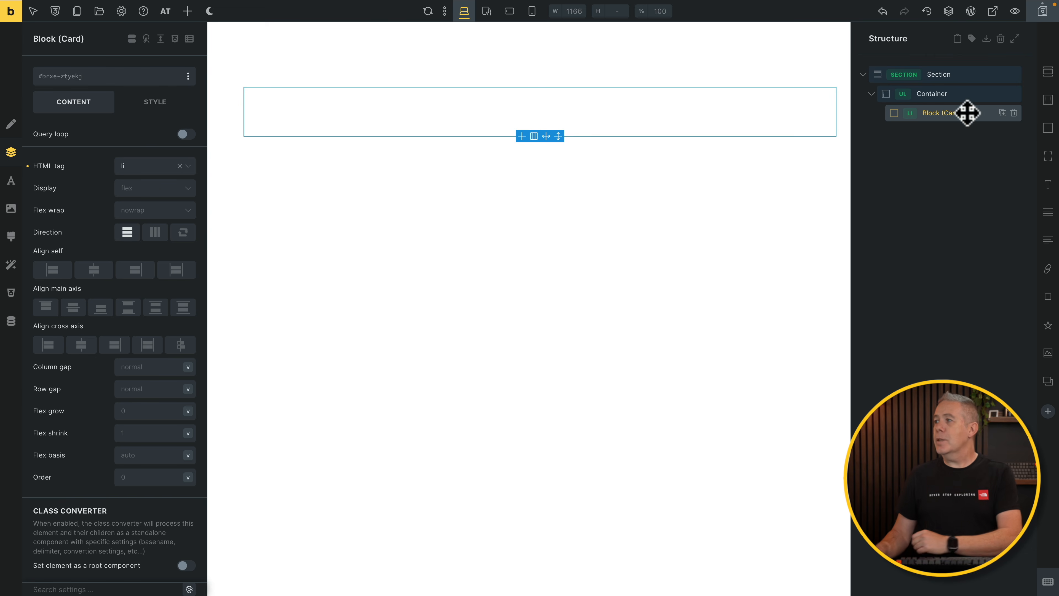
Step: Set the ul container's left padding to 0
{"action": "left_click", "coordinate": [955, 95]}
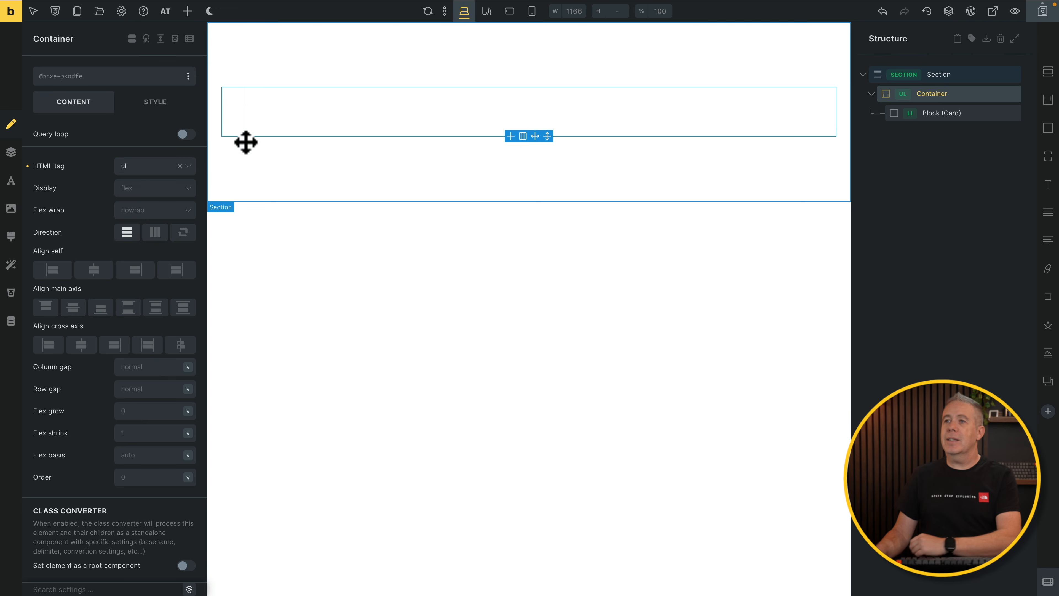
{"action": "left_click", "coordinate": [160, 102]}
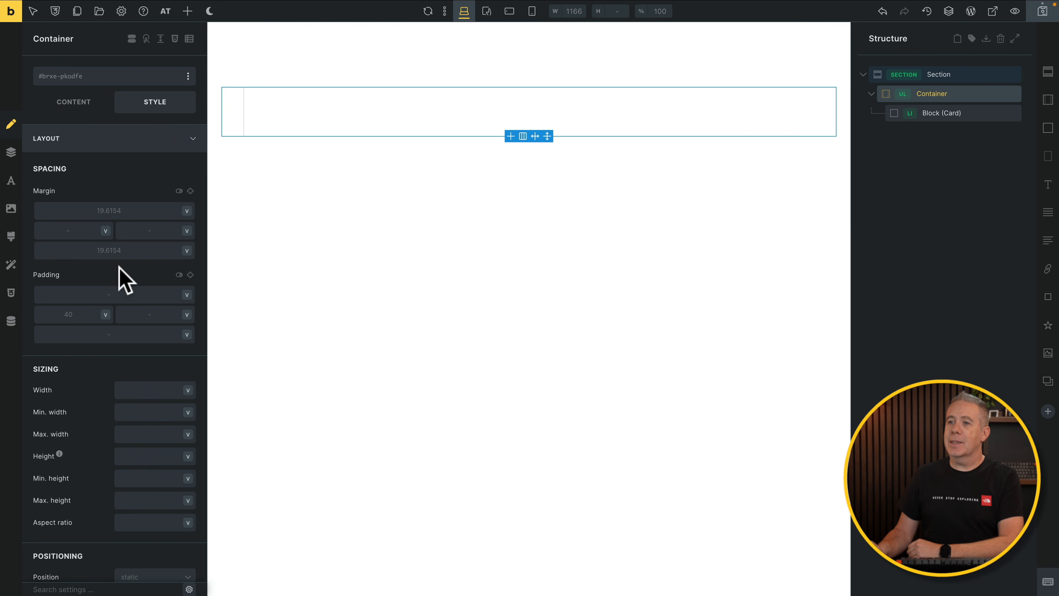
{"action": "left_click", "coordinate": [86, 315]}
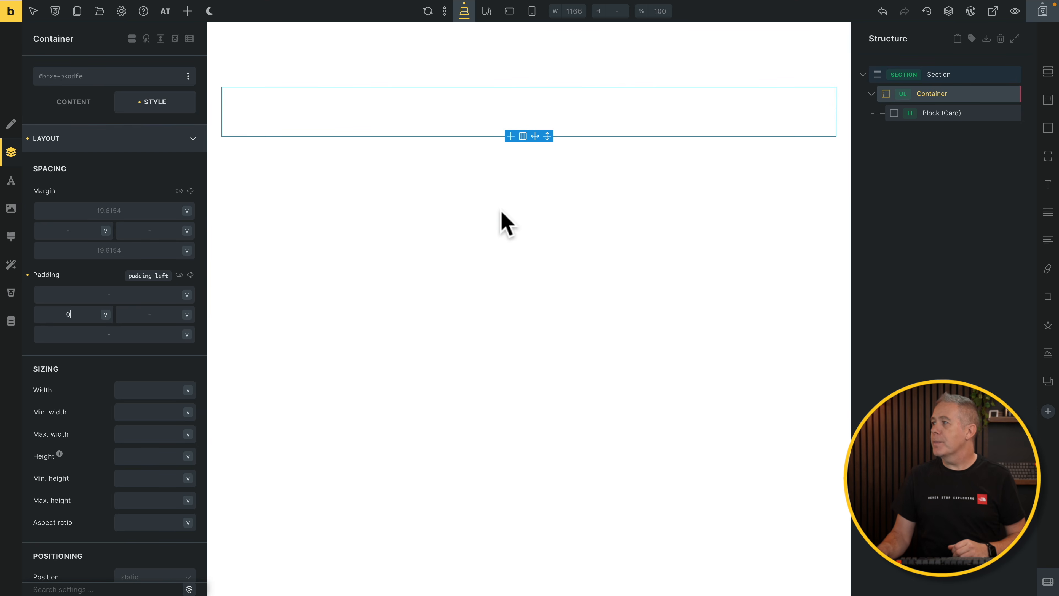
Step: Add two blocks nested inside Block (Card)
{"action": "left_click", "coordinate": [959, 113]}
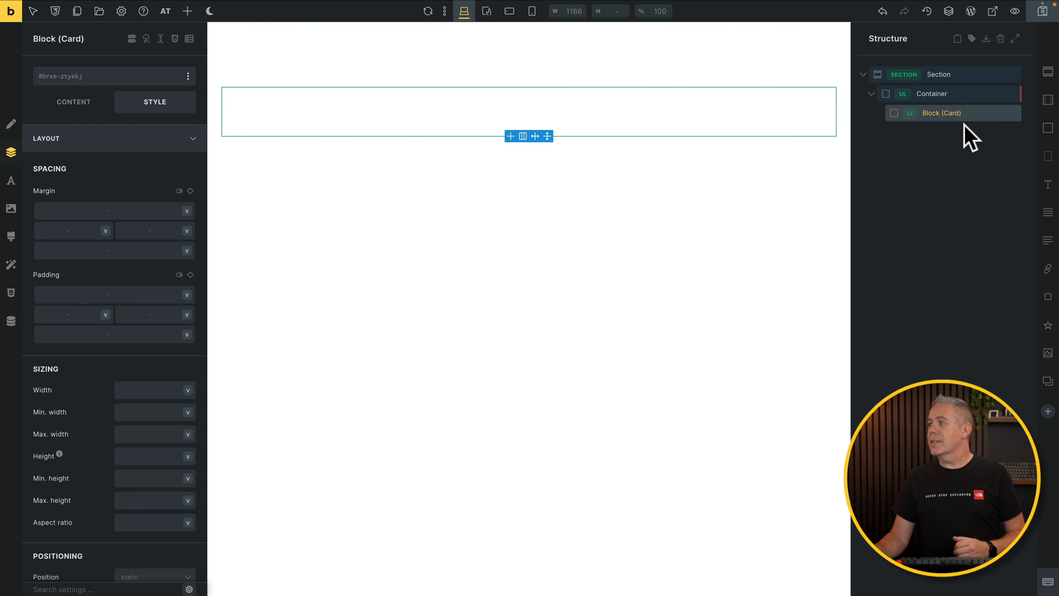
{"action": "left_click", "coordinate": [963, 115]}
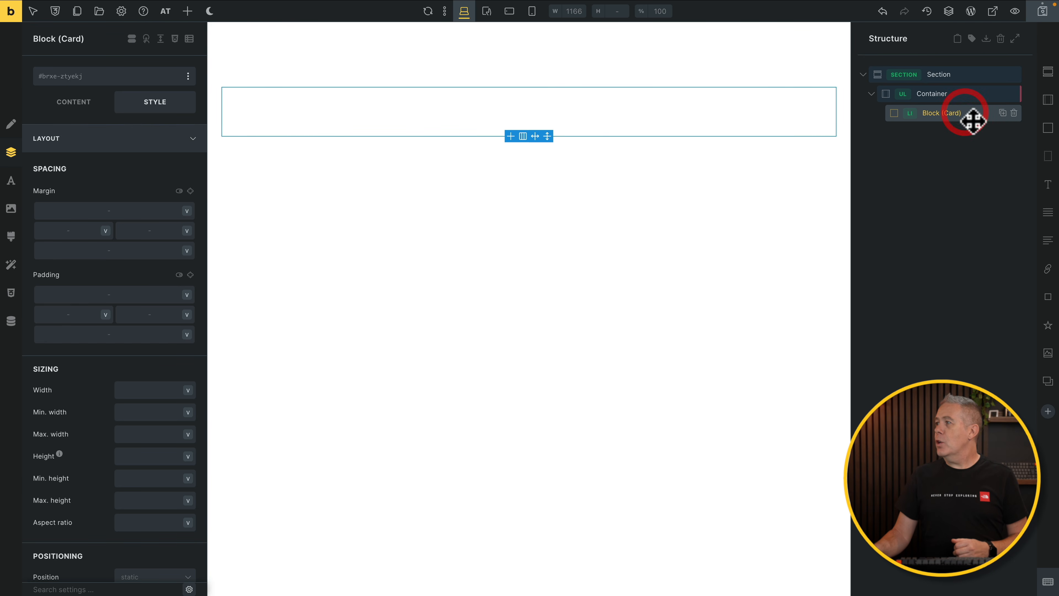
{"action": "left_click", "coordinate": [1048, 128]}
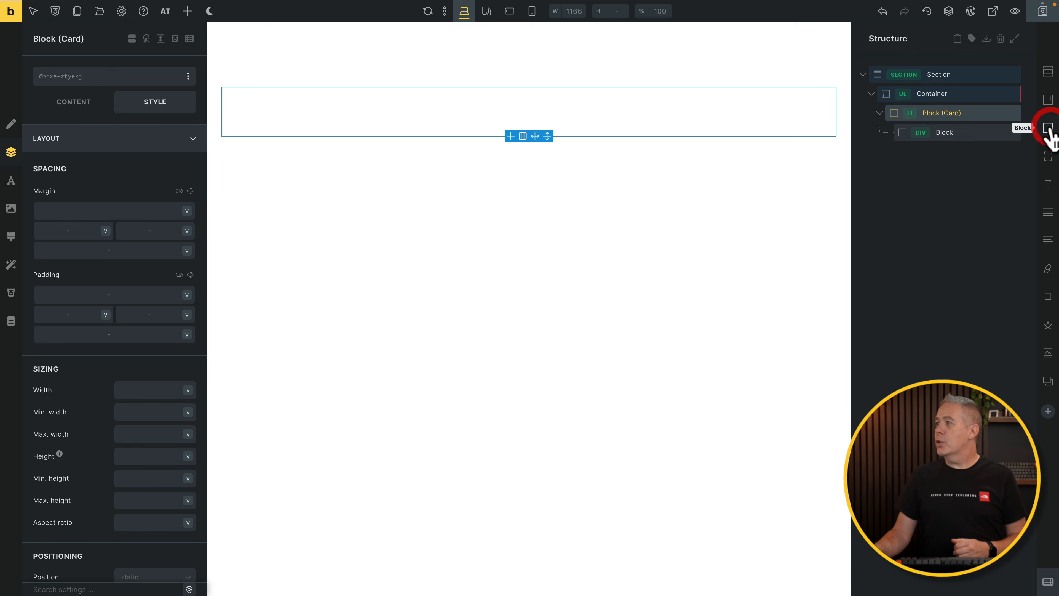
{"action": "left_click", "coordinate": [1049, 128]}
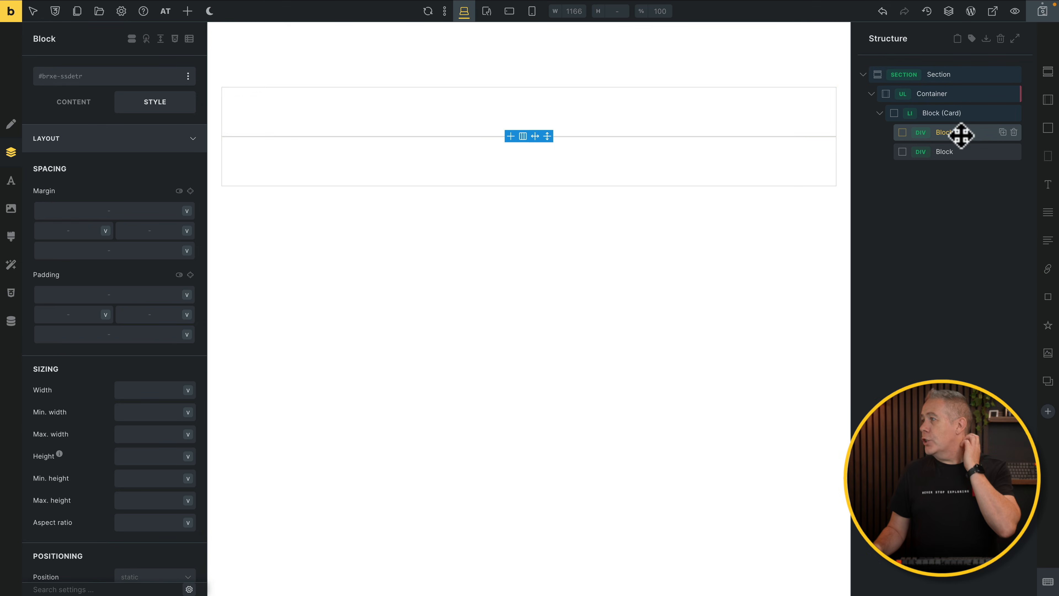
Step: Add an Image, a Heading and a Rich Text element to the first block nested in Block (Card)
{"action": "left_click", "coordinate": [962, 135]}
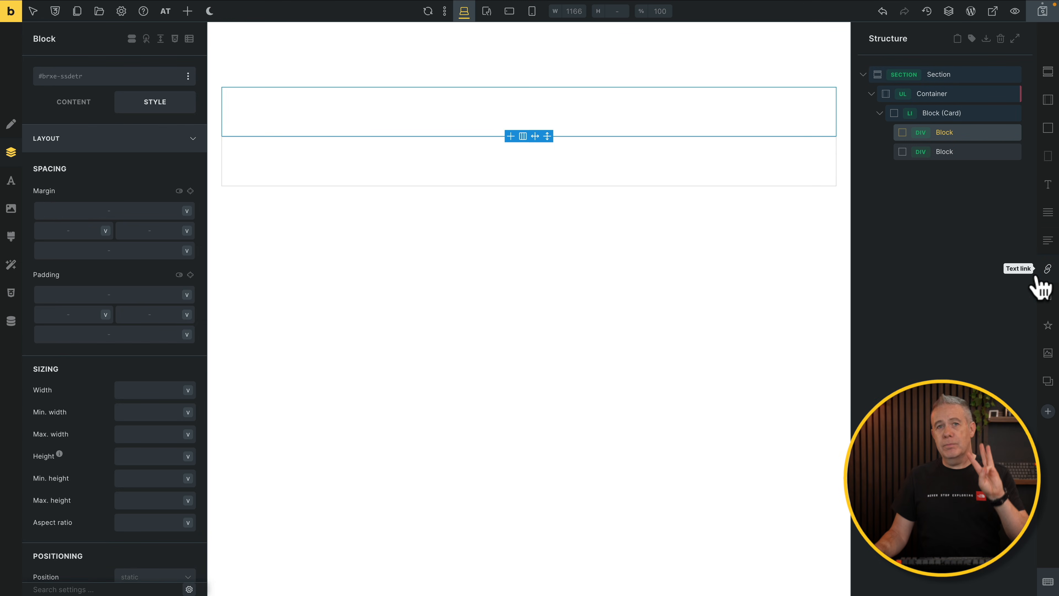
{"action": "left_click_drag", "start_coordinate": [1055, 240], "coordinate": [959, 132]}
{"action": "left_click", "coordinate": [188, 10]}
{"action": "left_click", "coordinate": [56, 386]}
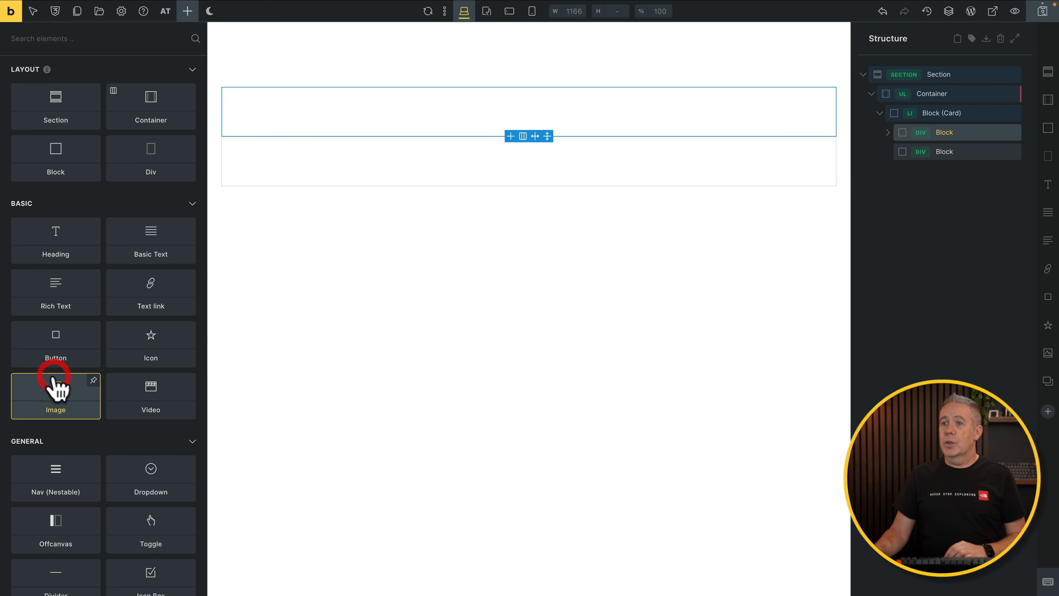
{"action": "left_click", "coordinate": [61, 253]}
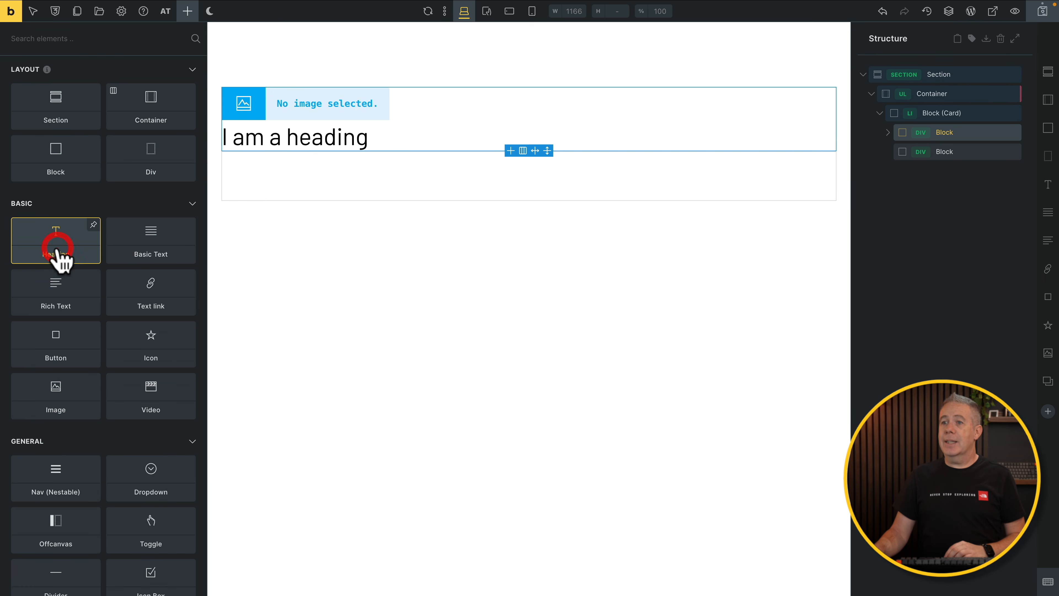
{"action": "left_click", "coordinate": [58, 284]}
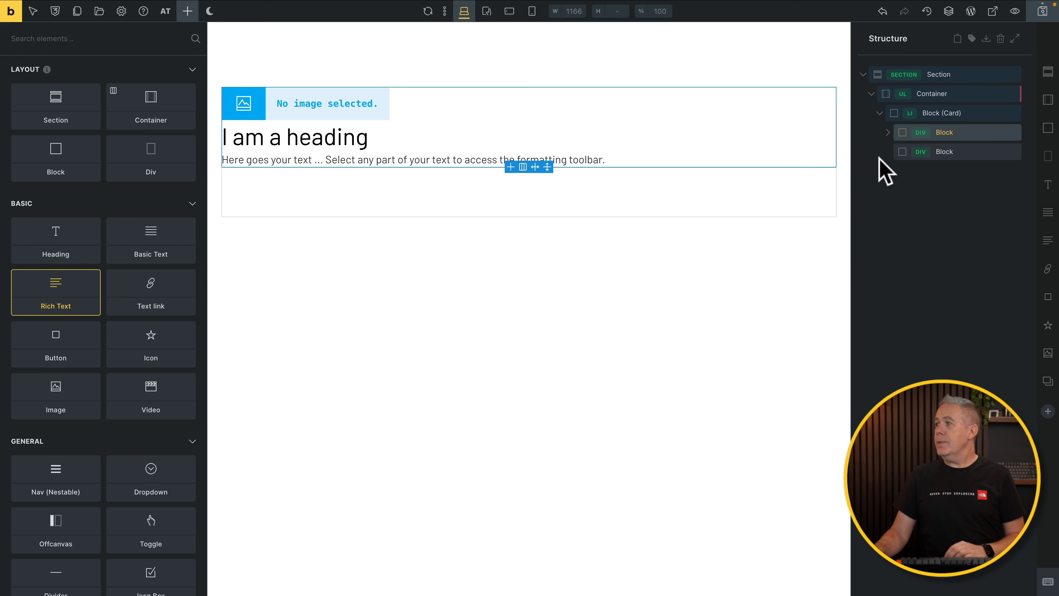
Step: Expand the first nested block in the structure and move its Image below the Heading
{"action": "left_click", "coordinate": [888, 132]}
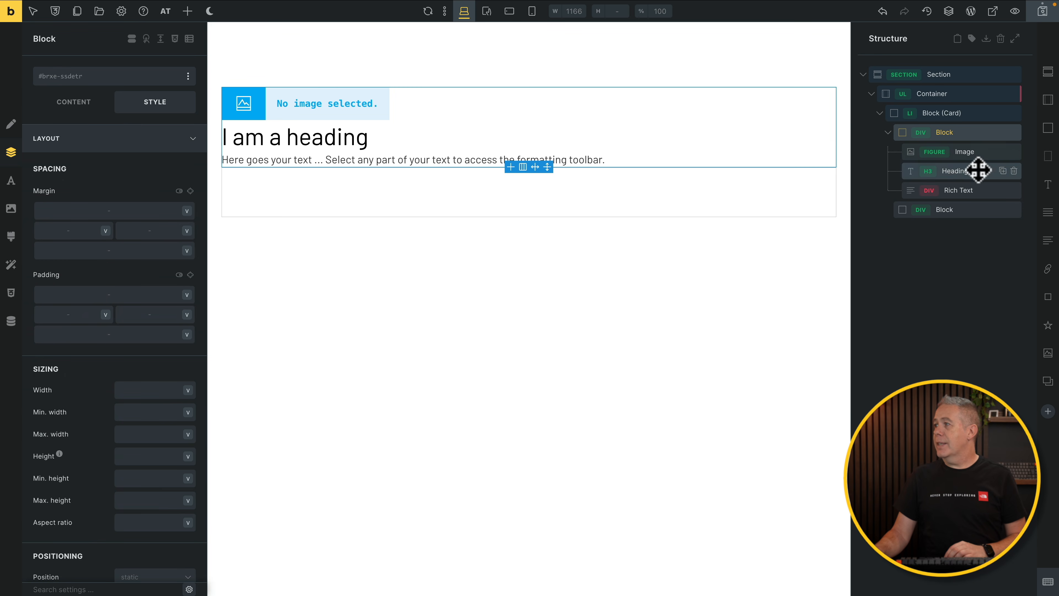
{"action": "mouse_move", "coordinate": [981, 157]}
{"action": "left_mouse_down"}
{"action": "mouse_move", "coordinate": [982, 189]}
{"action": "mouse_move", "coordinate": [977, 175]}
{"action": "left_mouse_up"}
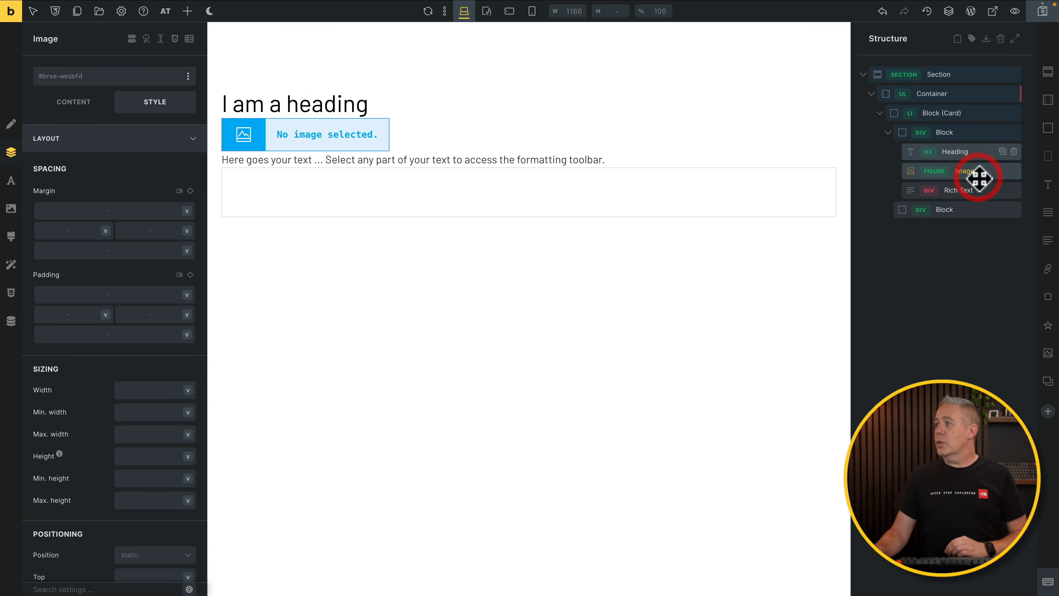
Step: Replace the Heading's text with the Post title (post_title) dynamic data tag
{"action": "left_click", "coordinate": [969, 152]}
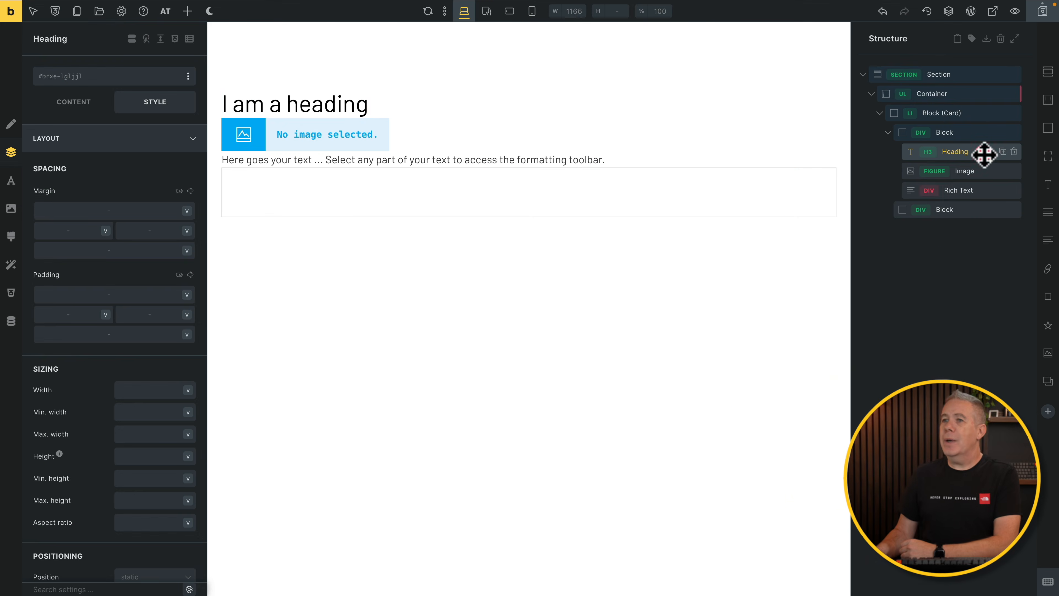
{"action": "left_click", "coordinate": [984, 154]}
{"action": "left_click", "coordinate": [82, 105]}
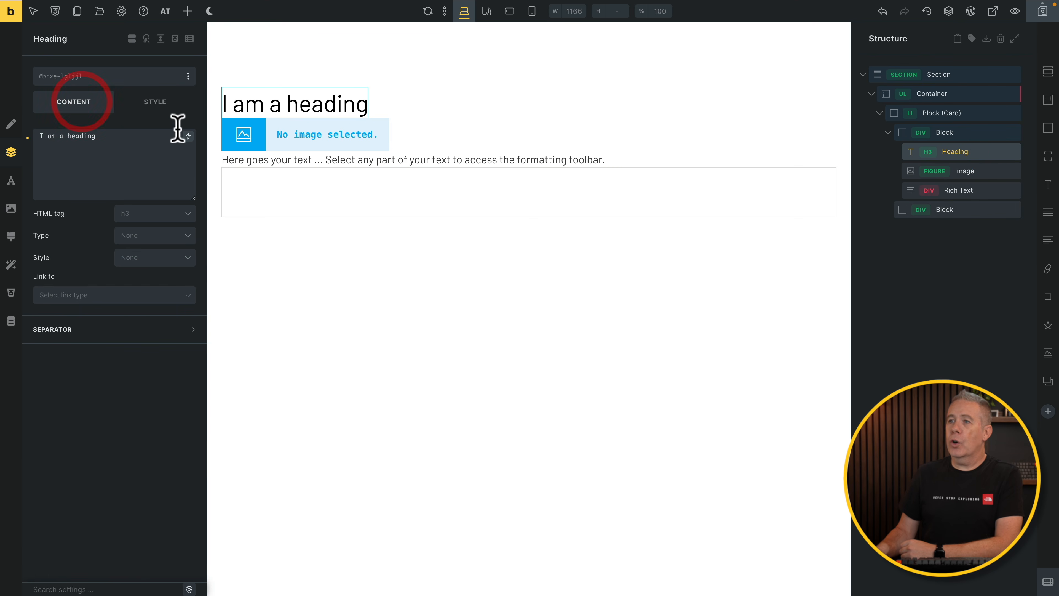
{"action": "left_click", "coordinate": [119, 134]}
{"action": "double_click", "coordinate": [119, 187]}
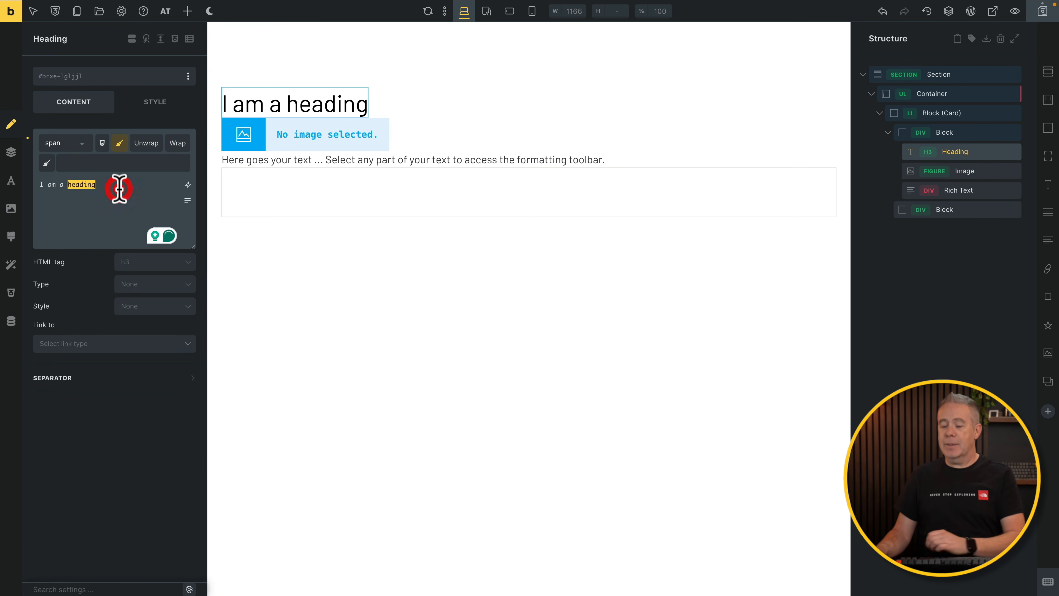
{"action": "key", "text": "BackSpace"}
{"action": "key", "text": "BackSpace"}
{"action": "key", "text": "BackSpace"}
{"action": "key", "text": "BackSpace"}
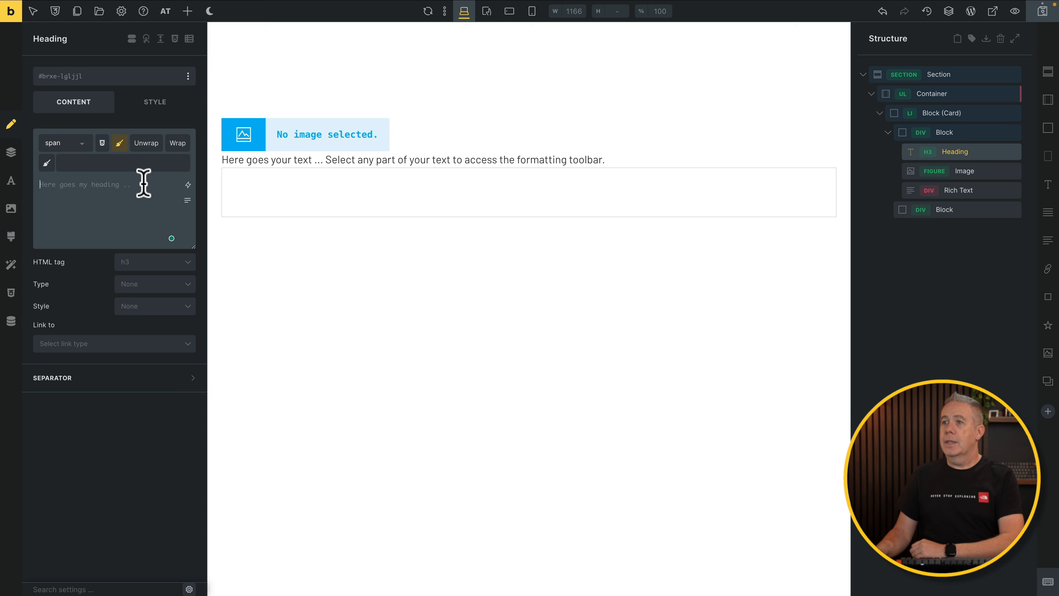
{"action": "left_click", "coordinate": [188, 185]}
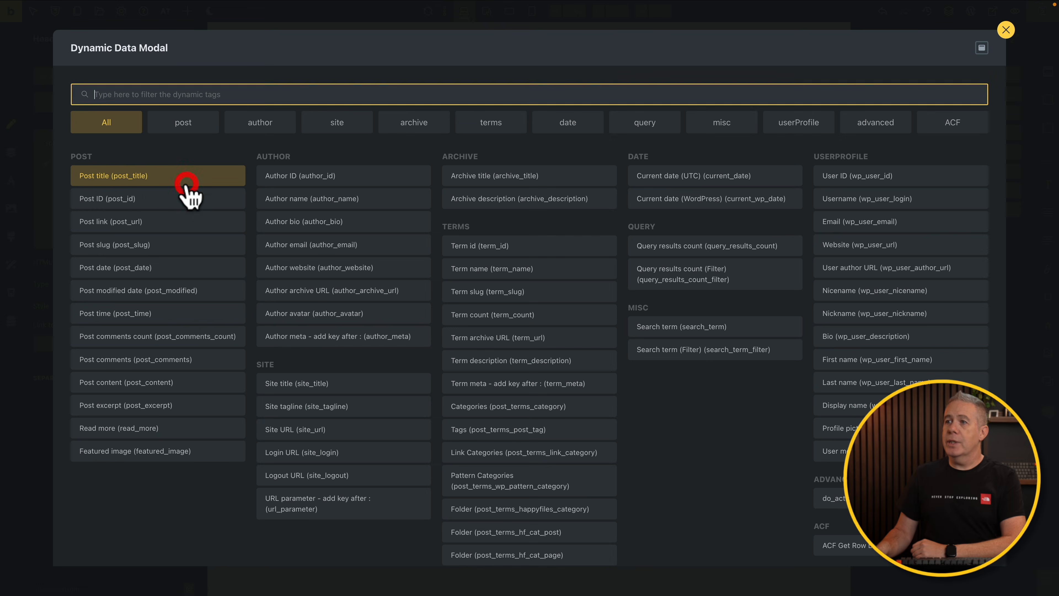
{"action": "left_click", "coordinate": [158, 180]}
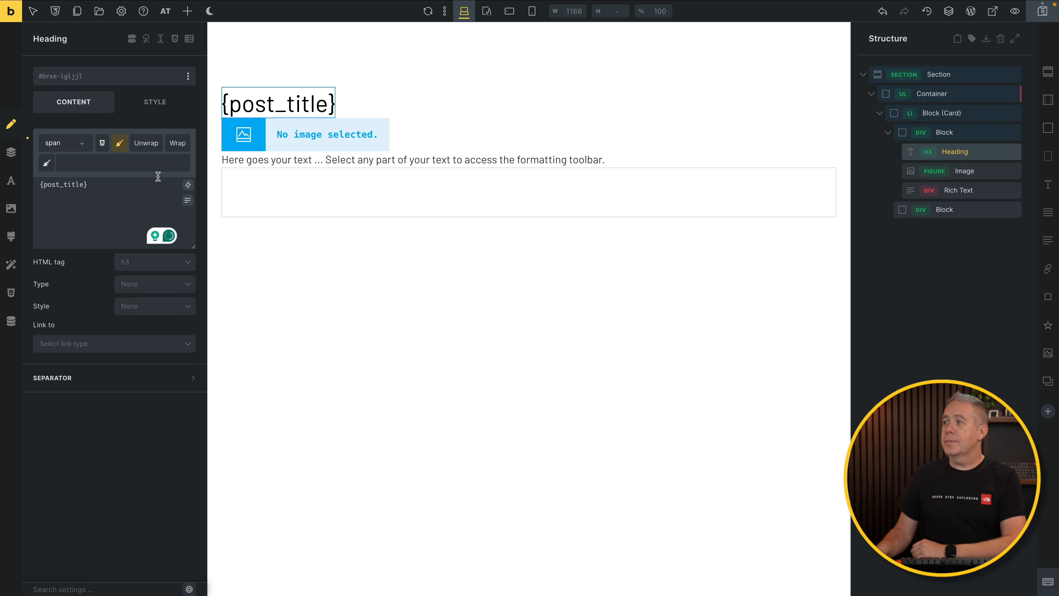
Step: Set the Image element's source to the Featured image (featured_image) dynamic data tag
{"action": "left_click", "coordinate": [976, 170]}
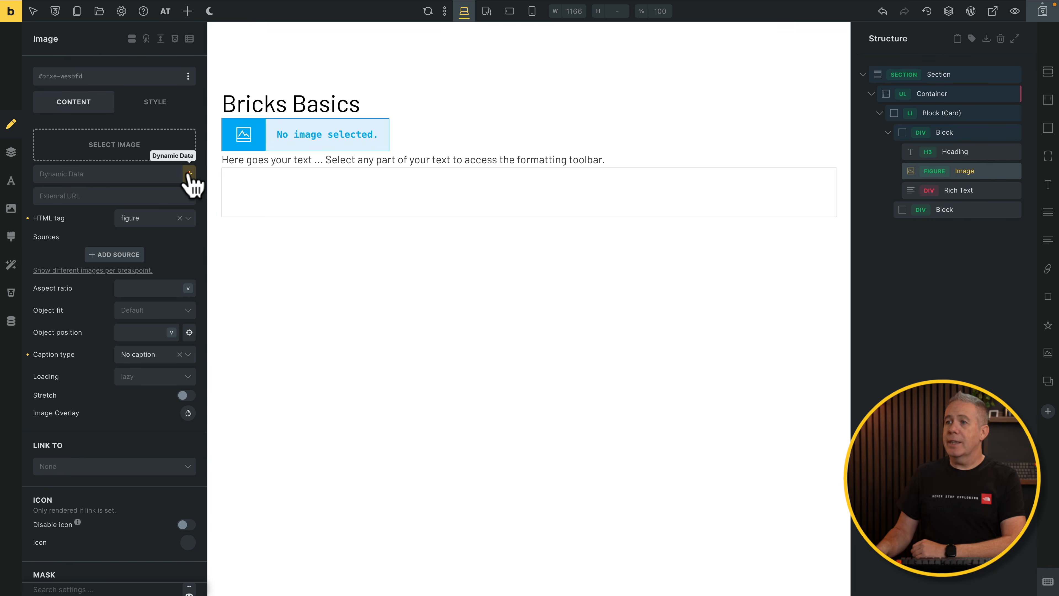
{"action": "left_click", "coordinate": [189, 174]}
{"action": "left_click", "coordinate": [159, 453]}
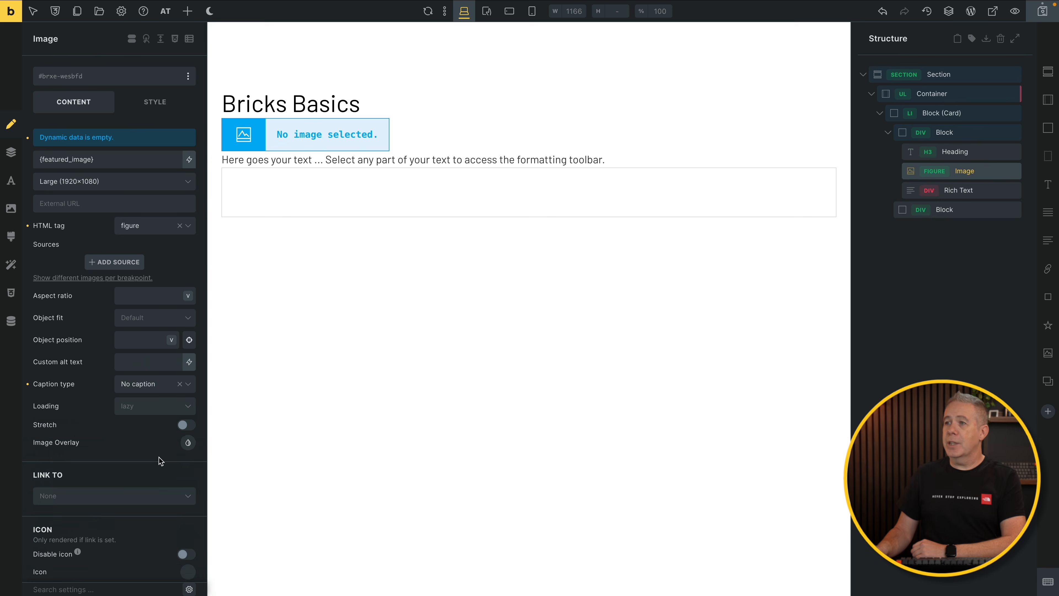
Step: Replace the Rich Text element's placeholder text with the Post excerpt (post_excerpt) dynamic data tag
{"action": "left_click", "coordinate": [959, 192]}
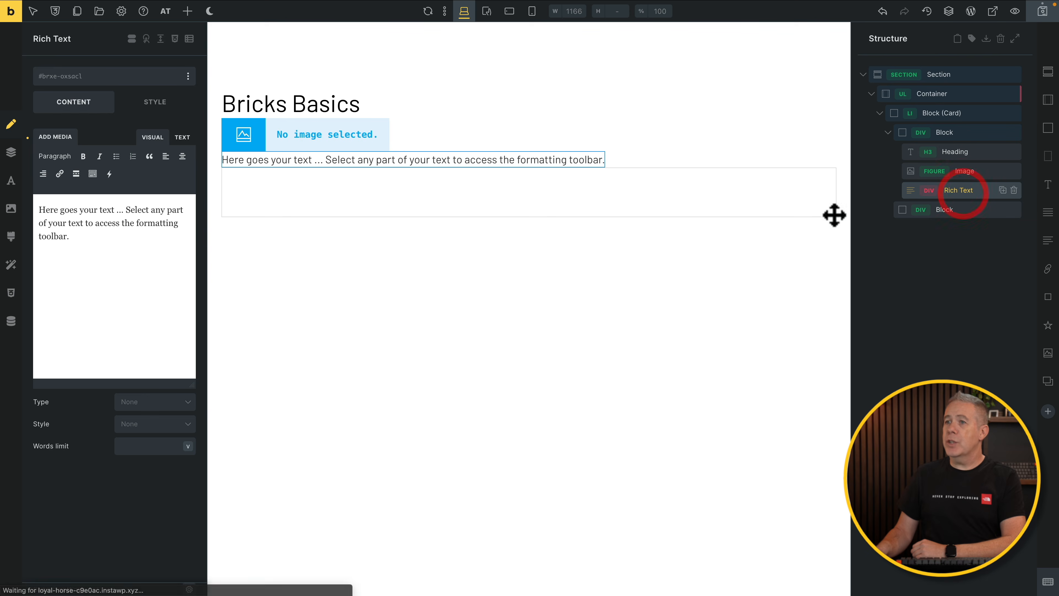
{"action": "left_click", "coordinate": [93, 231]}
{"action": "left_click_drag", "start_coordinate": [114, 208], "coordinate": [28, 193]}
{"action": "key", "text": "BackSpace"}
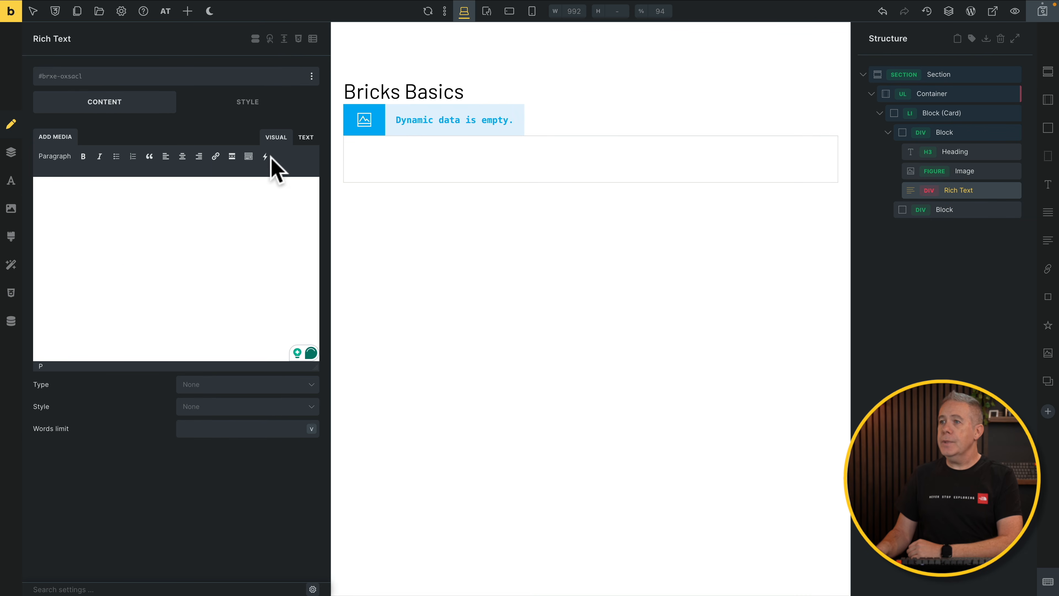
{"action": "left_click", "coordinate": [269, 158]}
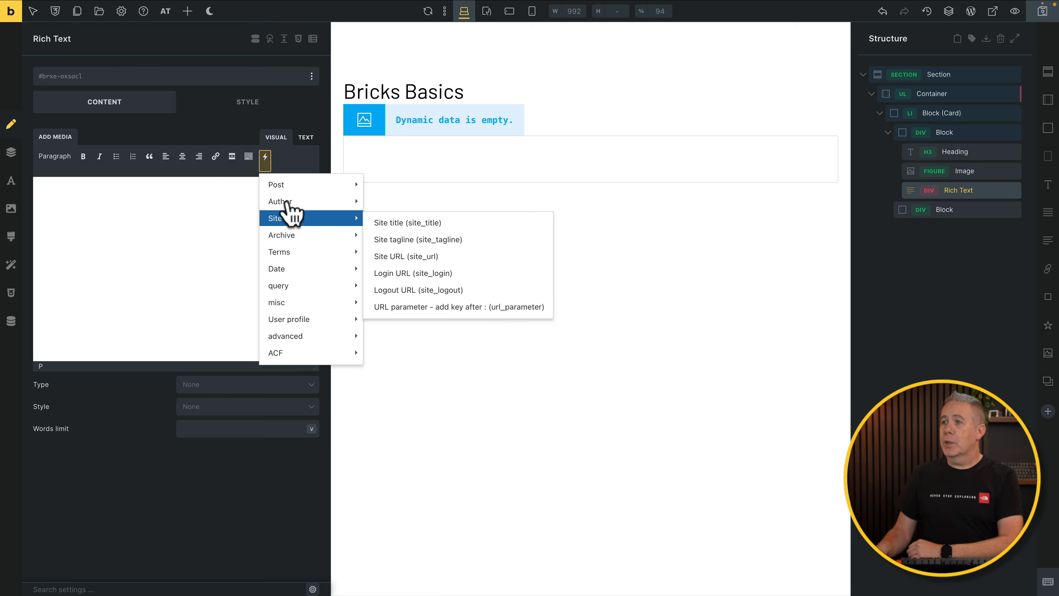
{"action": "mouse_move", "coordinate": [291, 189]}
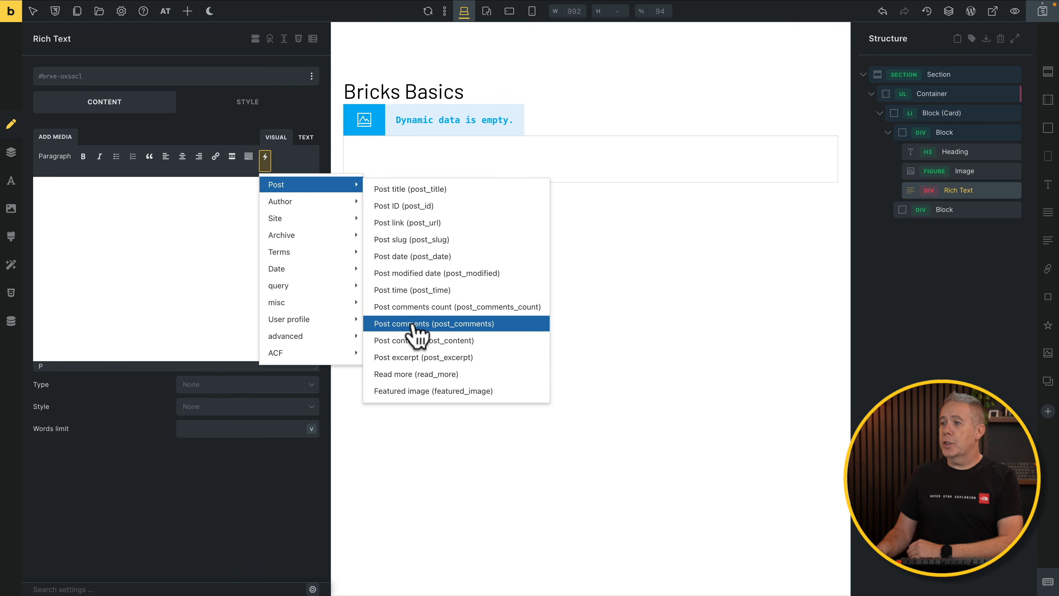
{"action": "left_click", "coordinate": [417, 355]}
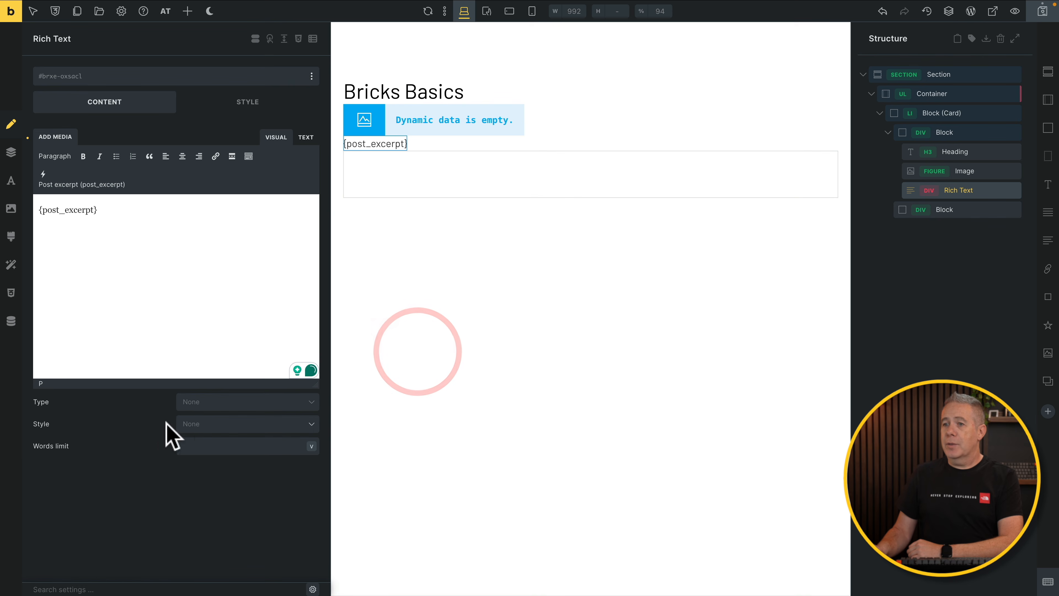
Step: Set the Rich Text element's words limit to 20
{"action": "left_click", "coordinate": [206, 442]}
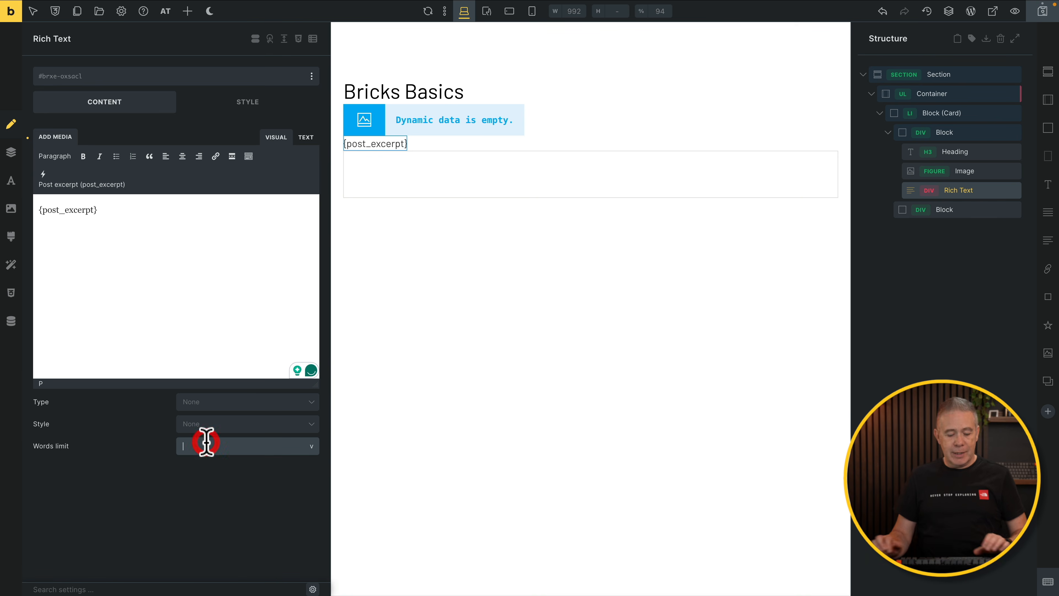
{"action": "type", "text": "20"}
{"action": "left_click", "coordinate": [212, 467]}
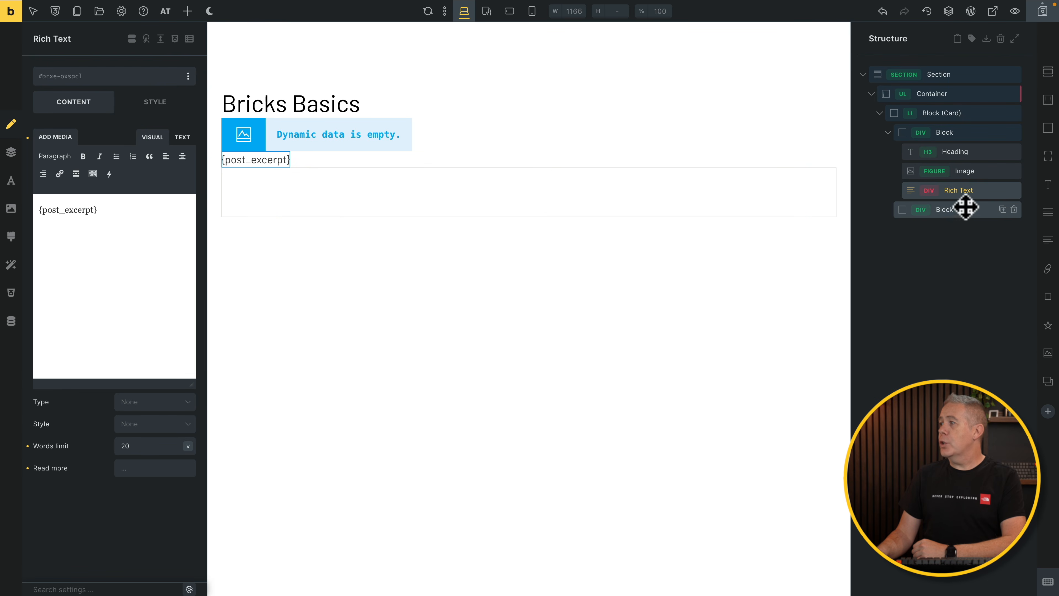
Step: Rename the empty nested block Meta Block and the block holding the heading, image and text Content Block
{"action": "left_click", "coordinate": [966, 209]}
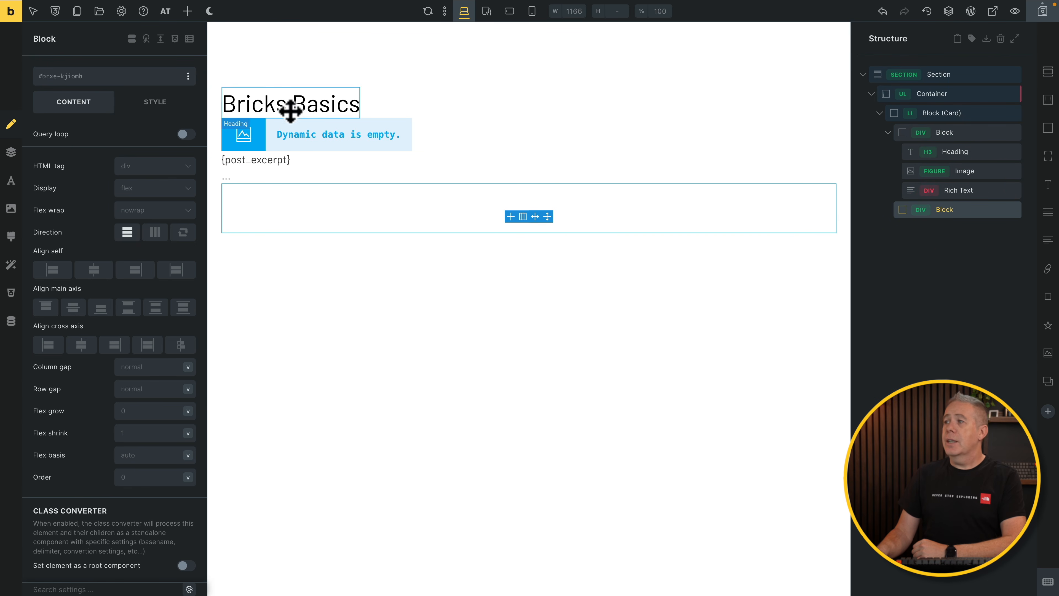
{"action": "double_click", "coordinate": [939, 209]}
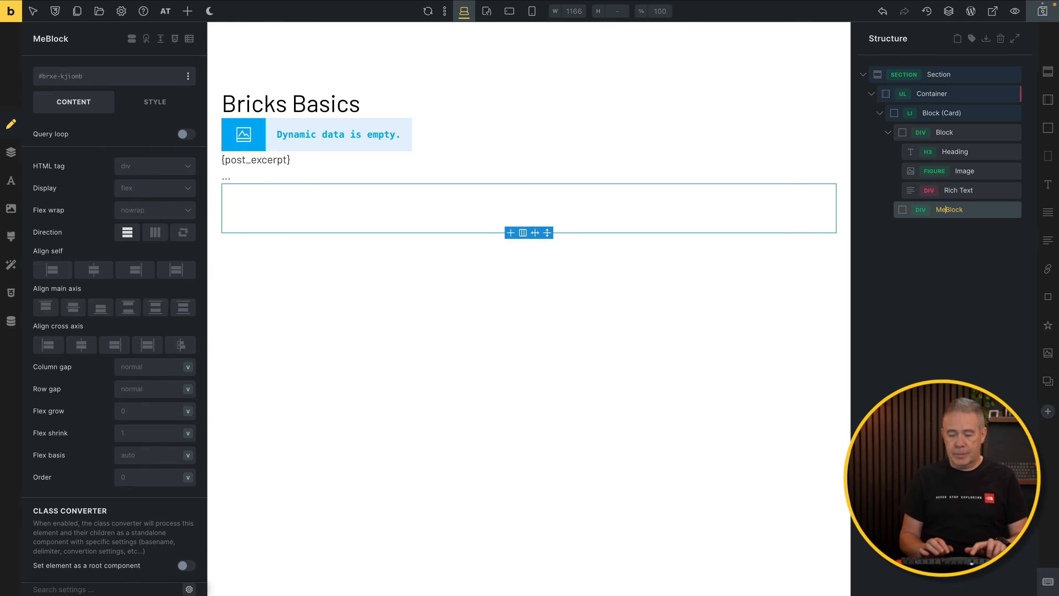
{"action": "left_click", "coordinate": [945, 132]}
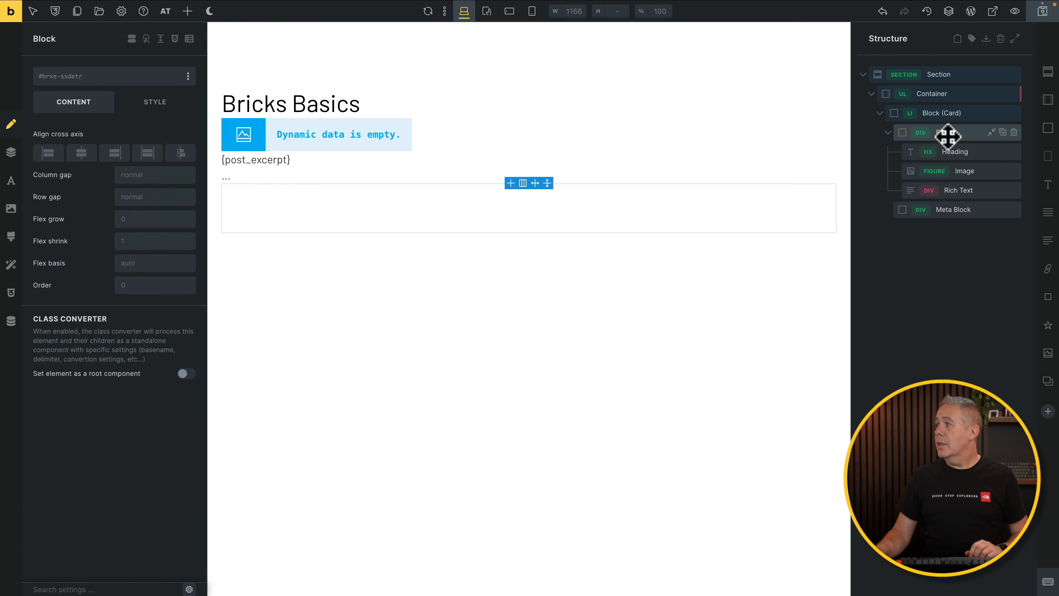
{"action": "left_click", "coordinate": [939, 131]}
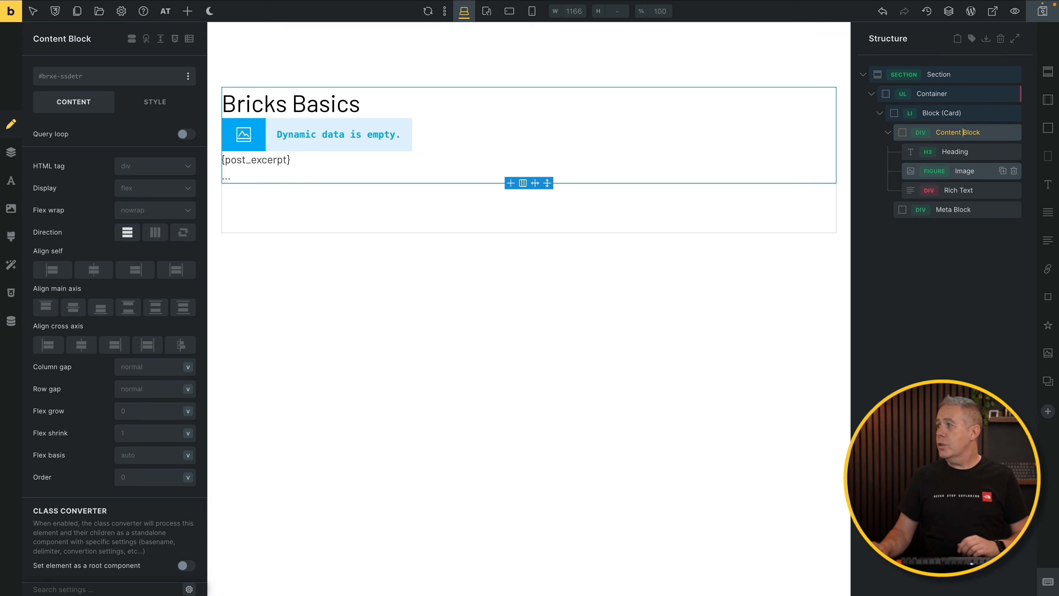
Step: Add a Meta Data element inside Meta Block and expand that block in the structure
{"action": "left_click", "coordinate": [974, 211]}
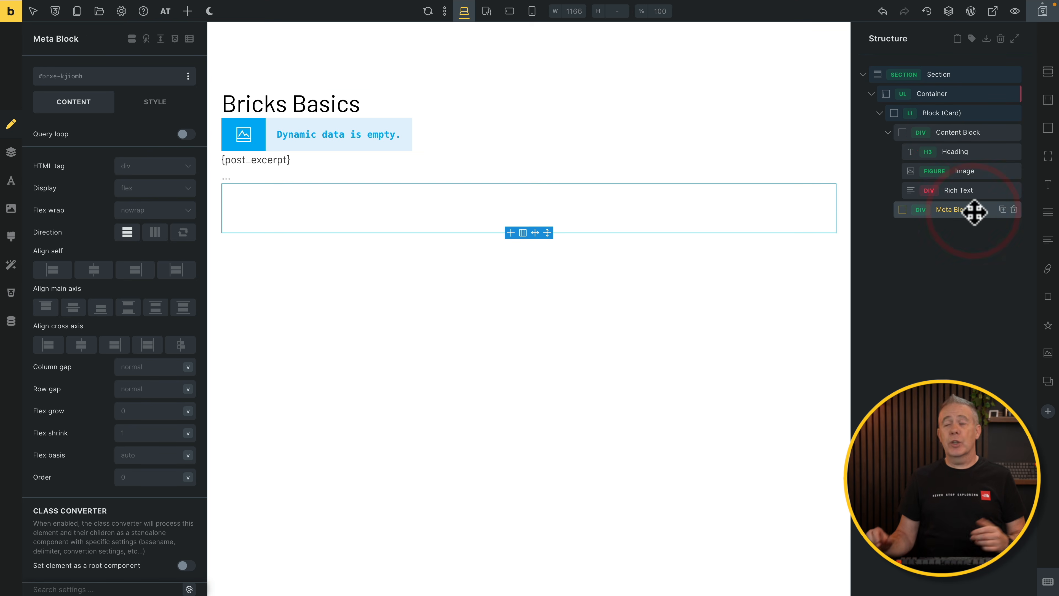
{"action": "left_click_drag", "start_coordinate": [951, 211], "coordinate": [648, 204]}
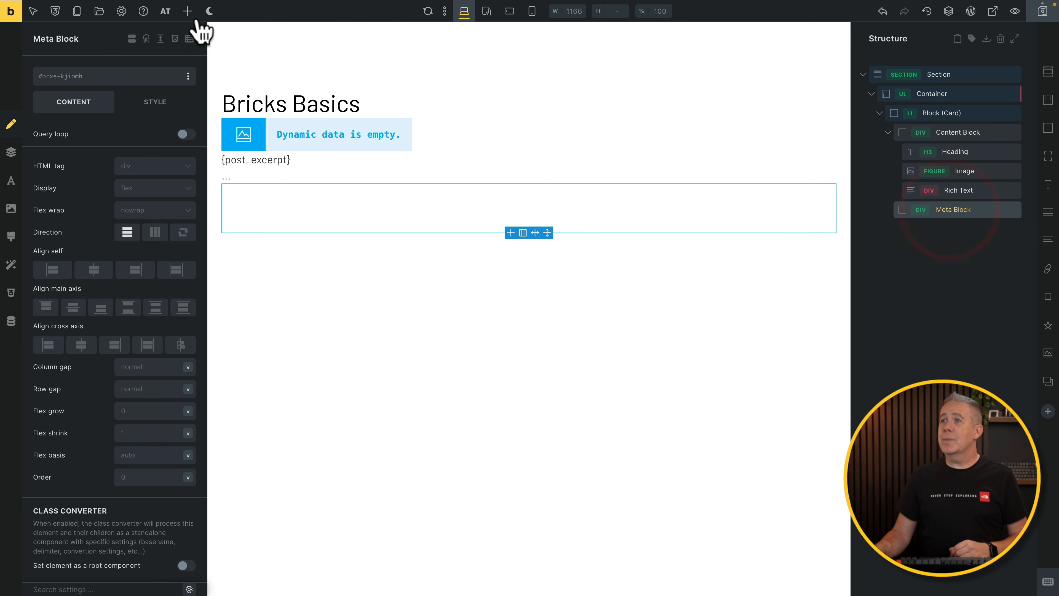
{"action": "left_click", "coordinate": [188, 12]}
{"action": "type", "text": "meta"}
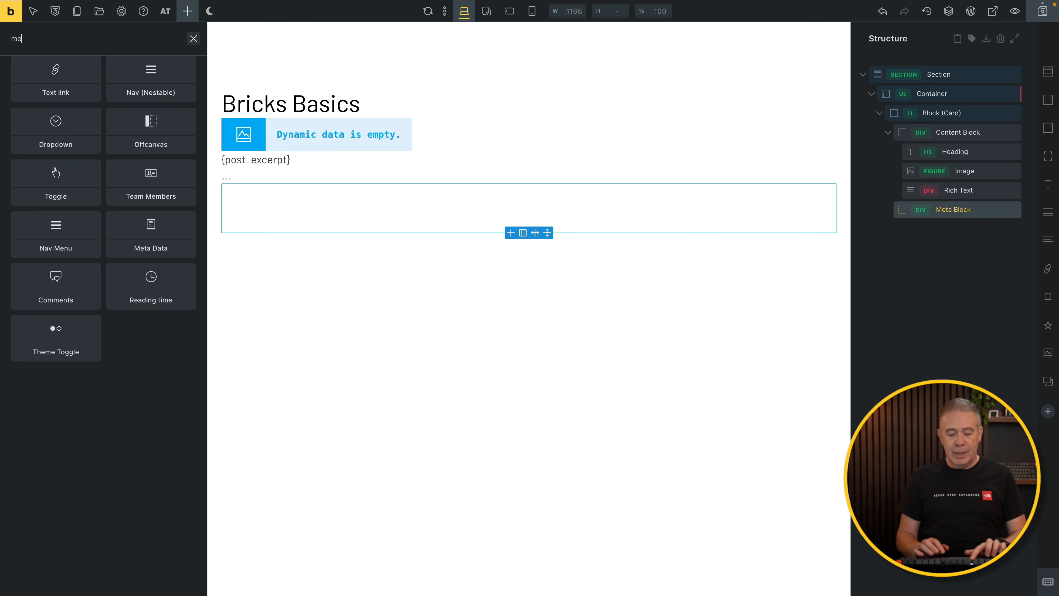
{"action": "left_click_drag", "start_coordinate": [63, 90], "coordinate": [884, 220]}
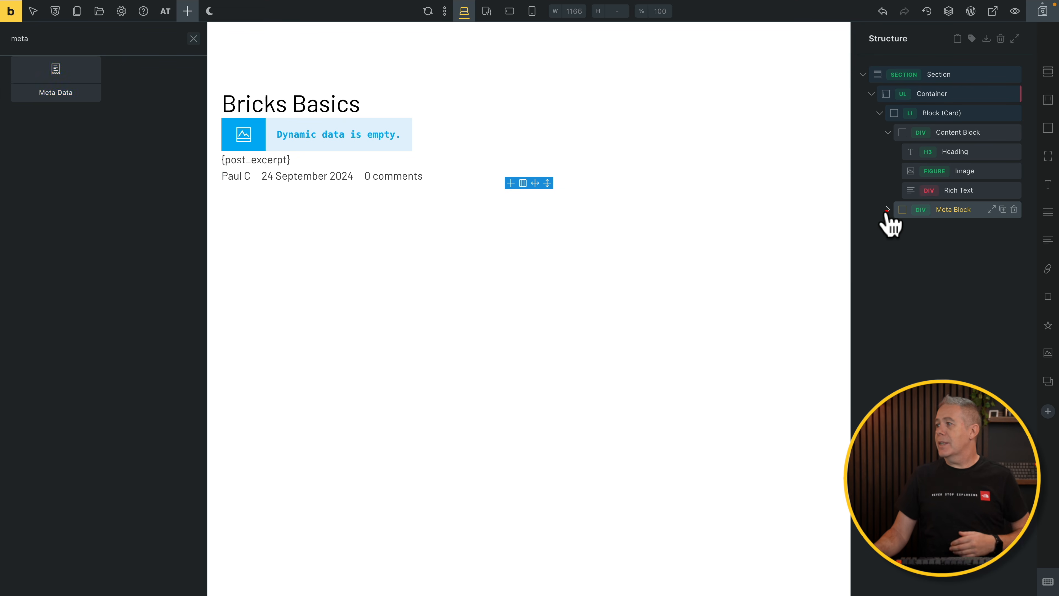
{"action": "left_click", "coordinate": [888, 210]}
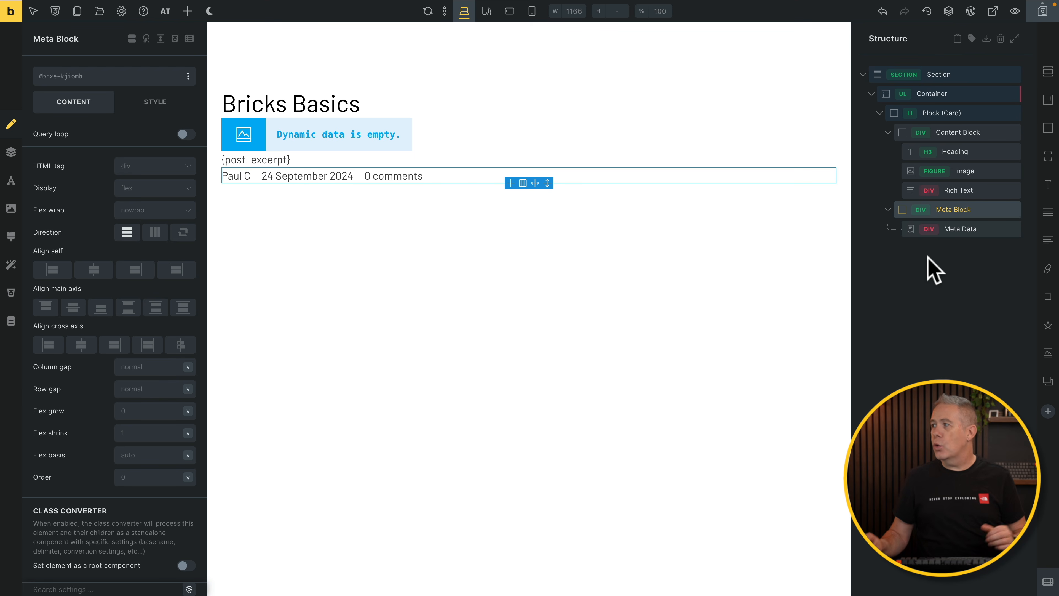
Step: Collapse Block (Card) and enable its query loop with type Posts and post type Posts
{"action": "left_click", "coordinate": [954, 115]}
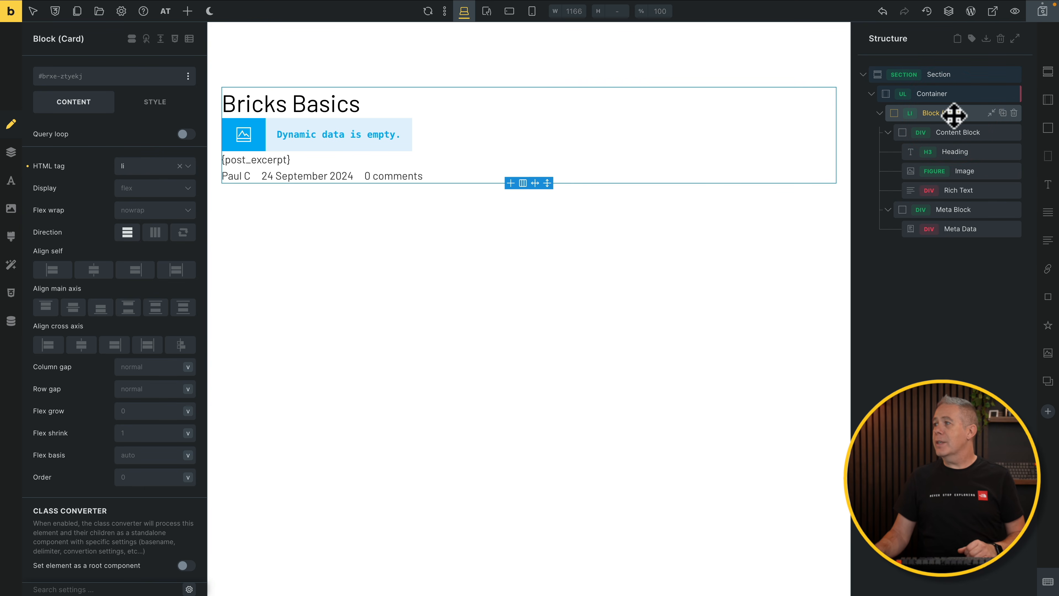
{"action": "left_click", "coordinate": [879, 112]}
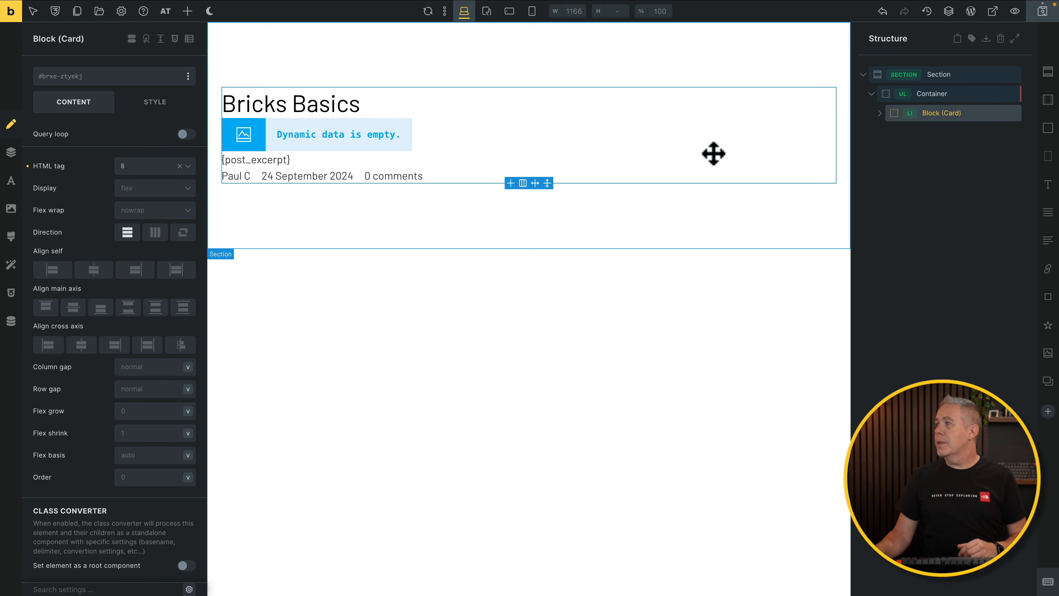
{"action": "left_click", "coordinate": [977, 116]}
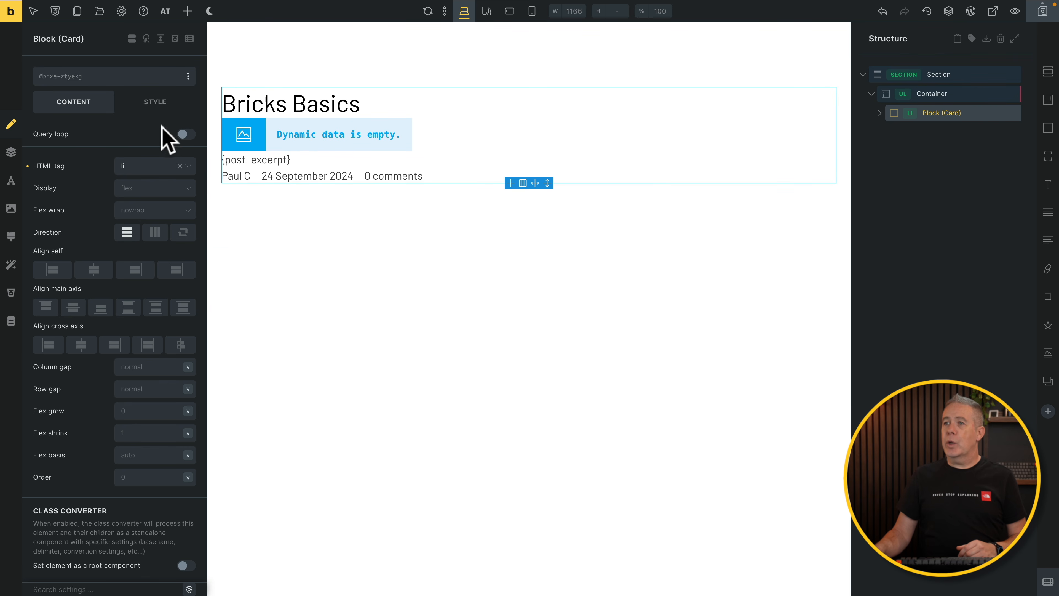
{"action": "left_click", "coordinate": [186, 134]}
{"action": "left_click", "coordinate": [189, 152]}
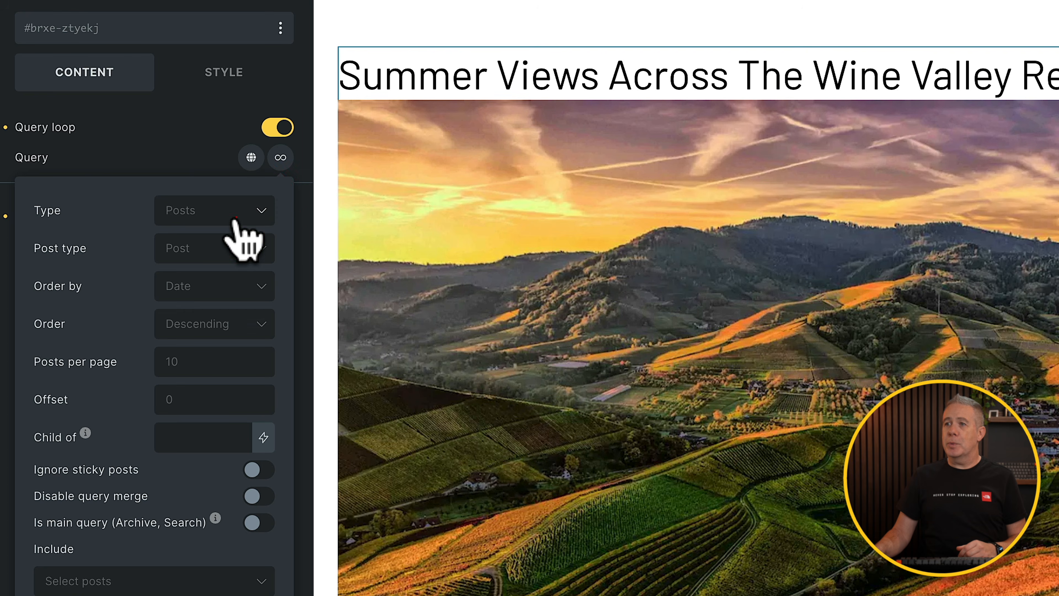
{"action": "left_click", "coordinate": [255, 209]}
{"action": "left_click", "coordinate": [224, 239]}
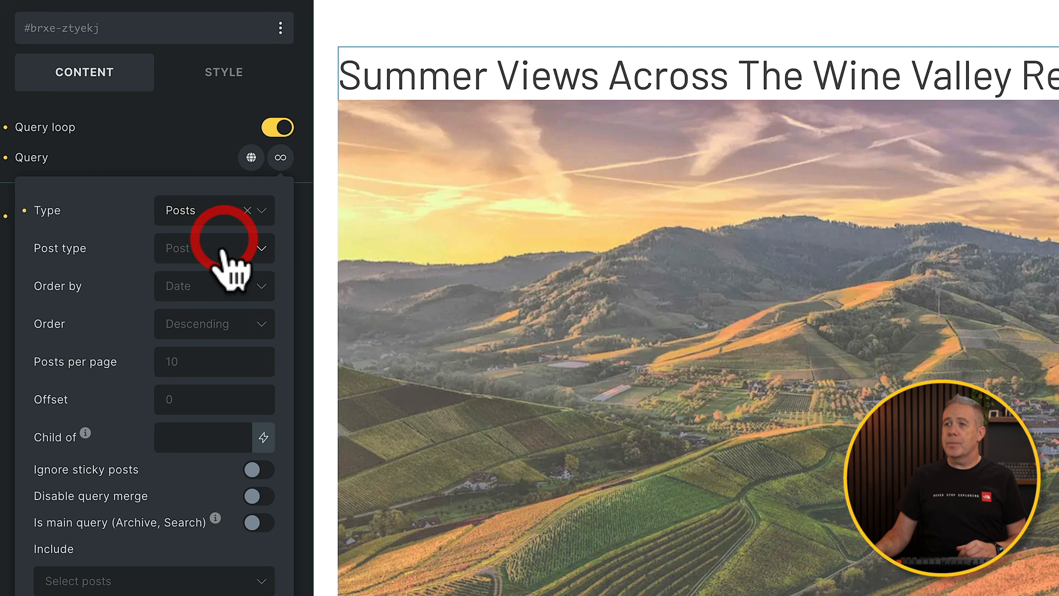
{"action": "left_click", "coordinate": [219, 275]}
Step: Order the card's query loop by Title, Ascending, limit it to 6 posts per page, and review the resulting cards
{"action": "left_click", "coordinate": [212, 282]}
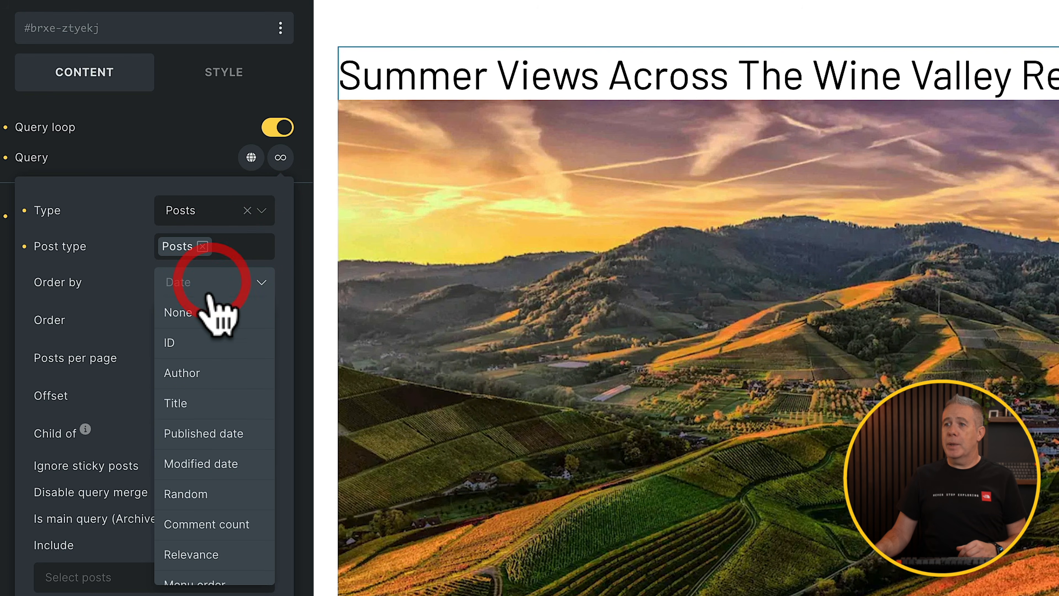
{"action": "left_click", "coordinate": [202, 403]}
{"action": "left_click", "coordinate": [211, 326]}
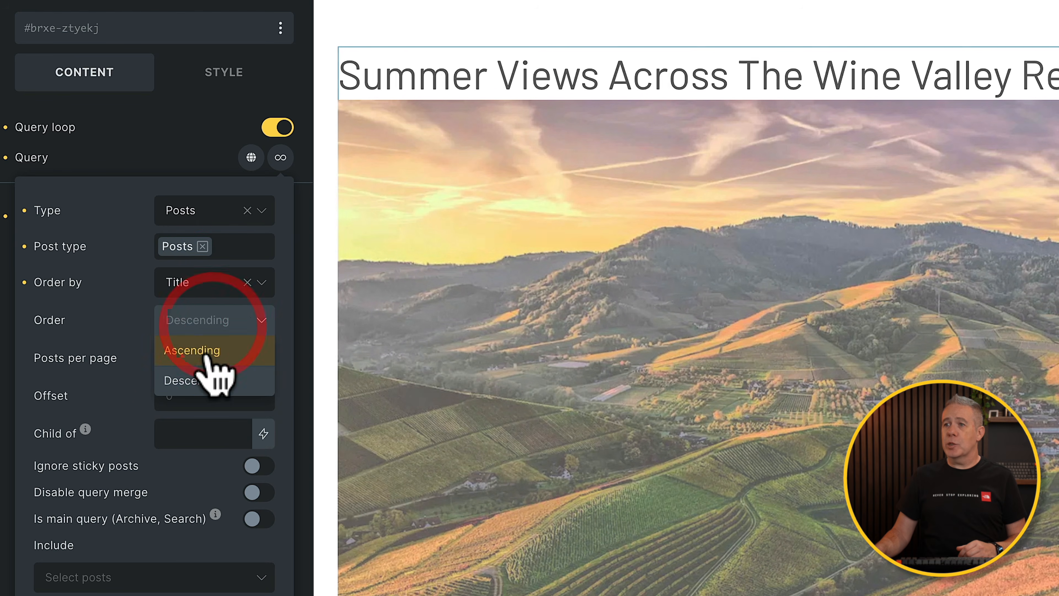
{"action": "left_click", "coordinate": [206, 351]}
{"action": "left_click", "coordinate": [199, 359]}
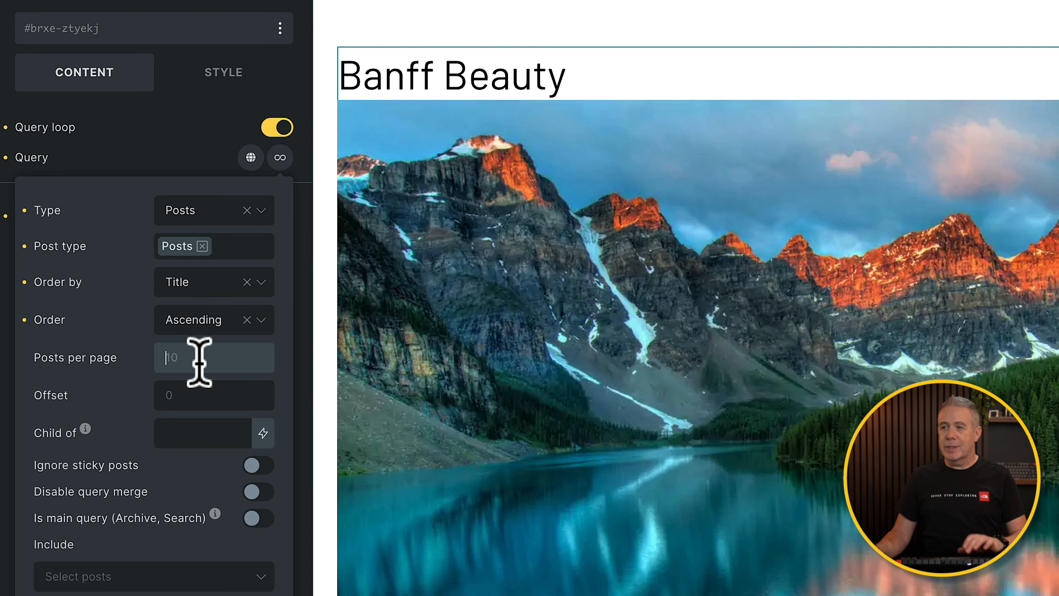
{"action": "type", "text": "6"}
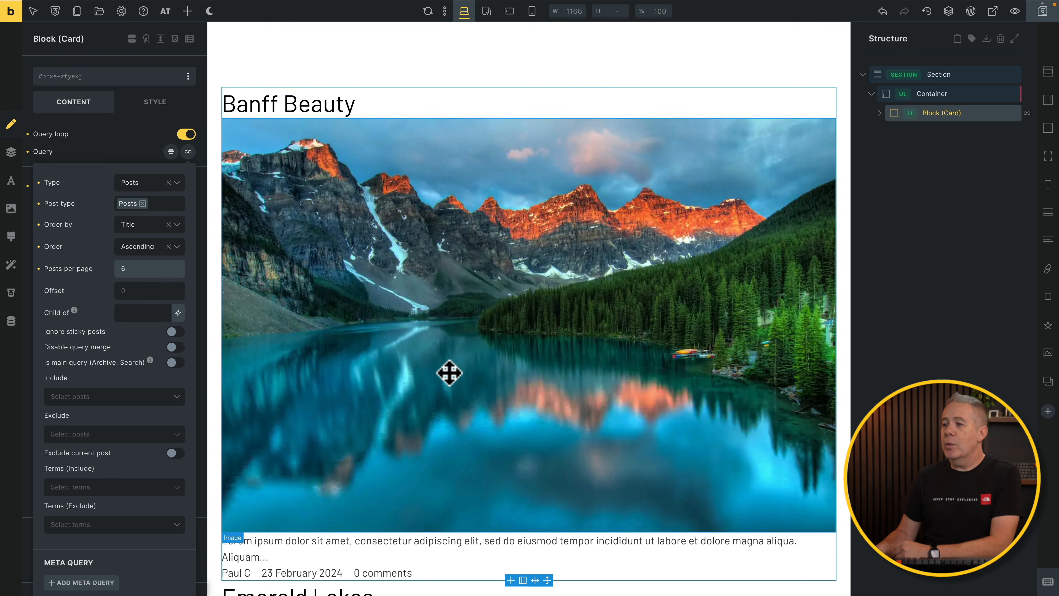
{"action": "scroll", "coordinate": [443, 362], "scroll_direction": "down", "scroll_amount": 15}
{"action": "scroll", "coordinate": [449, 372], "scroll_direction": "down", "scroll_amount": 20}
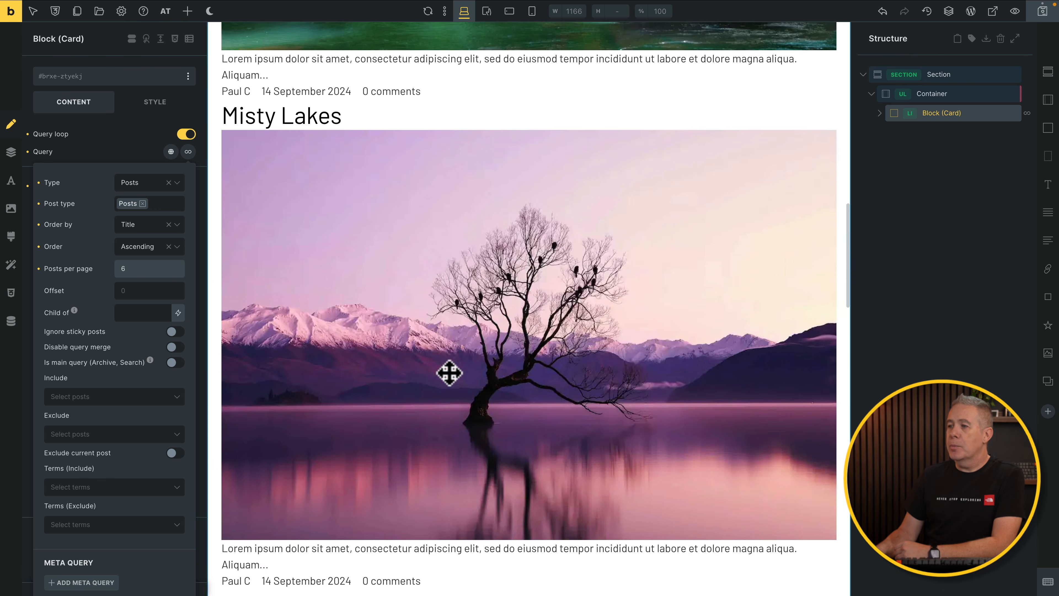
{"action": "scroll", "coordinate": [450, 373], "scroll_direction": "down", "scroll_amount": 15}
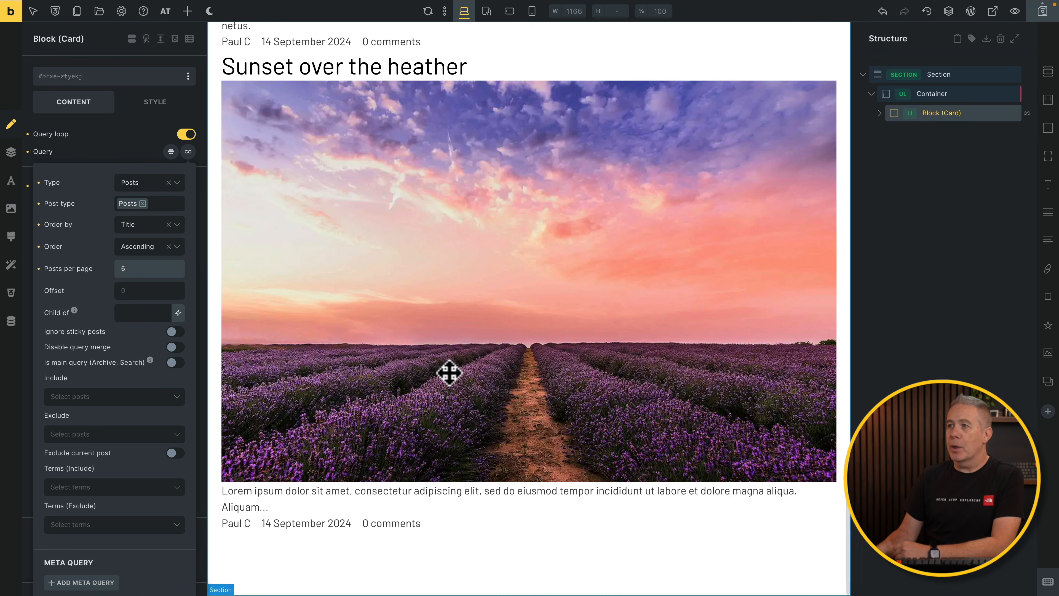
Step: Set the display of the ul Container holding the cards to grid
{"action": "scroll", "coordinate": [449, 372], "scroll_direction": "up", "scroll_amount": 20}
{"action": "scroll", "coordinate": [449, 373], "scroll_direction": "up", "scroll_amount": 10}
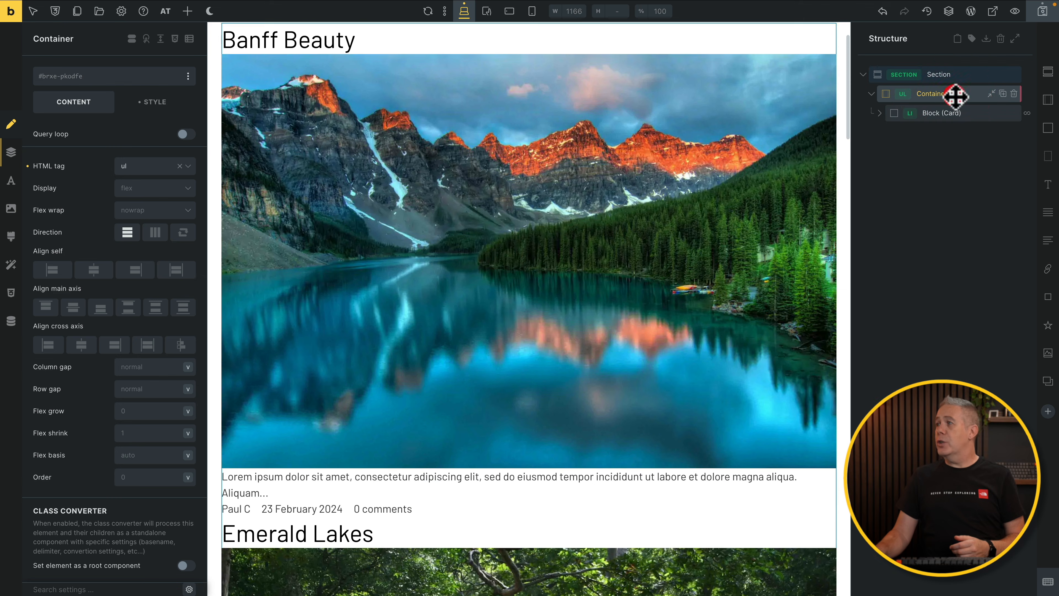
{"action": "left_click", "coordinate": [947, 94]}
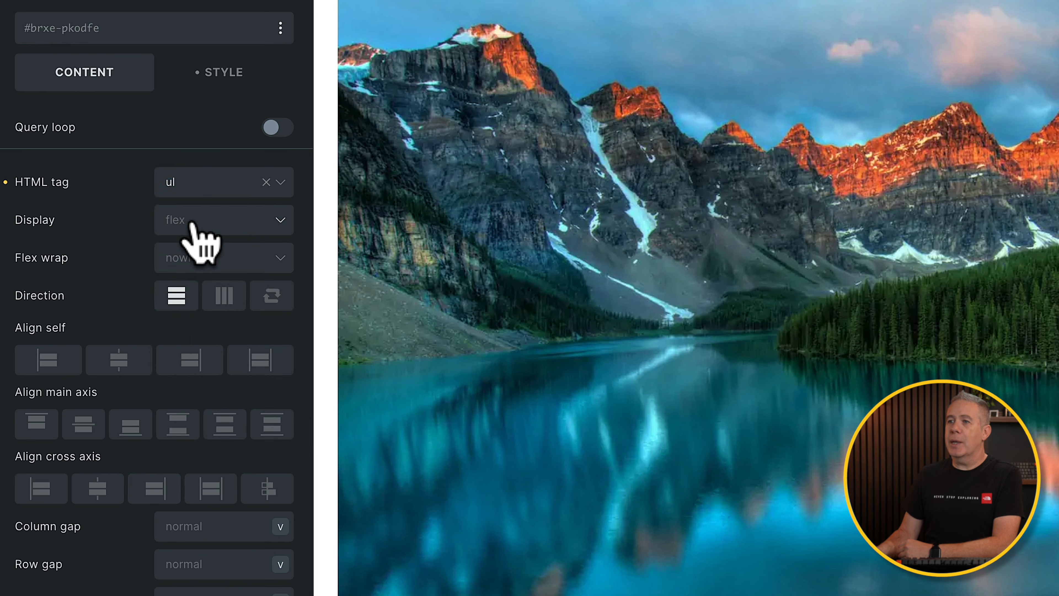
{"action": "left_click", "coordinate": [137, 187]}
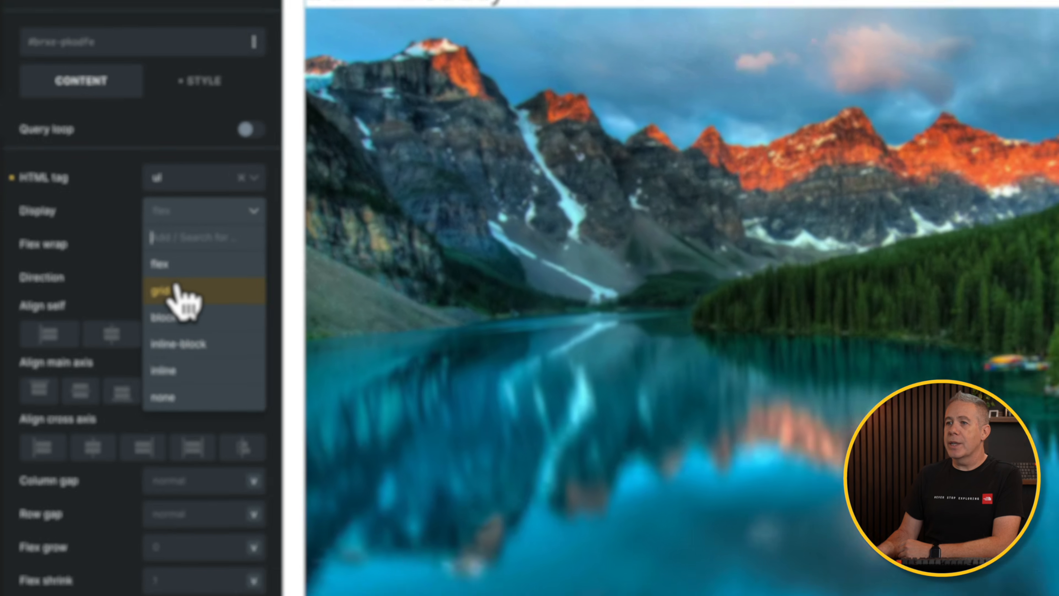
{"action": "left_click", "coordinate": [175, 290]}
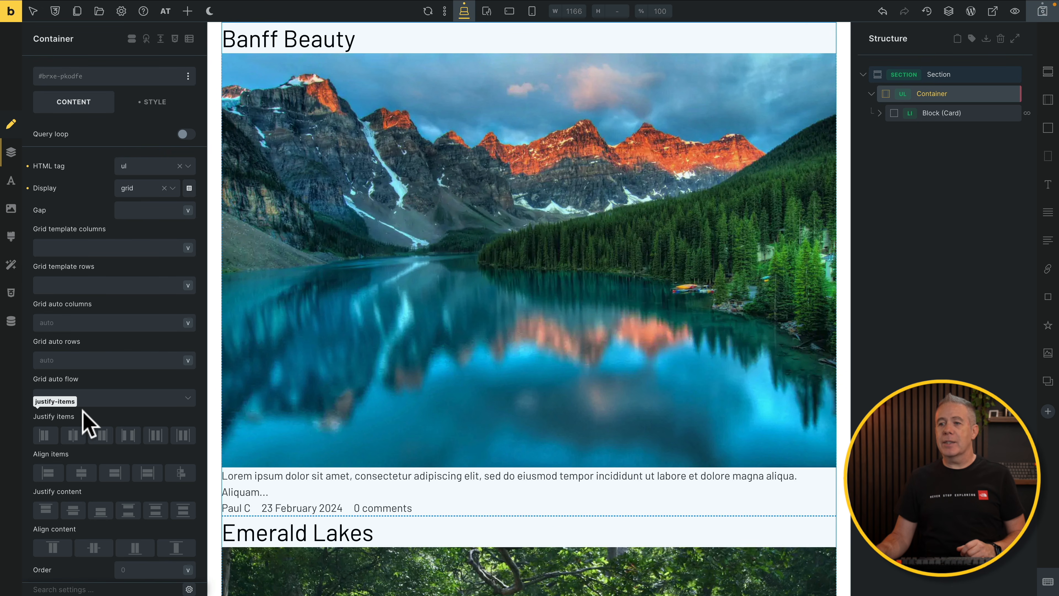
Step: Set the Container's grid template columns to 1fr 1fr and its gap to 2.5rem
{"action": "scroll", "coordinate": [83, 421], "scroll_direction": "down", "scroll_amount": 1}
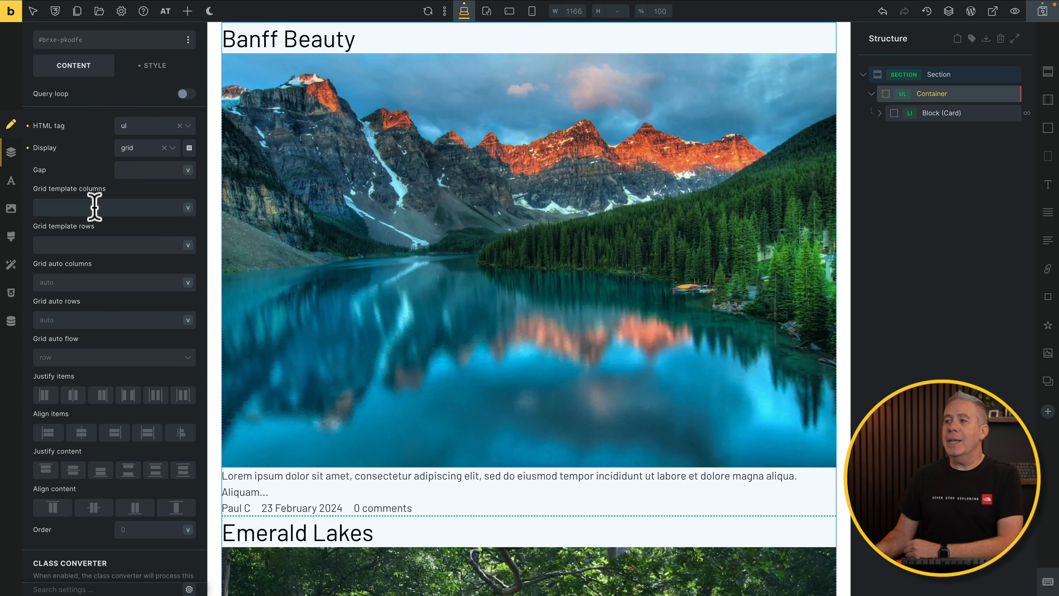
{"action": "left_click", "coordinate": [94, 207]}
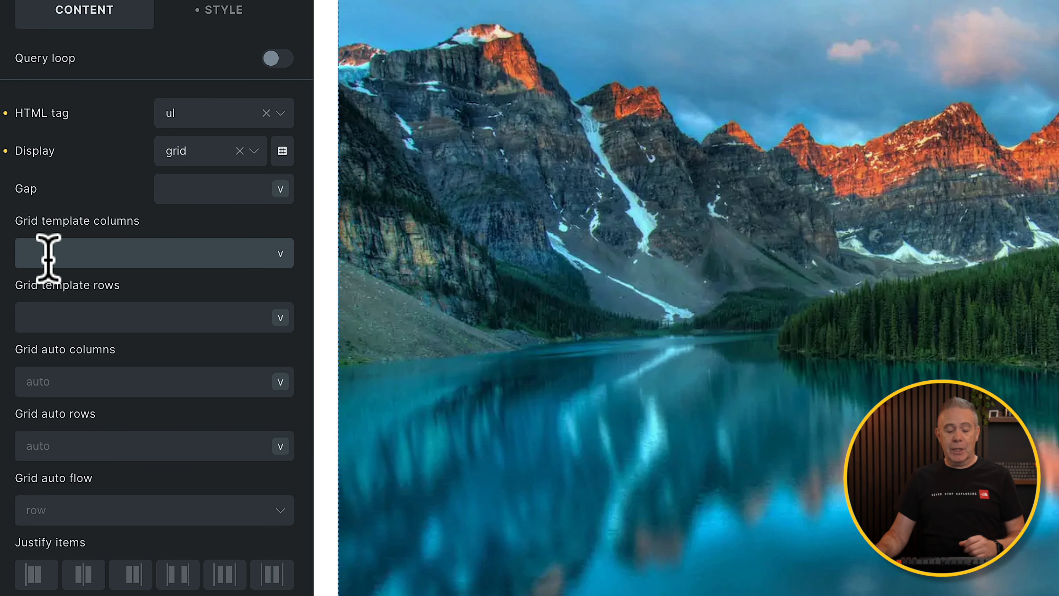
{"action": "type", "text": "1fr 1fr"}
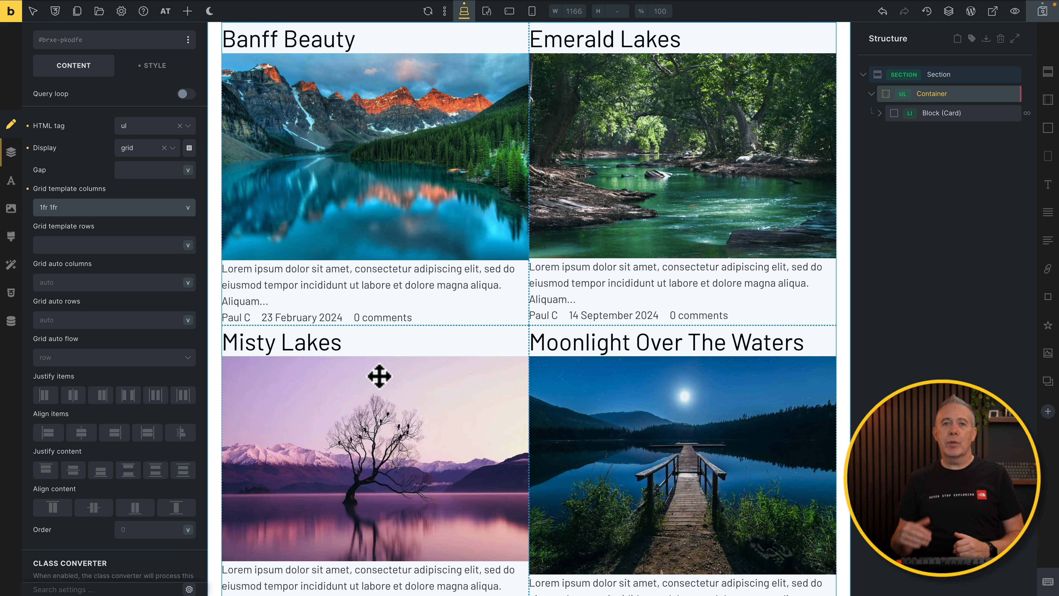
{"action": "scroll", "coordinate": [553, 540], "scroll_direction": "down", "scroll_amount": 10}
{"action": "scroll", "coordinate": [553, 540], "scroll_direction": "up", "scroll_amount": 10}
{"action": "scroll", "coordinate": [553, 539], "scroll_direction": "up", "scroll_amount": 2}
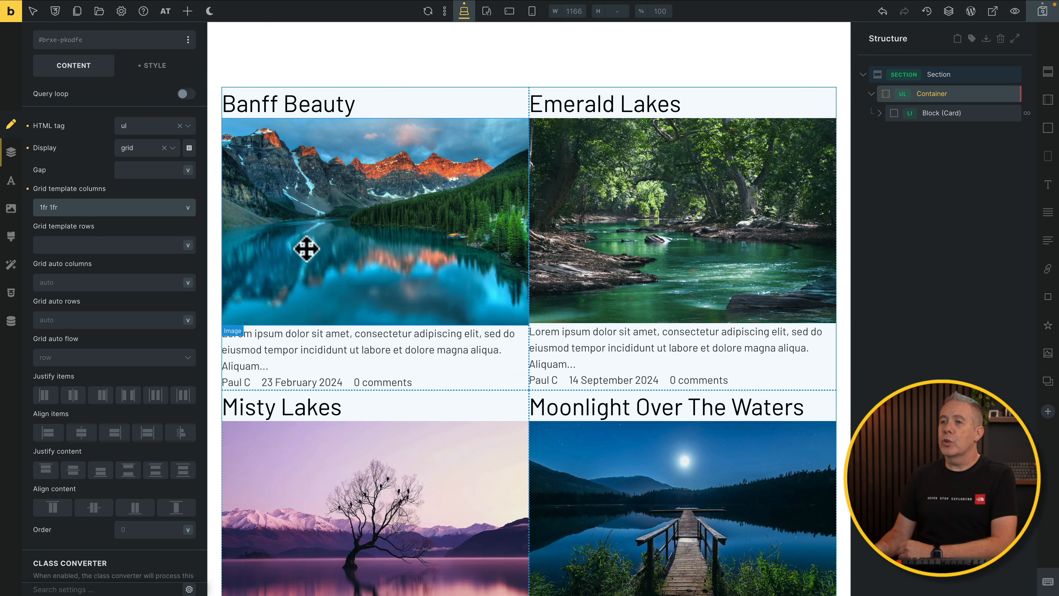
{"action": "left_click", "coordinate": [152, 163]}
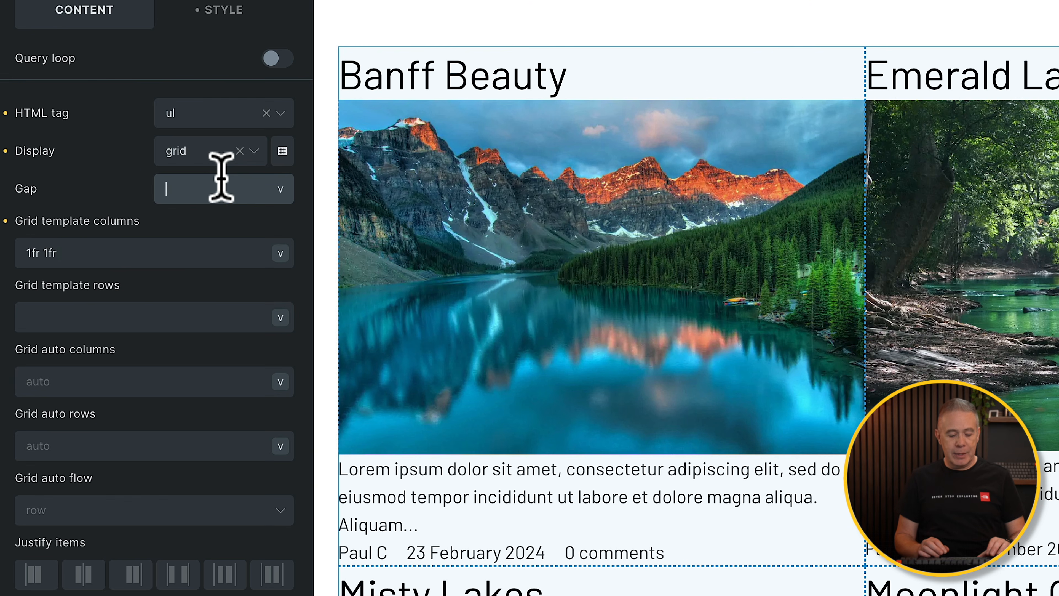
{"action": "type", "text": "2.5rem"}
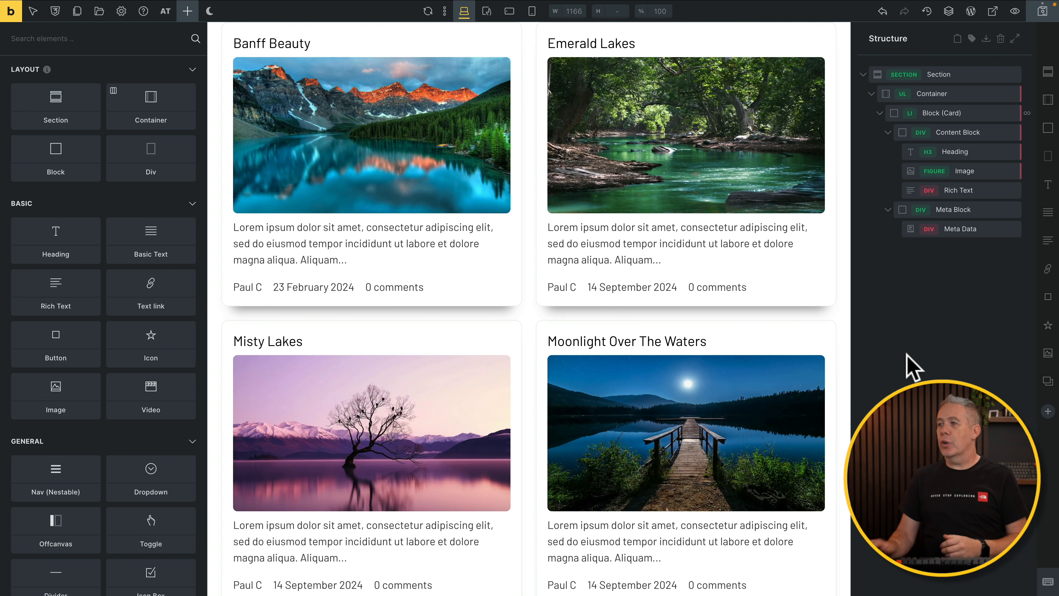
Step: Set the minimum height of Block (Card) to 650
{"action": "scroll", "coordinate": [663, 314], "scroll_direction": "up", "scroll_amount": 1}
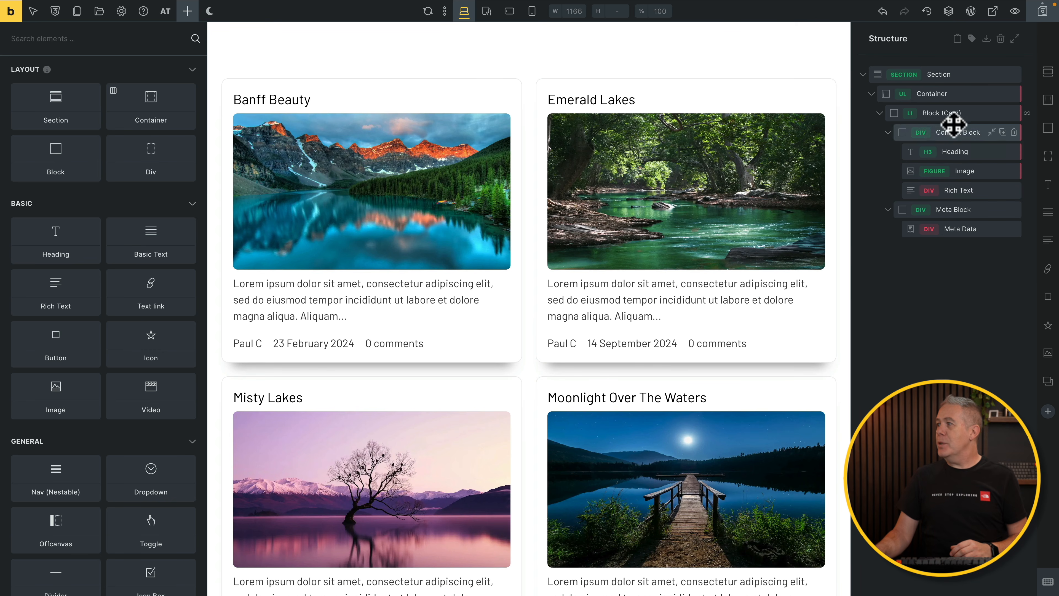
{"action": "left_click", "coordinate": [967, 113]}
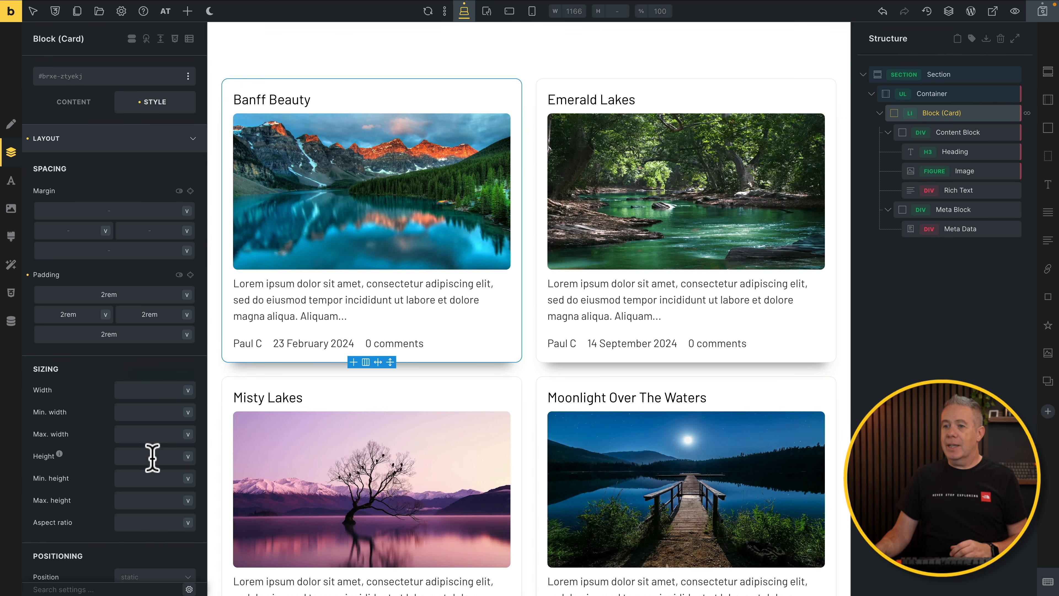
{"action": "left_click", "coordinate": [132, 478]}
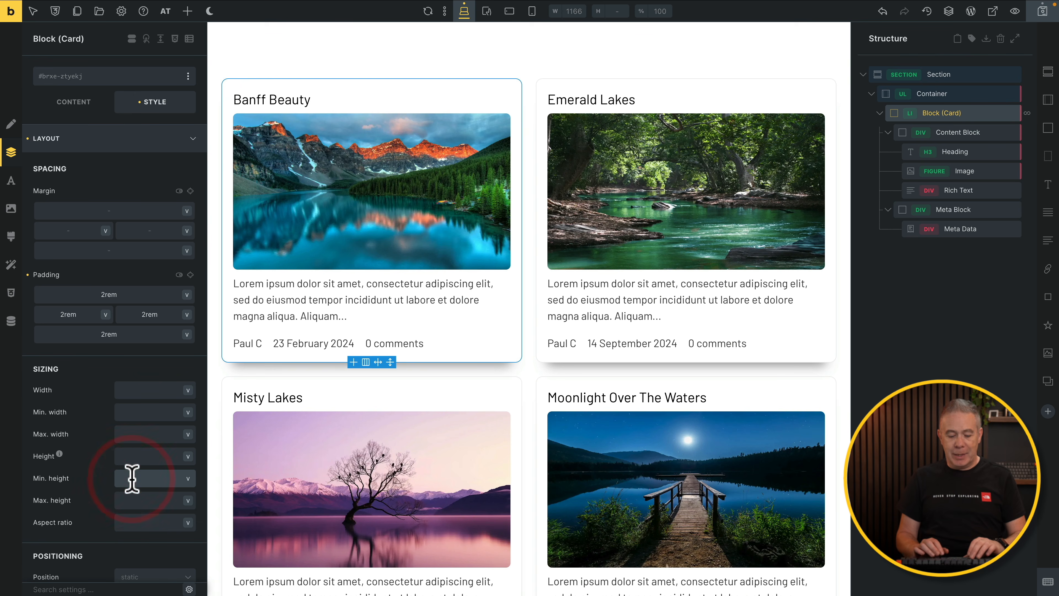
{"action": "type", "text": "650"}
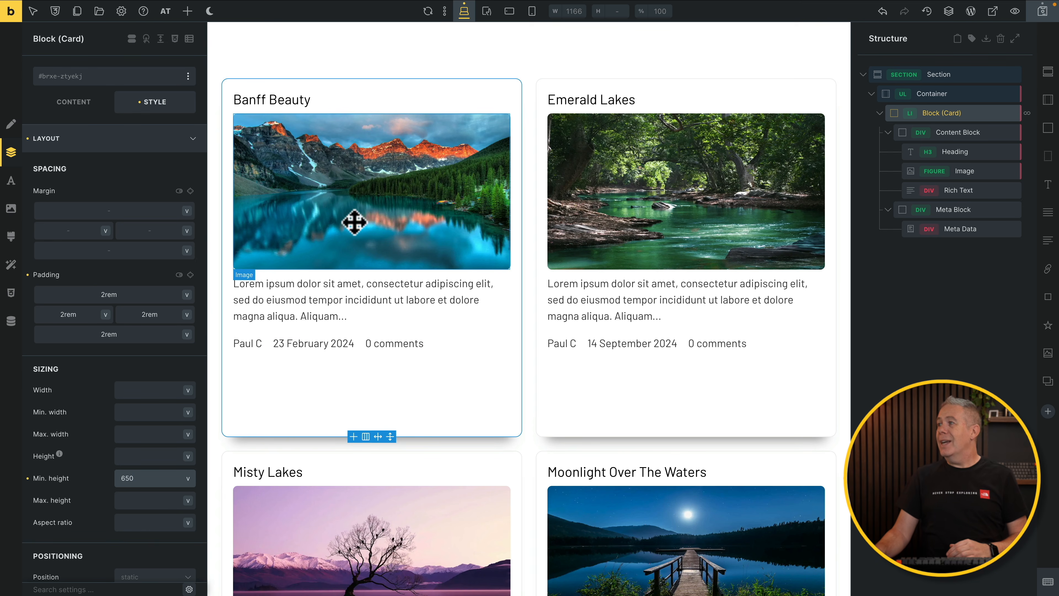
Step: Collapse Content Block and Meta Block in the structure and review the taller cards
{"action": "left_click", "coordinate": [887, 133]}
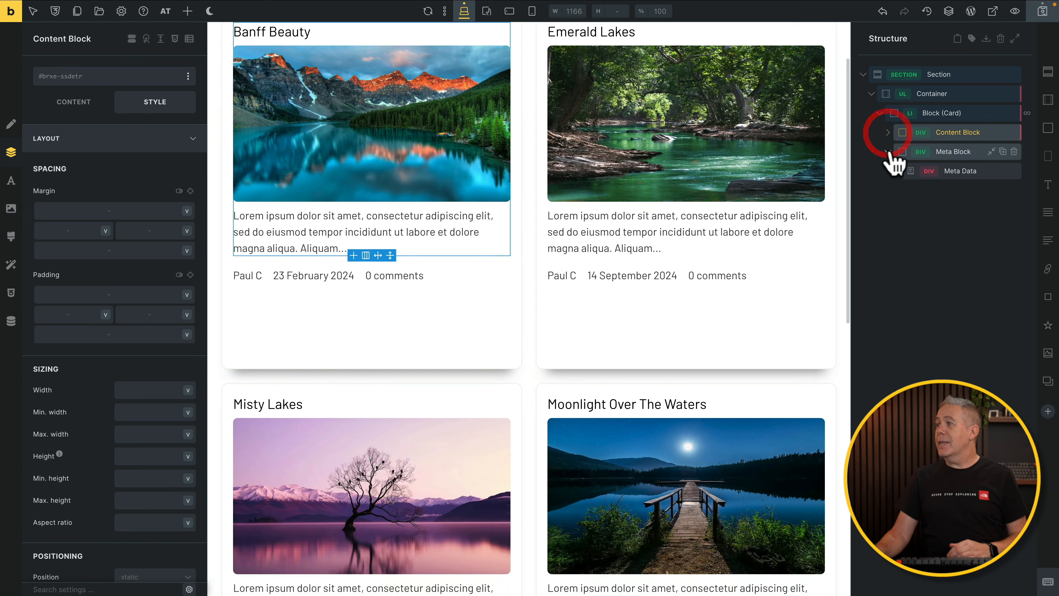
{"action": "left_click", "coordinate": [888, 152]}
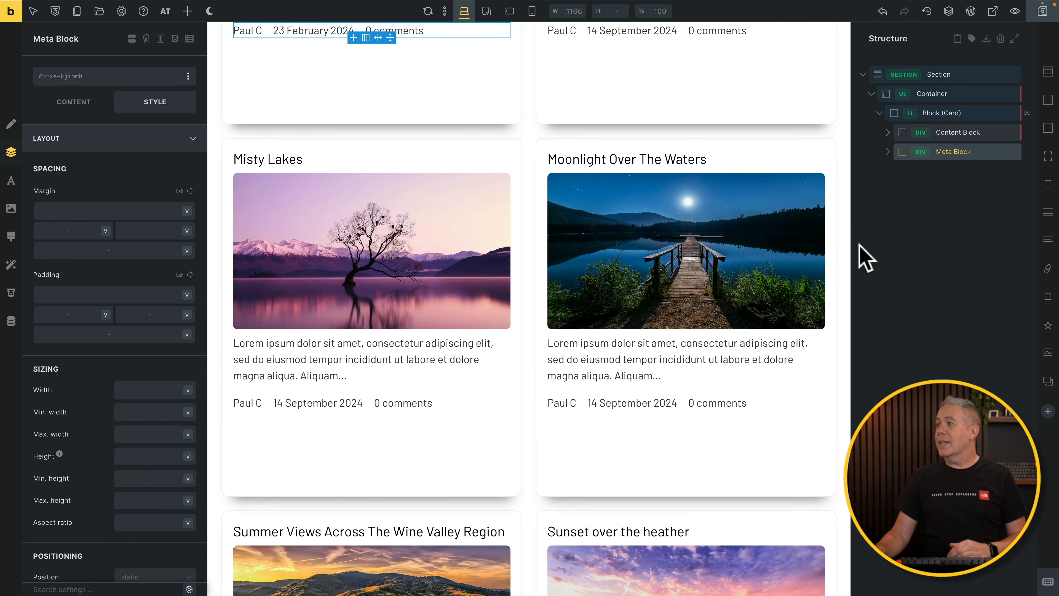
{"action": "scroll", "coordinate": [570, 294], "scroll_direction": "up", "scroll_amount": 6}
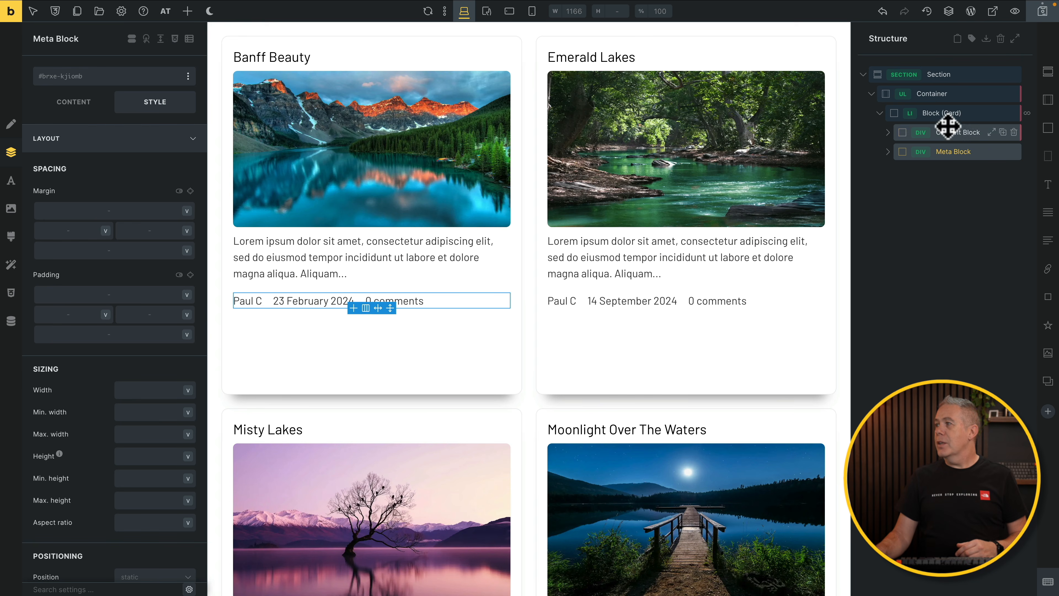
Step: Align the main axis of Block (Card) to Space between
{"action": "left_click", "coordinate": [962, 115]}
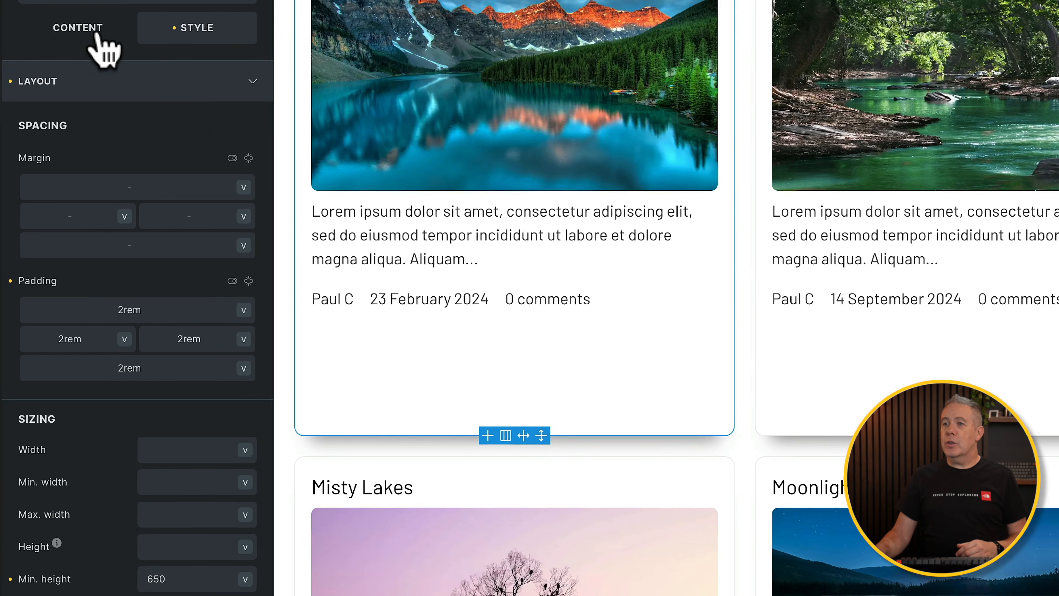
{"action": "left_click", "coordinate": [74, 102]}
{"action": "scroll", "coordinate": [144, 392], "scroll_direction": "down", "scroll_amount": 2}
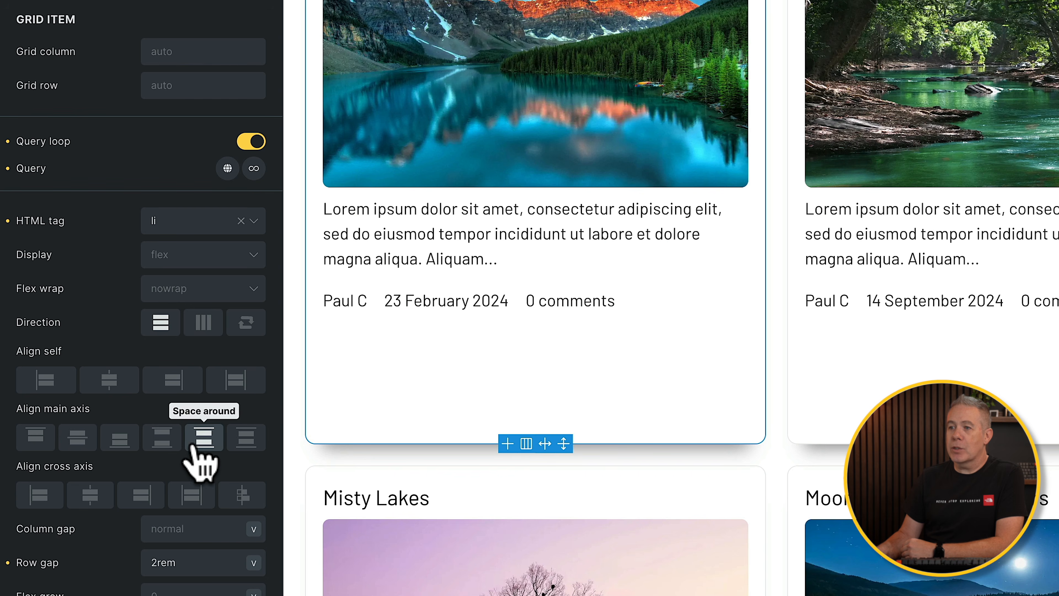
{"action": "left_click", "coordinate": [162, 442]}
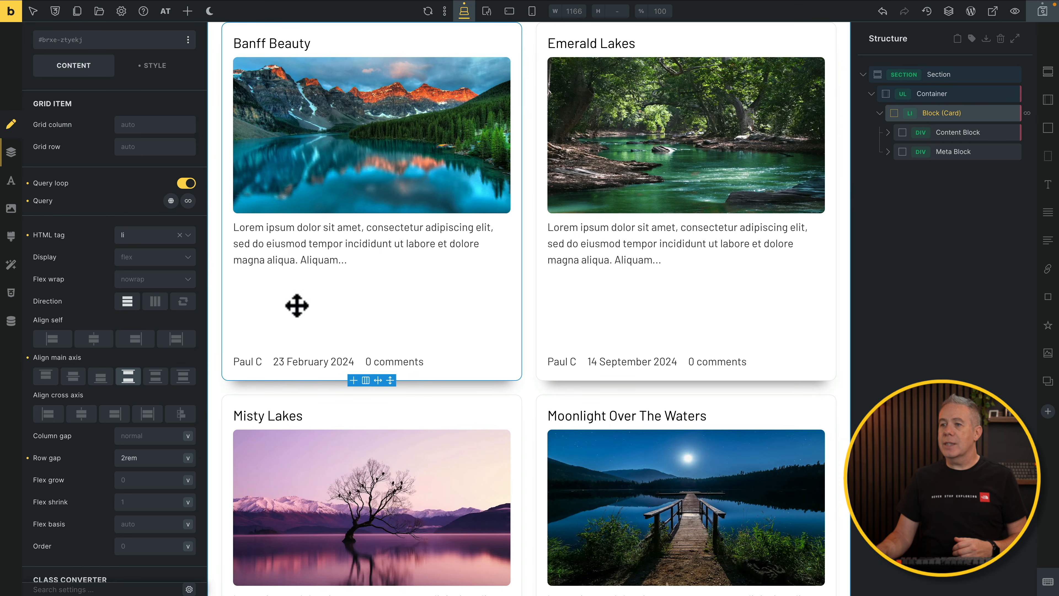
Step: Try Space around and Space evenly on the card's main axis, and restore Space between
{"action": "left_click", "coordinate": [155, 376]}
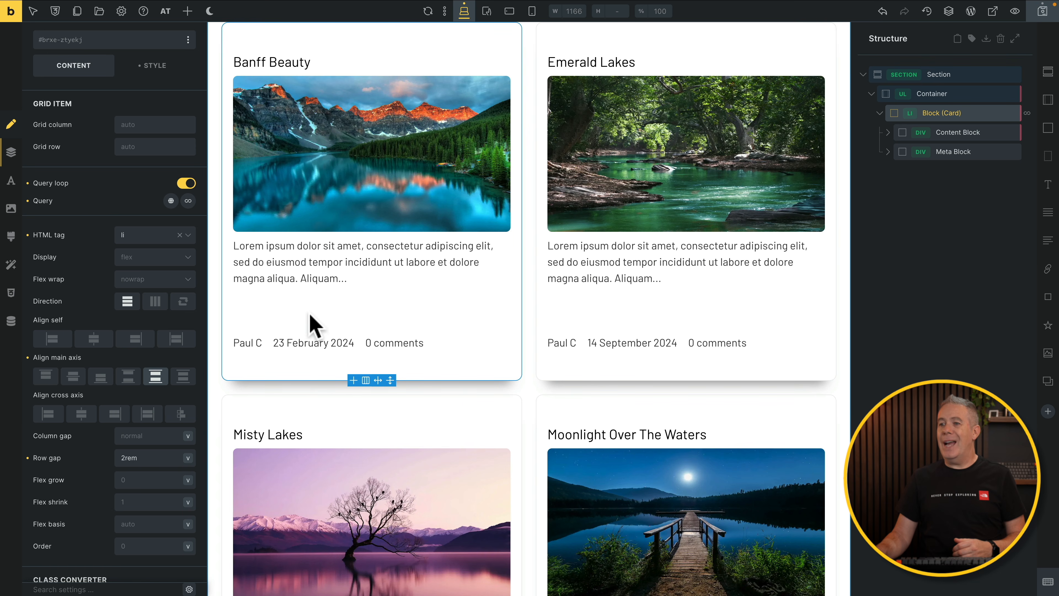
{"action": "left_click", "coordinate": [182, 378]}
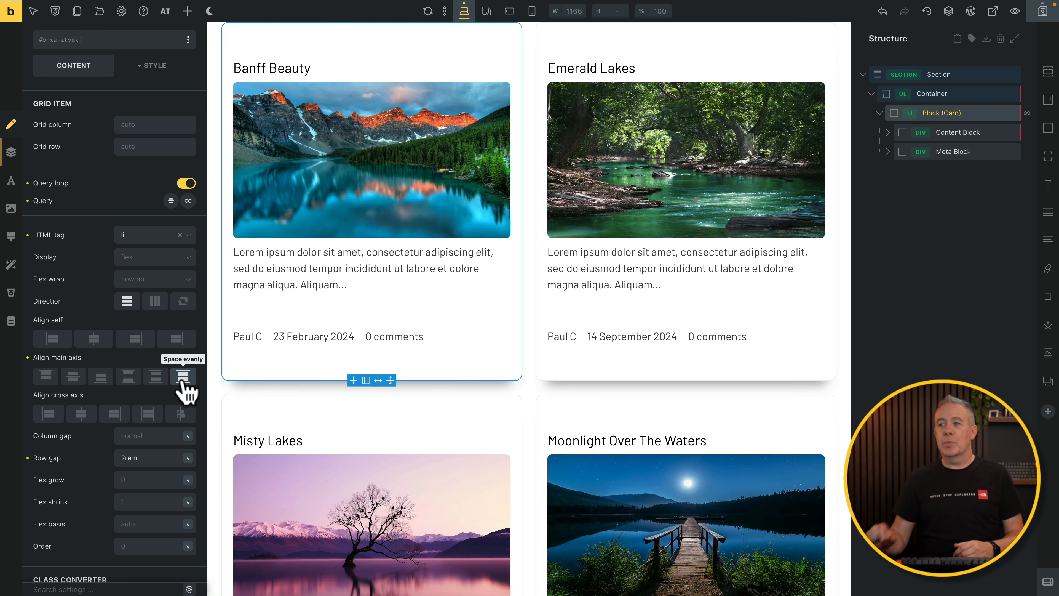
{"action": "left_click", "coordinate": [129, 377]}
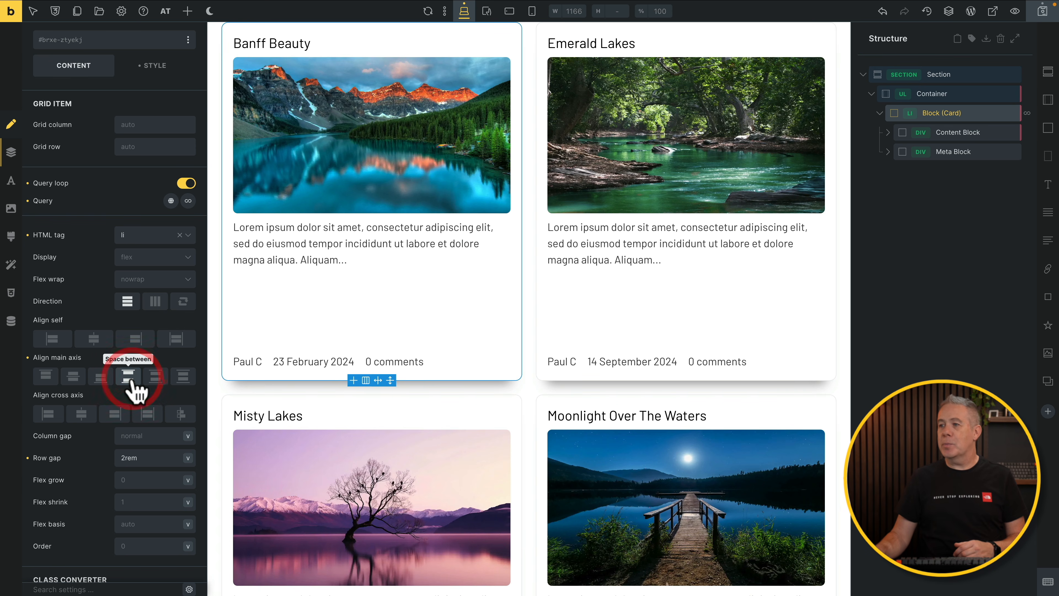
Step: Give Meta Block a top padding of 2rem
{"action": "left_click", "coordinate": [962, 151]}
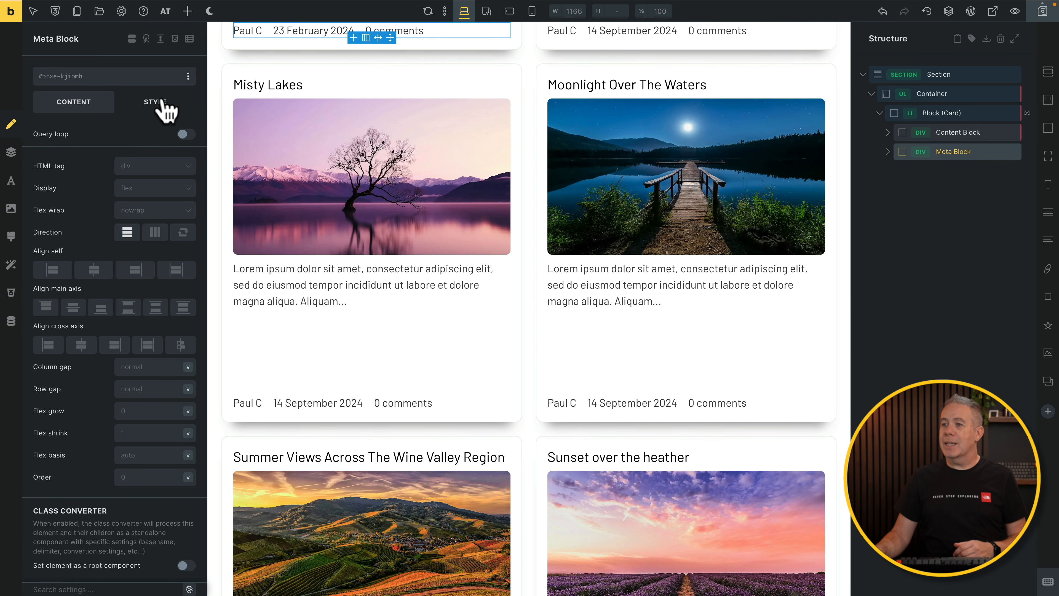
{"action": "left_click", "coordinate": [160, 104]}
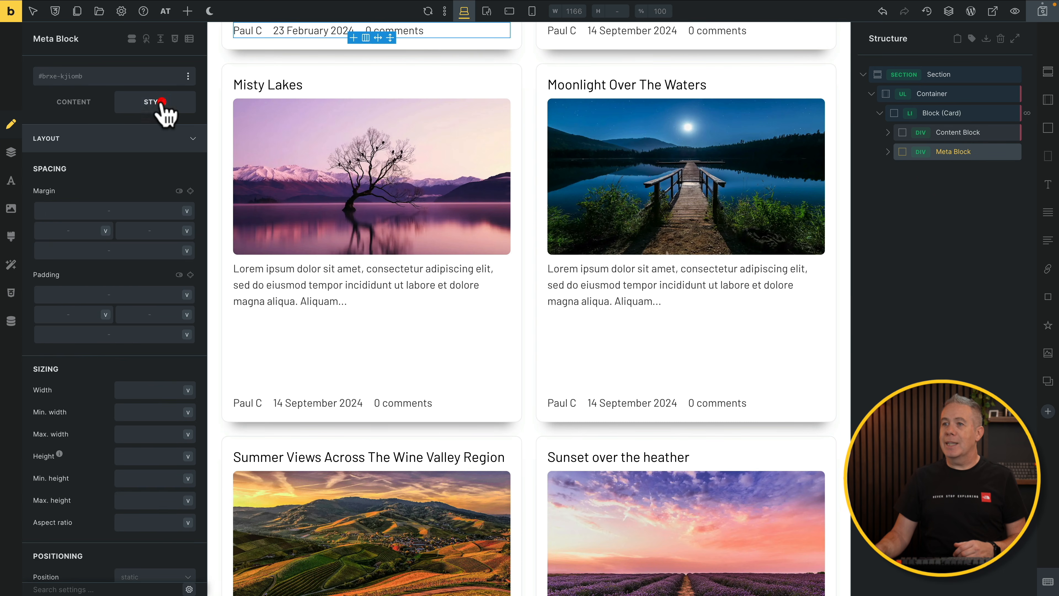
{"action": "left_click", "coordinate": [112, 295]}
{"action": "type", "text": "2rem"}
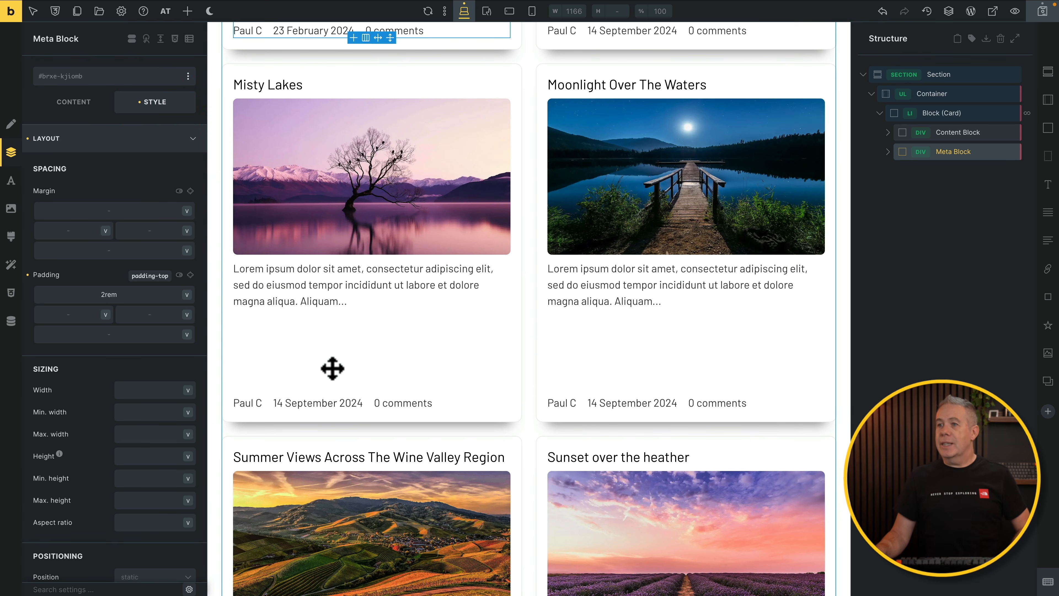
Step: Add a top border to Meta Block with width 1, style Solid and a dark blue color from the Core Framework palette
{"action": "left_click", "coordinate": [123, 138]}
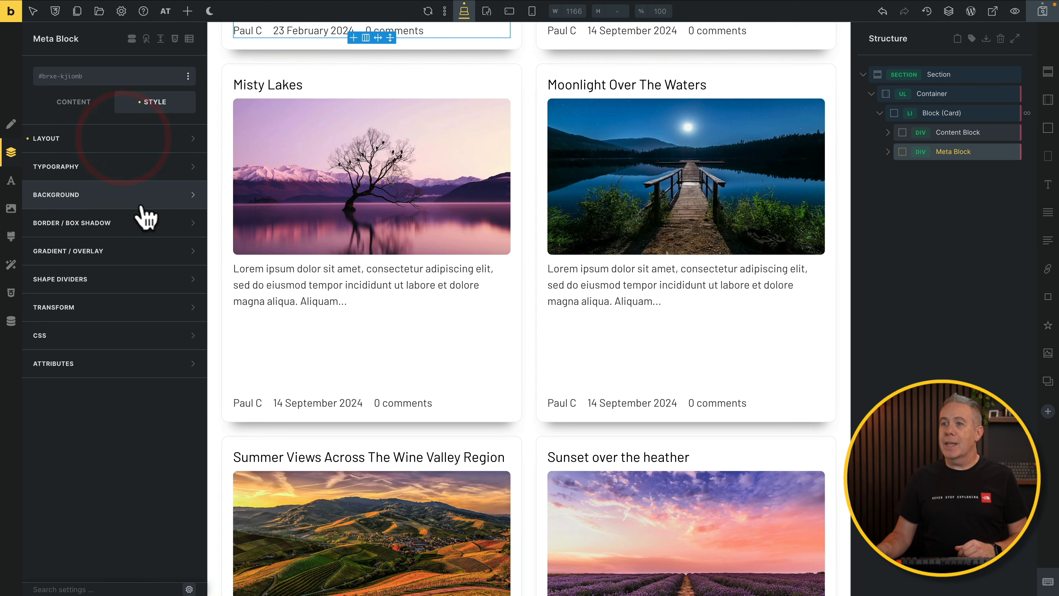
{"action": "left_click", "coordinate": [144, 222]}
{"action": "left_click", "coordinate": [189, 249]}
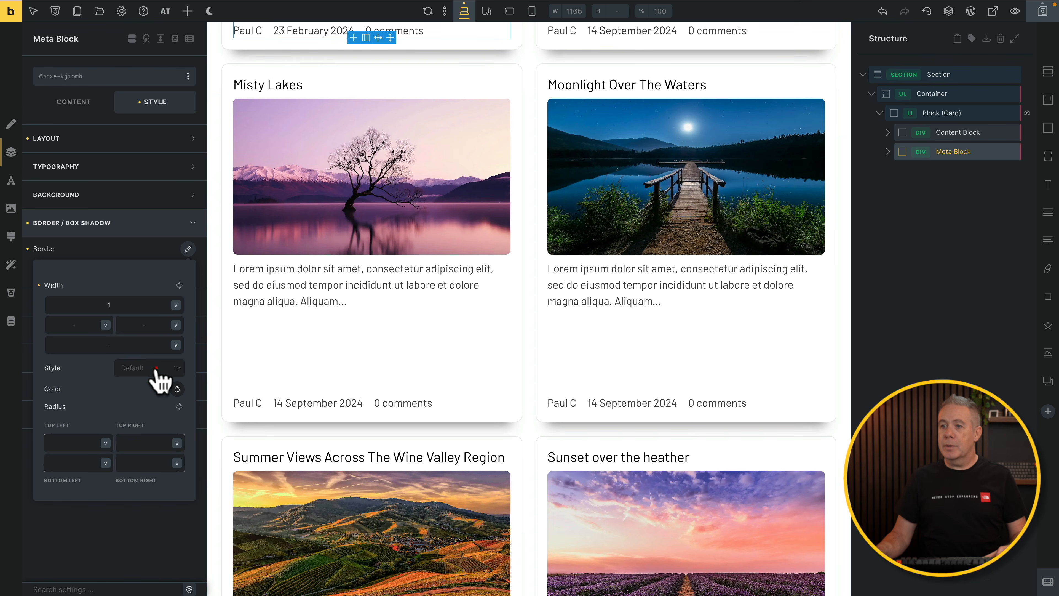
{"action": "left_click", "coordinate": [156, 369]}
{"action": "left_click", "coordinate": [152, 421]}
{"action": "left_click", "coordinate": [177, 389]}
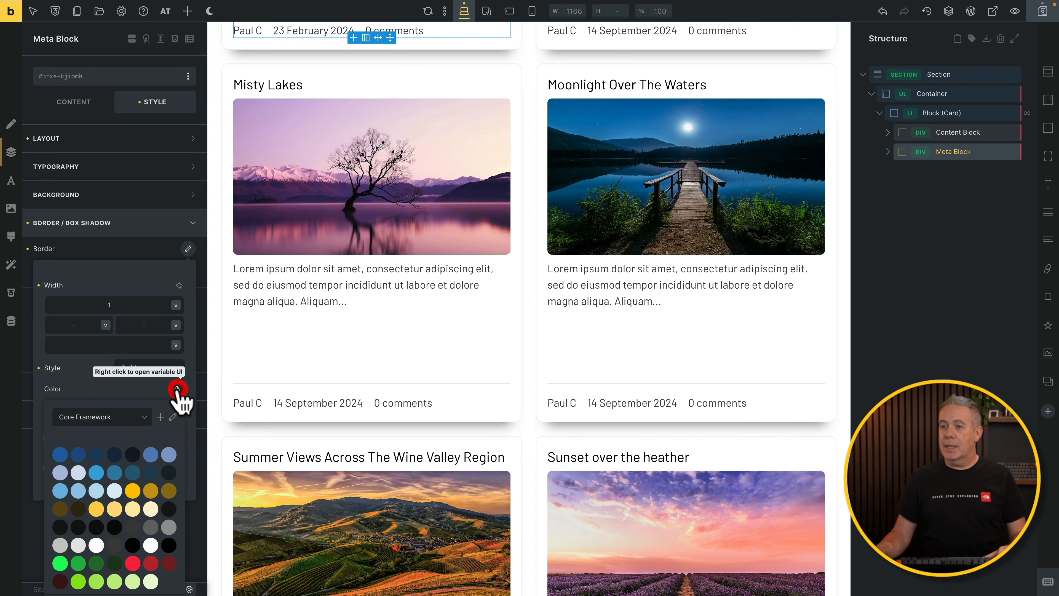
{"action": "scroll", "coordinate": [118, 437], "scroll_direction": "down", "scroll_amount": 2}
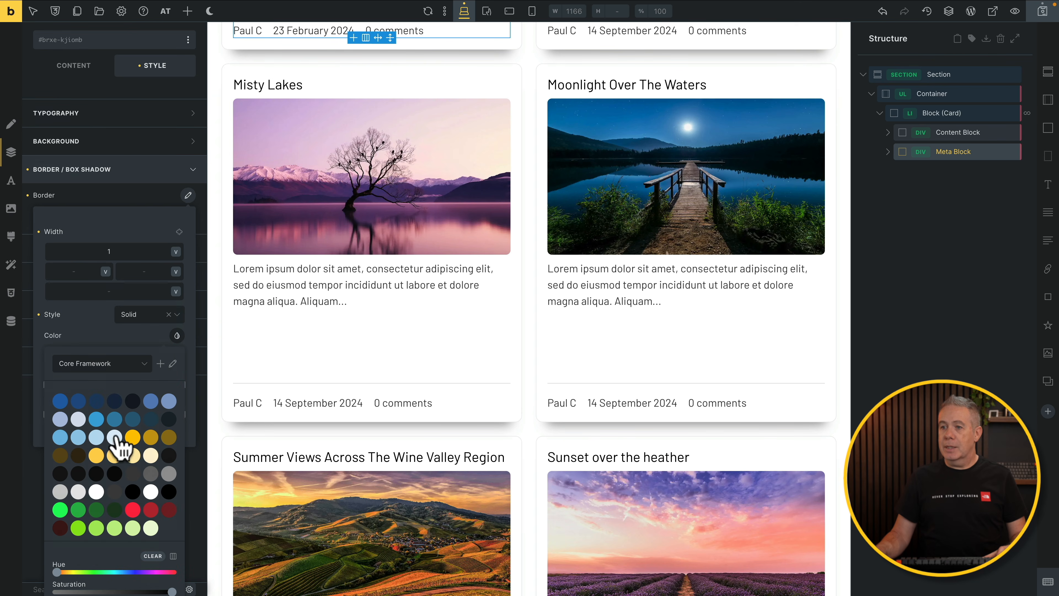
{"action": "left_click", "coordinate": [97, 401]}
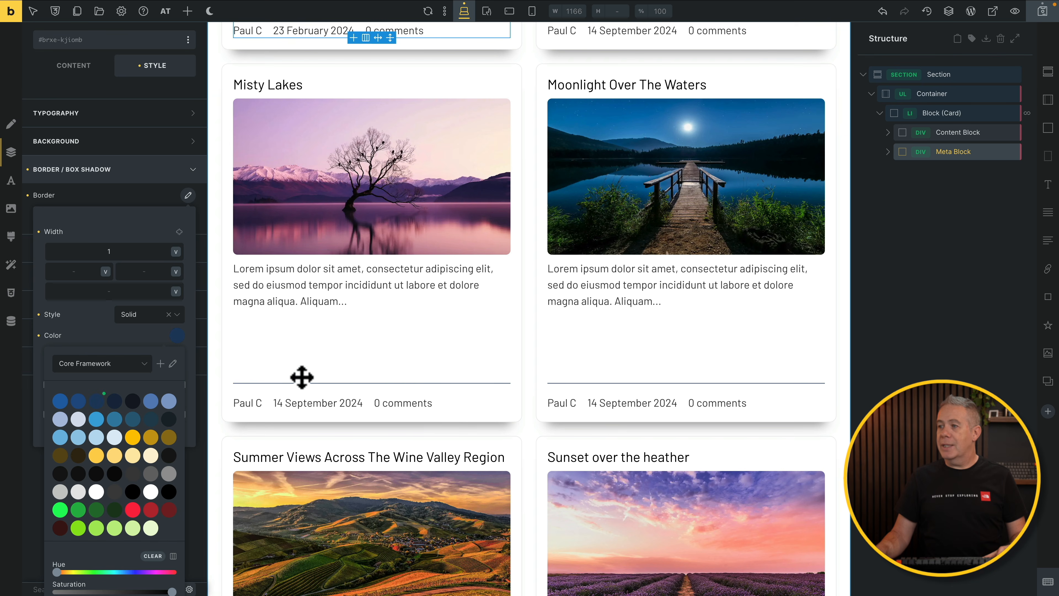